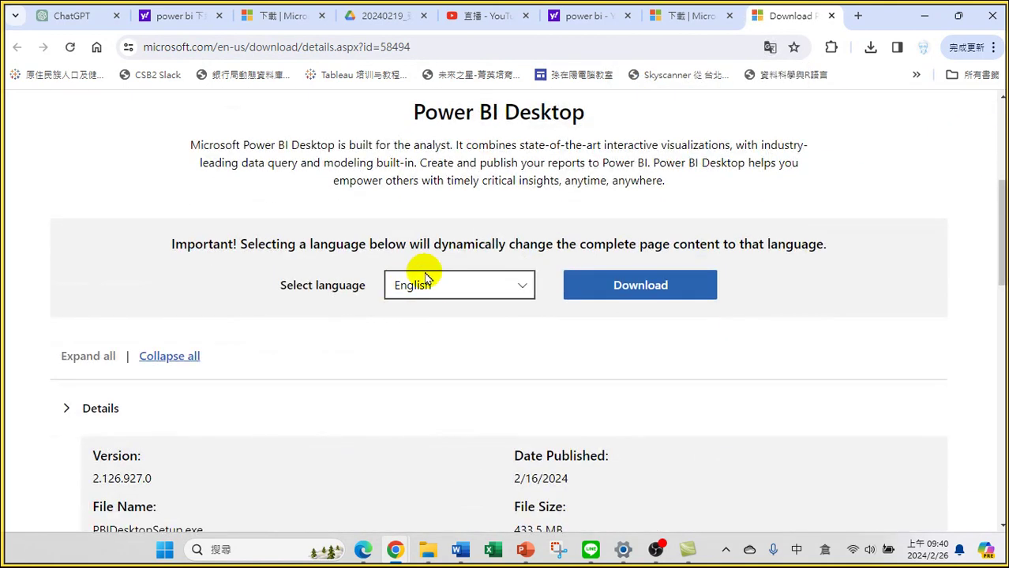
Switch the Power BI Desktop download page's language to Chinese (Traditional).
{"action": "scroll", "coordinate": [466, 245], "scroll_direction": "up", "scroll_amount": 4}
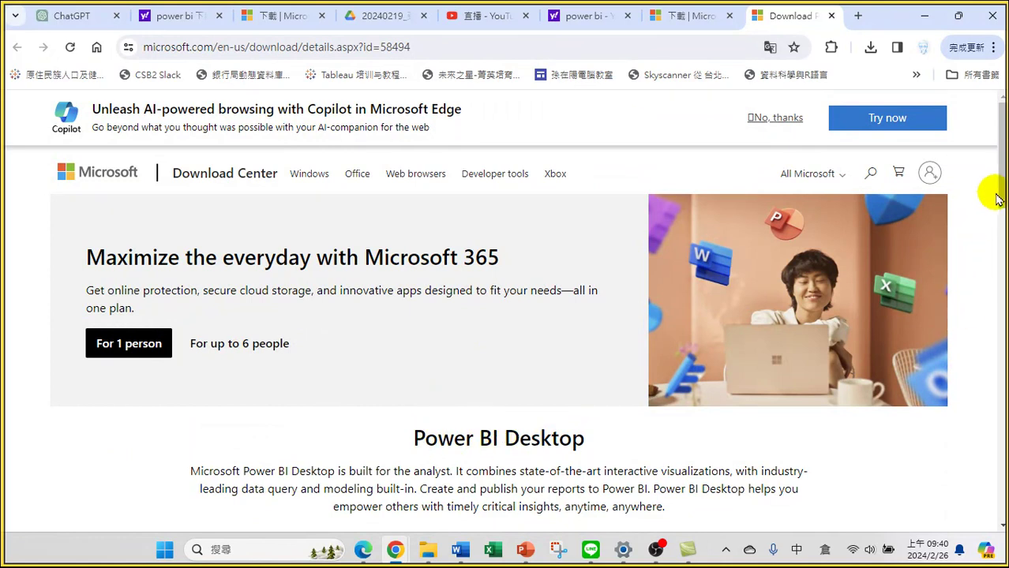
{"action": "scroll", "coordinate": [1000, 171], "scroll_direction": "down", "scroll_amount": 3}
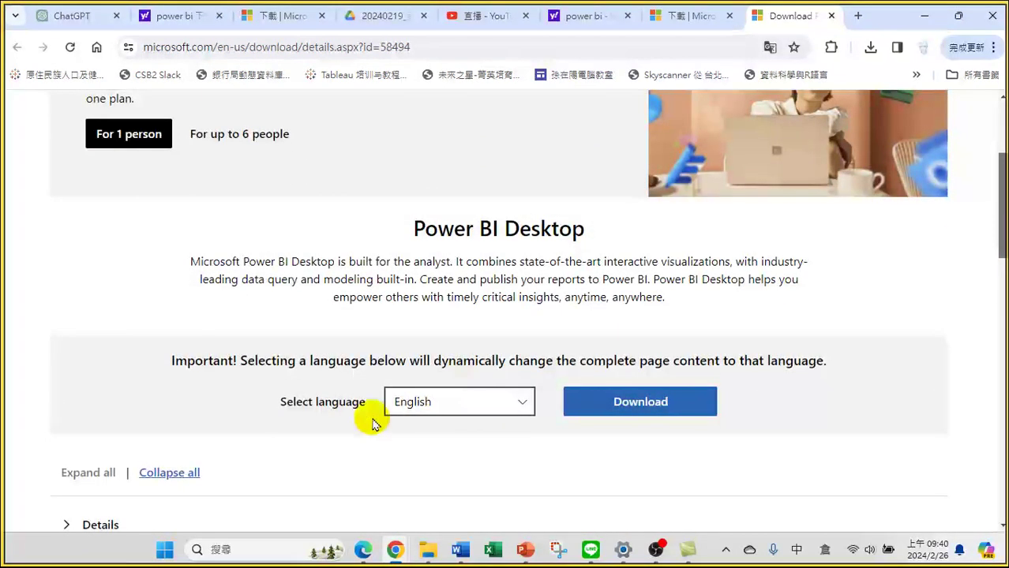
{"action": "left_click", "coordinate": [451, 406]}
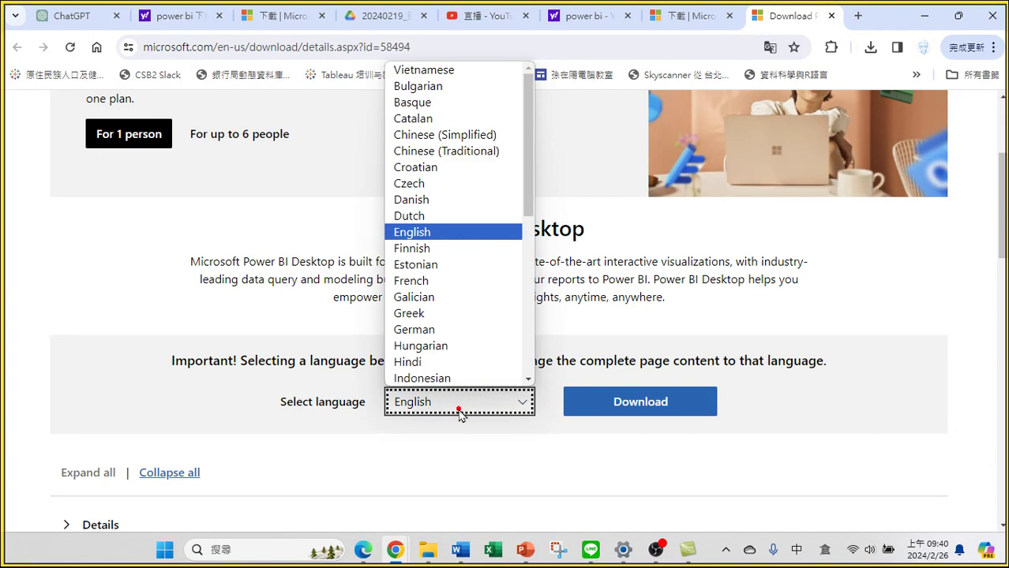
{"action": "left_click", "coordinate": [464, 151]}
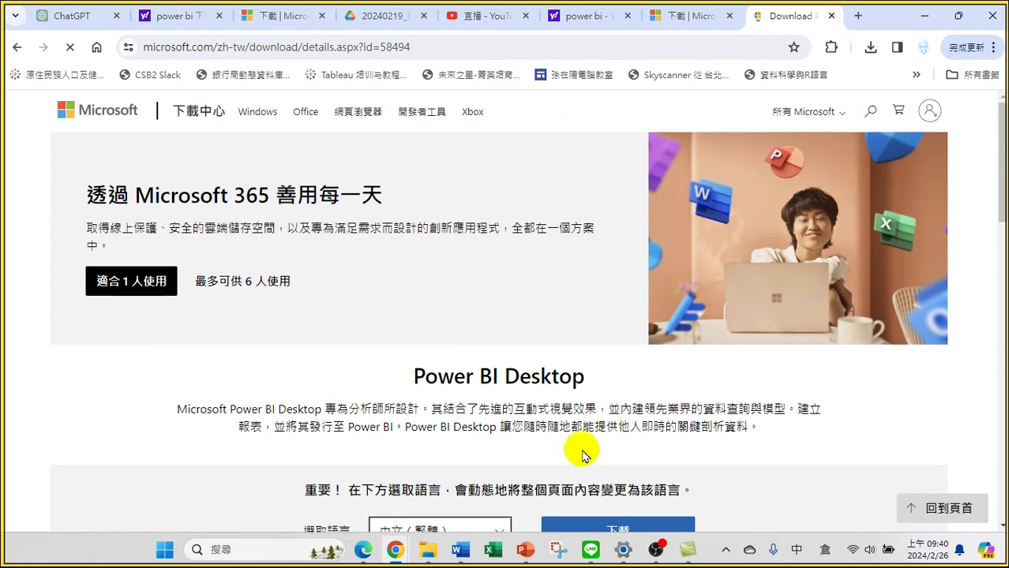
Open the download choices for Power BI Desktop and select the PBIDesktopSetup_x64.exe installer.
{"action": "scroll", "coordinate": [460, 450], "scroll_direction": "down", "scroll_amount": 5}
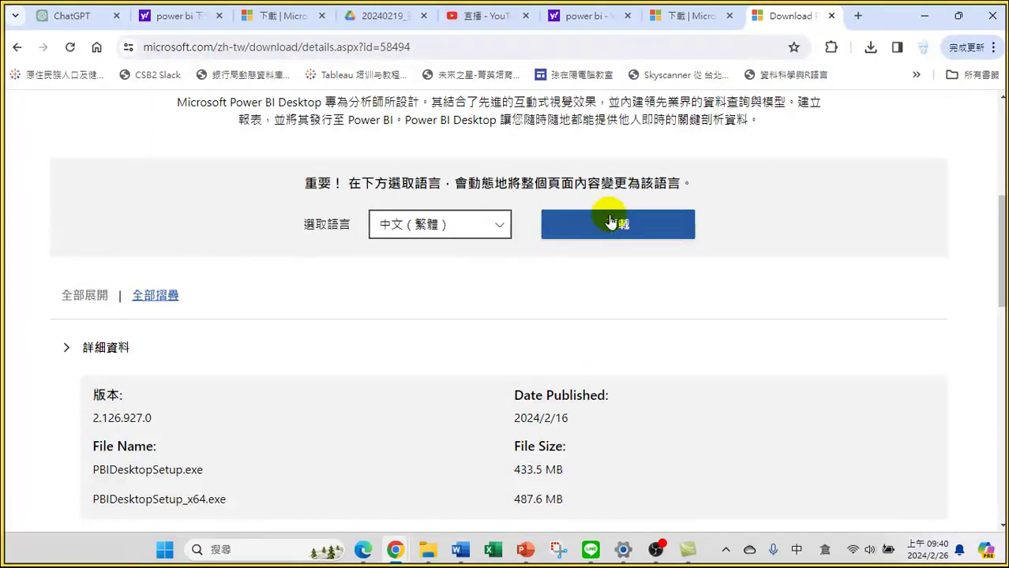
{"action": "left_click", "coordinate": [606, 226]}
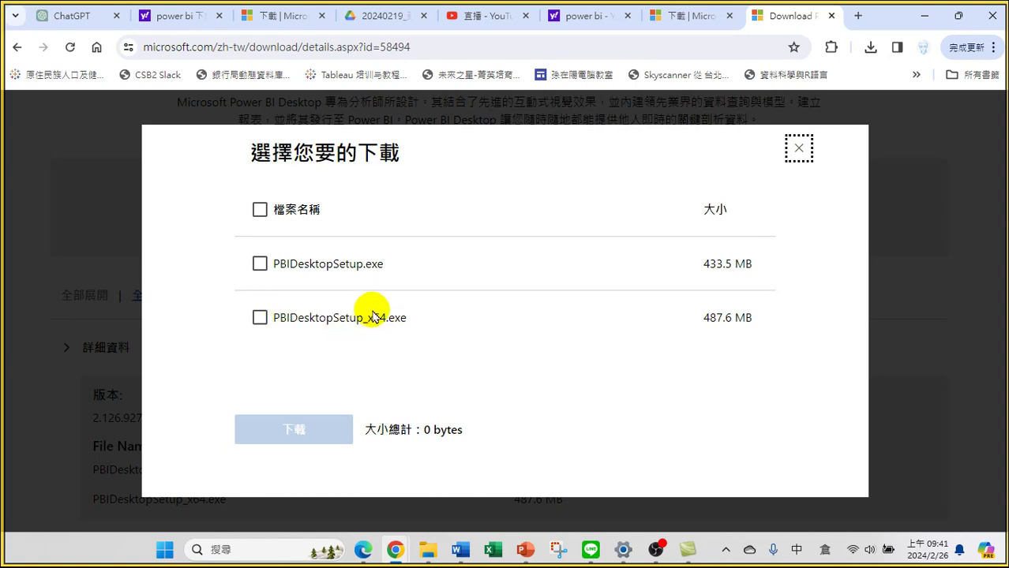
{"action": "left_click", "coordinate": [260, 319]}
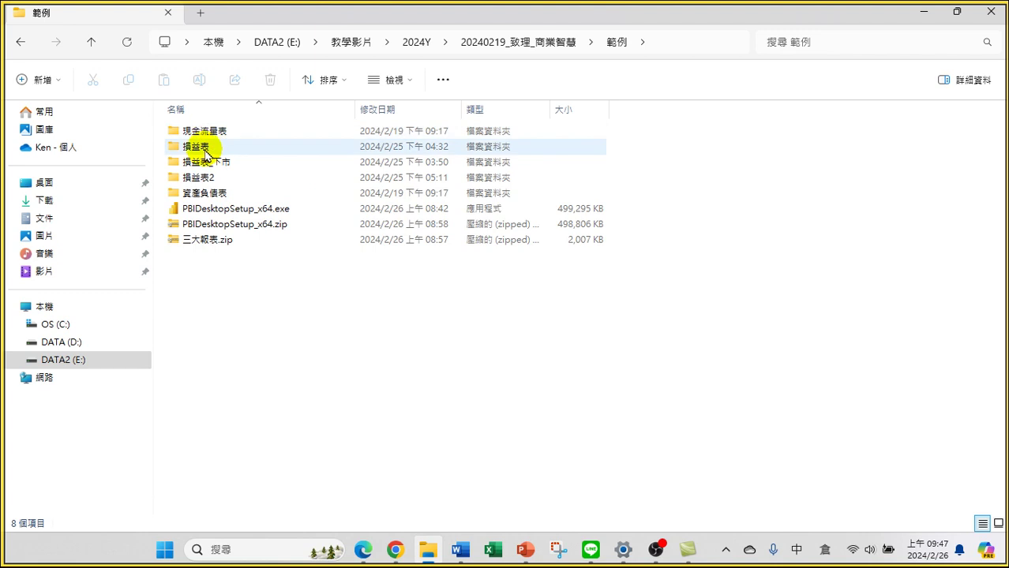
Open the 損益表2 folder, narrow its file name column and look through the quarterly income statement workbooks.
{"action": "double_click", "coordinate": [211, 178]}
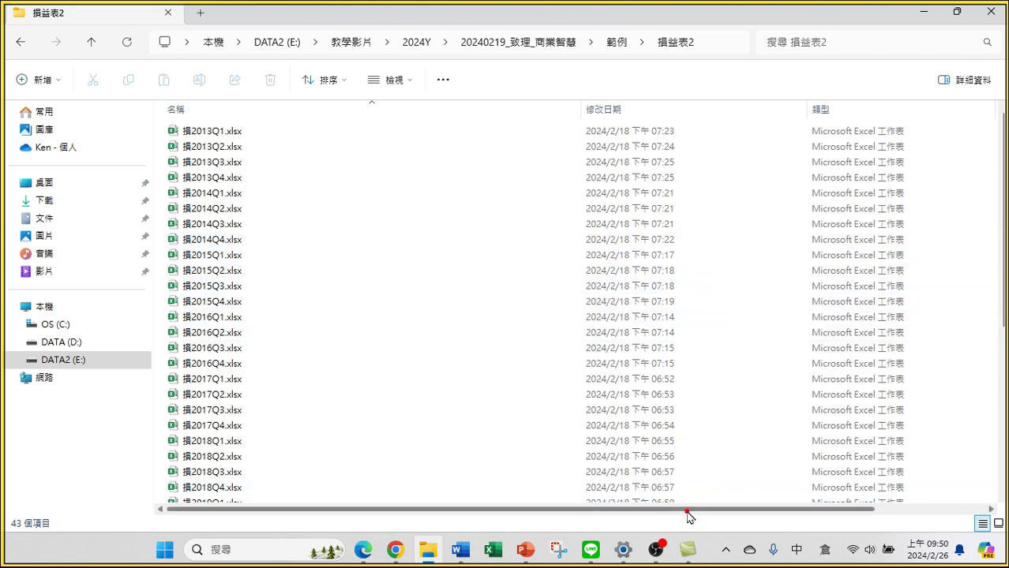
{"action": "left_click_drag", "start_coordinate": [580, 112], "coordinate": [340, 126]}
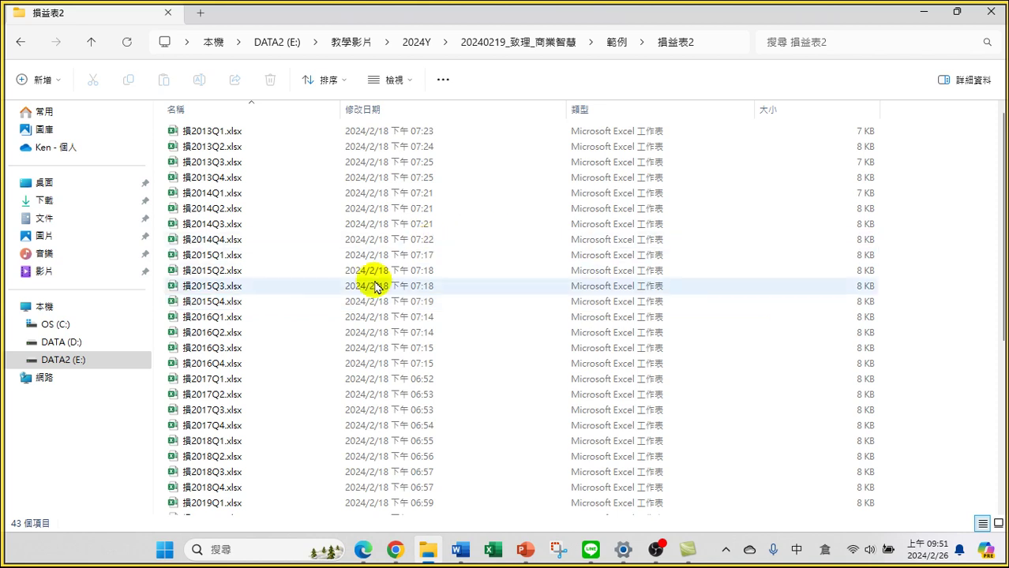
{"action": "scroll", "coordinate": [420, 255], "scroll_direction": "down", "scroll_amount": 6}
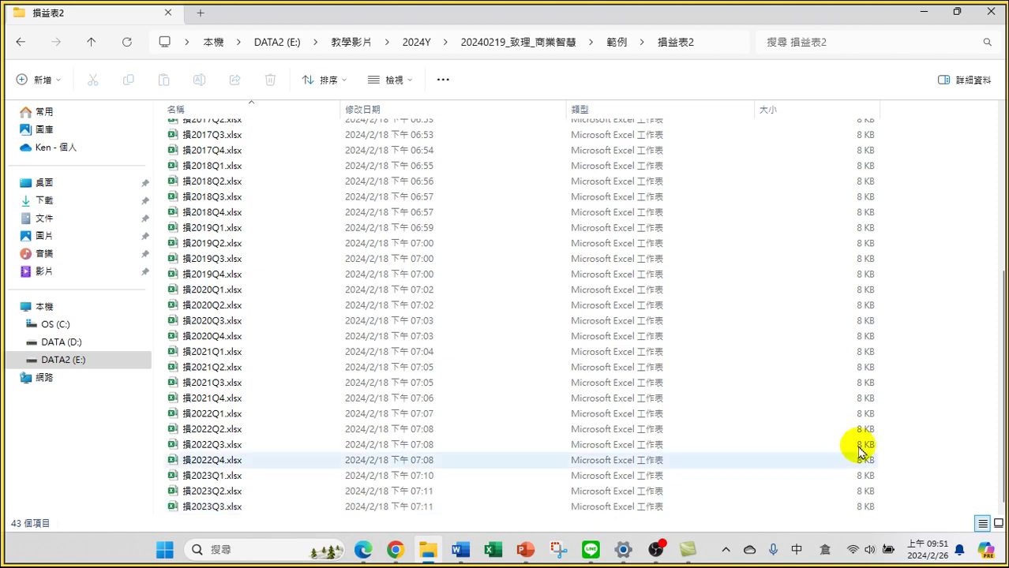
{"action": "left_click", "coordinate": [228, 323]}
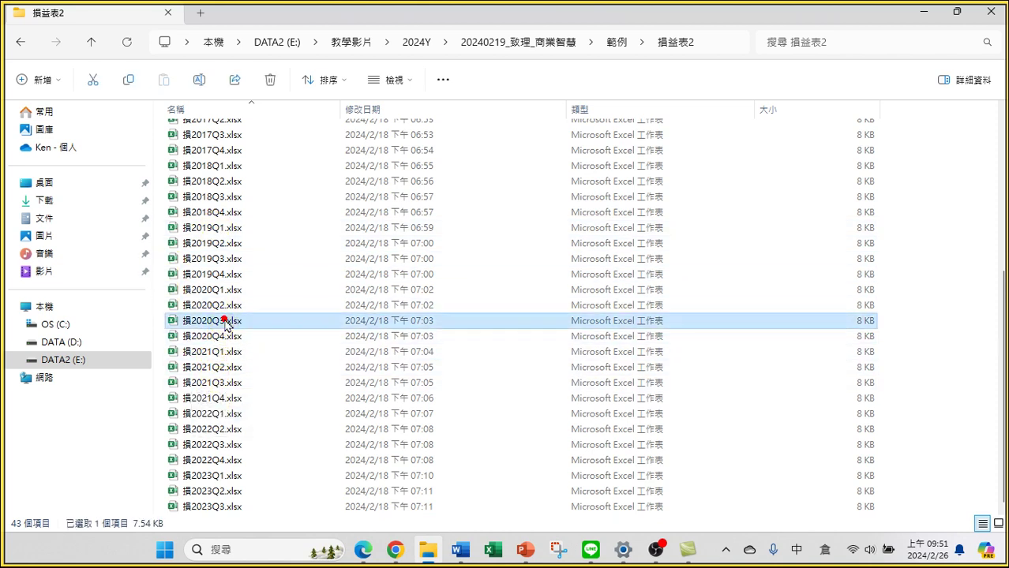
{"action": "left_click", "coordinate": [224, 336]}
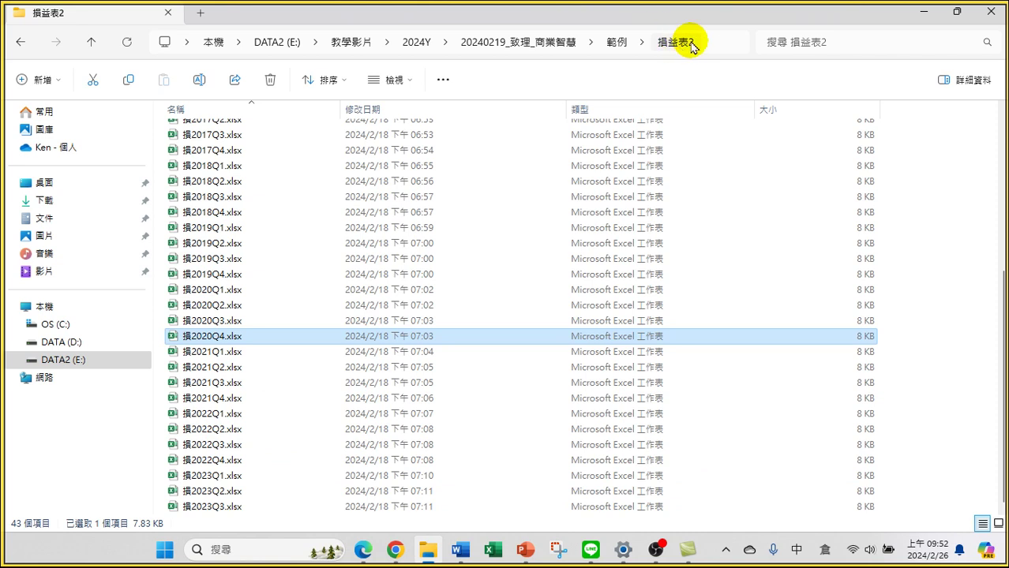
Go back to the 範例 folder and look through the quarterly balance sheet workbooks in 資產負債表.
{"action": "left_click", "coordinate": [19, 41]}
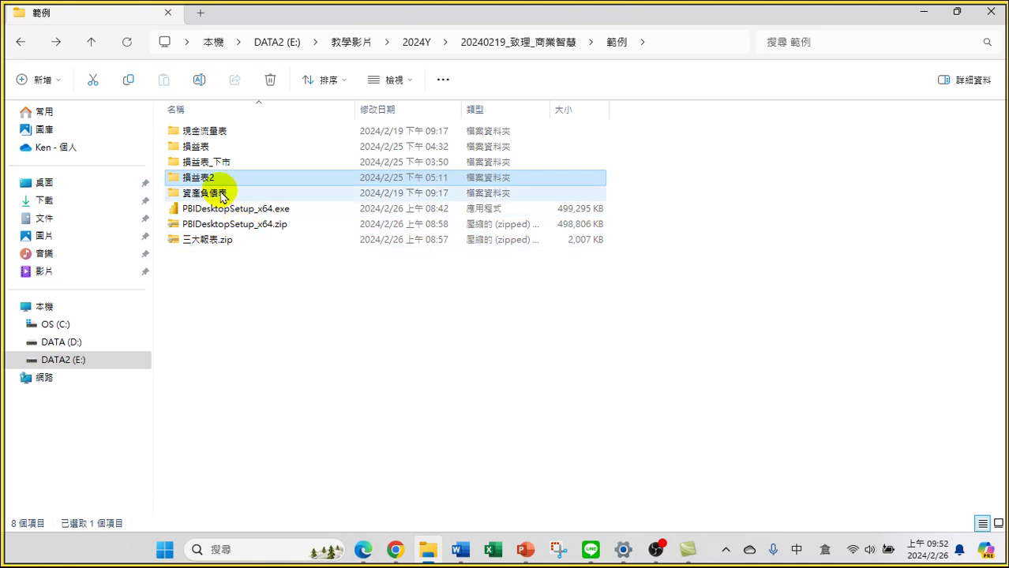
{"action": "double_click", "coordinate": [195, 196]}
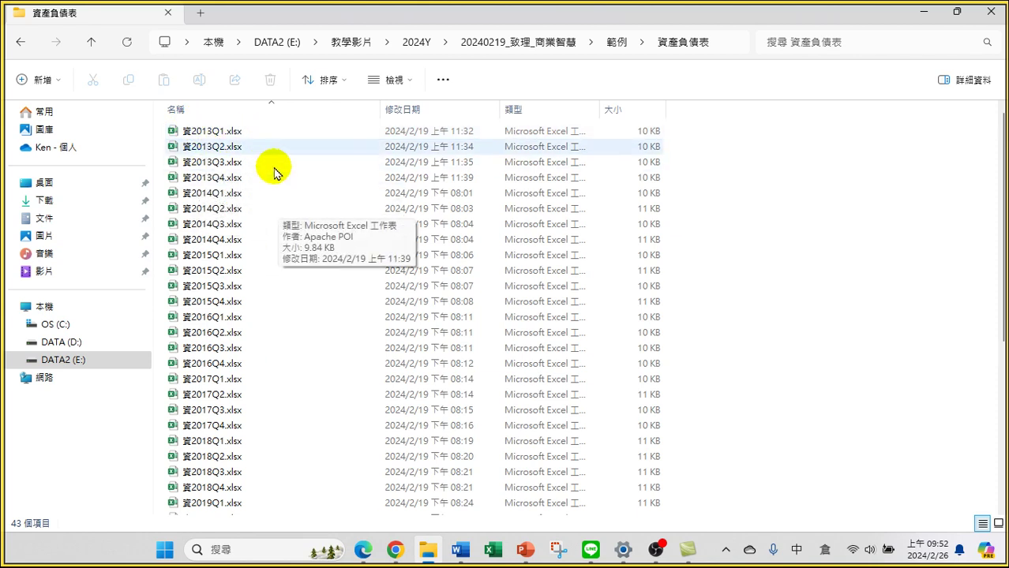
{"action": "scroll", "coordinate": [535, 284], "scroll_direction": "down", "scroll_amount": 4}
{"action": "scroll", "coordinate": [535, 284], "scroll_direction": "down", "scroll_amount": 2}
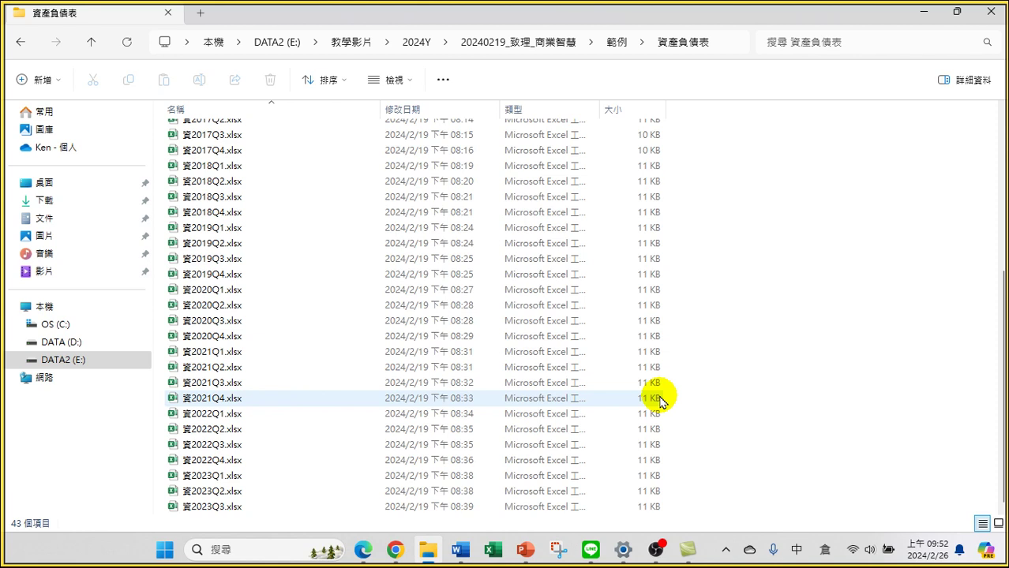
Look through the quarterly cash flow workbooks in the 現金流量表 folder of 範例, and minimize the file window.
{"action": "left_click", "coordinate": [19, 41]}
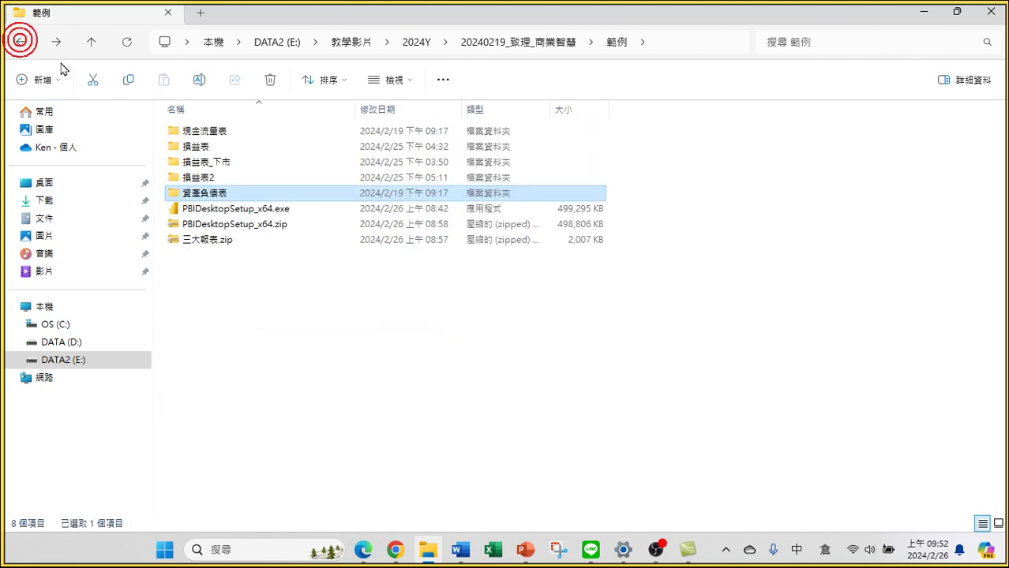
{"action": "double_click", "coordinate": [198, 131]}
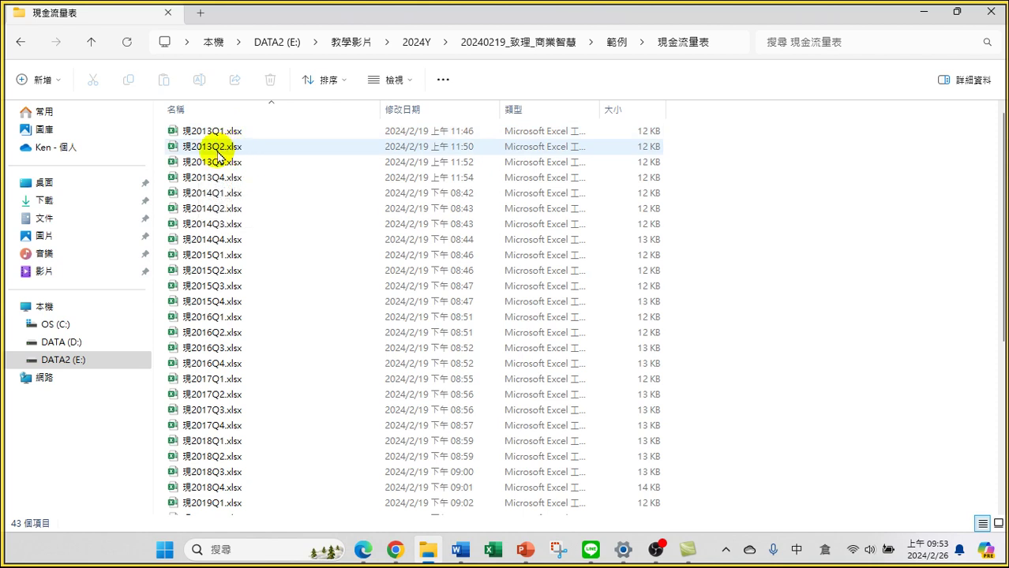
{"action": "scroll", "coordinate": [355, 181], "scroll_direction": "down", "scroll_amount": 2}
{"action": "scroll", "coordinate": [537, 164], "scroll_direction": "up", "scroll_amount": 2}
{"action": "scroll", "coordinate": [360, 374], "scroll_direction": "down", "scroll_amount": 6}
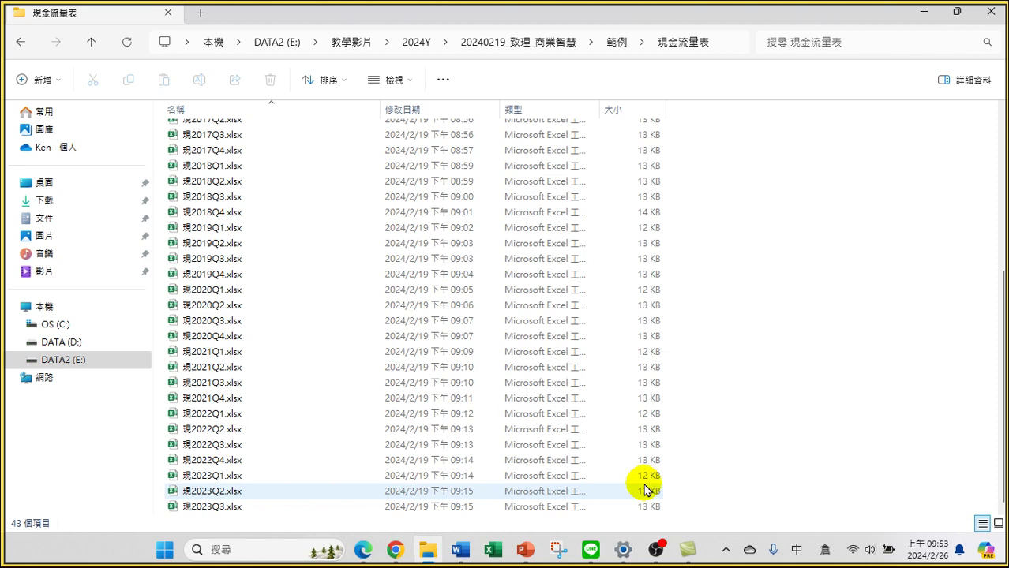
{"action": "left_click", "coordinate": [925, 18]}
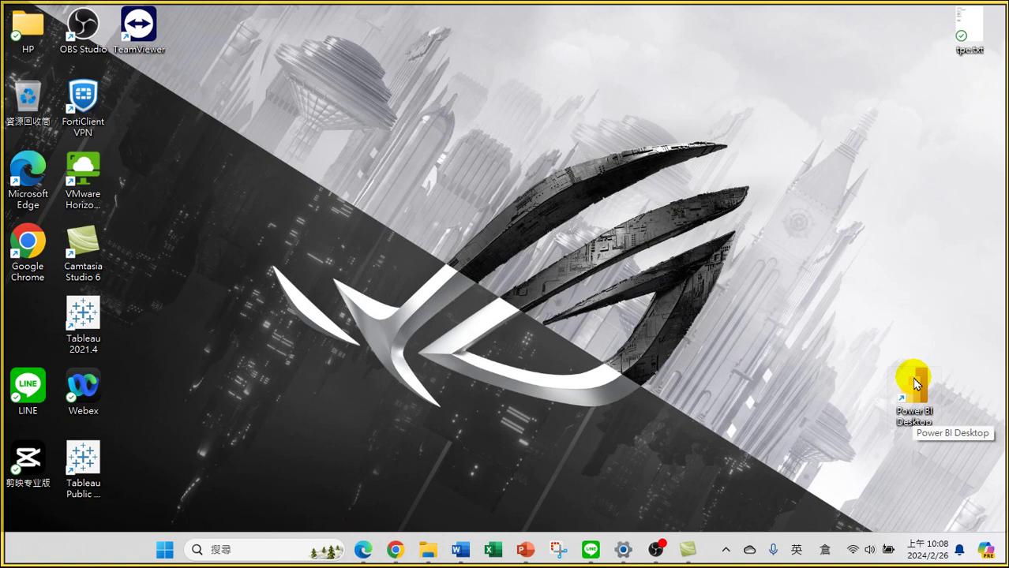
{"action": "double_click", "coordinate": [913, 384]}
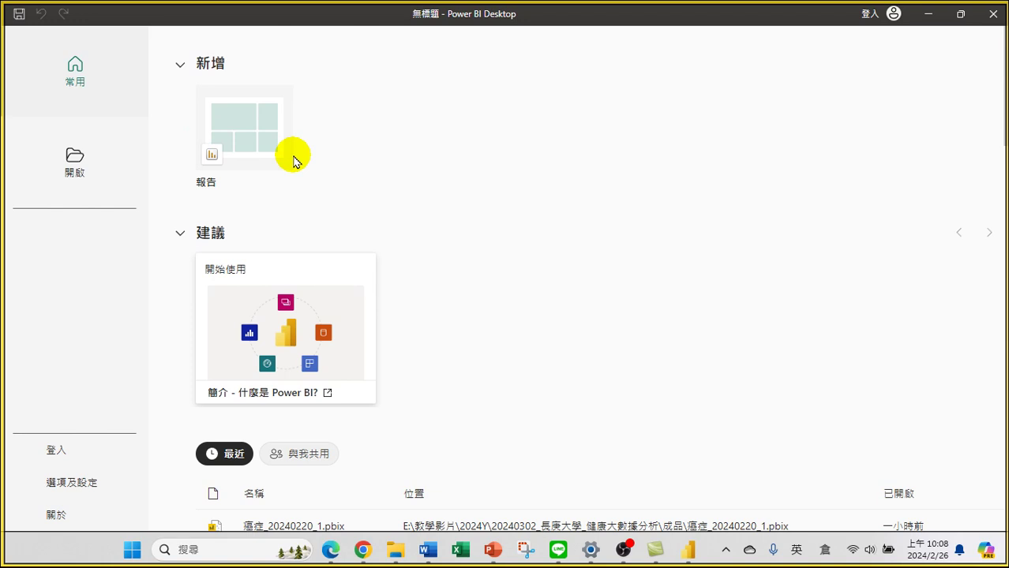
{"action": "left_click", "coordinate": [249, 133]}
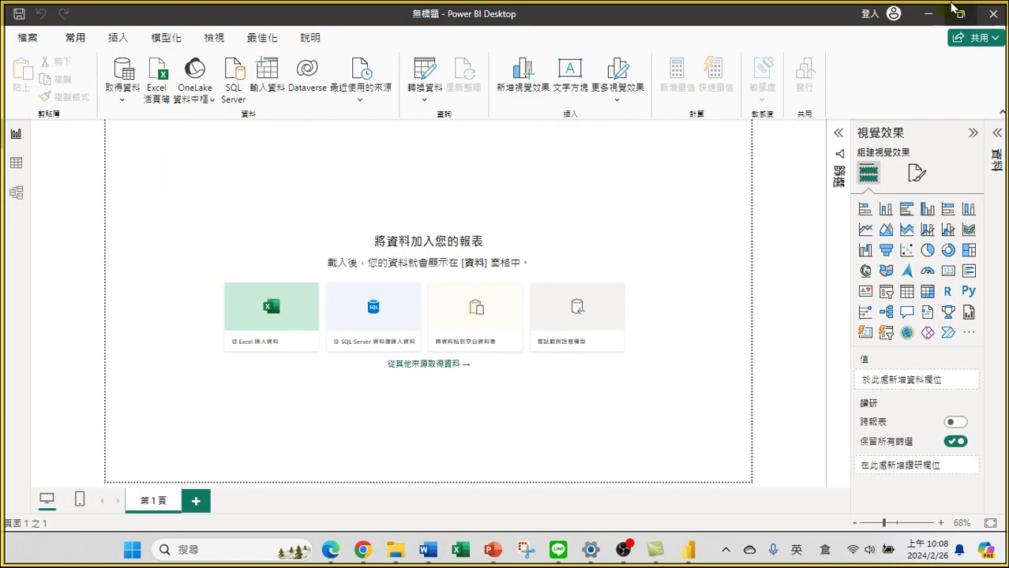
{"action": "left_click", "coordinate": [994, 15]}
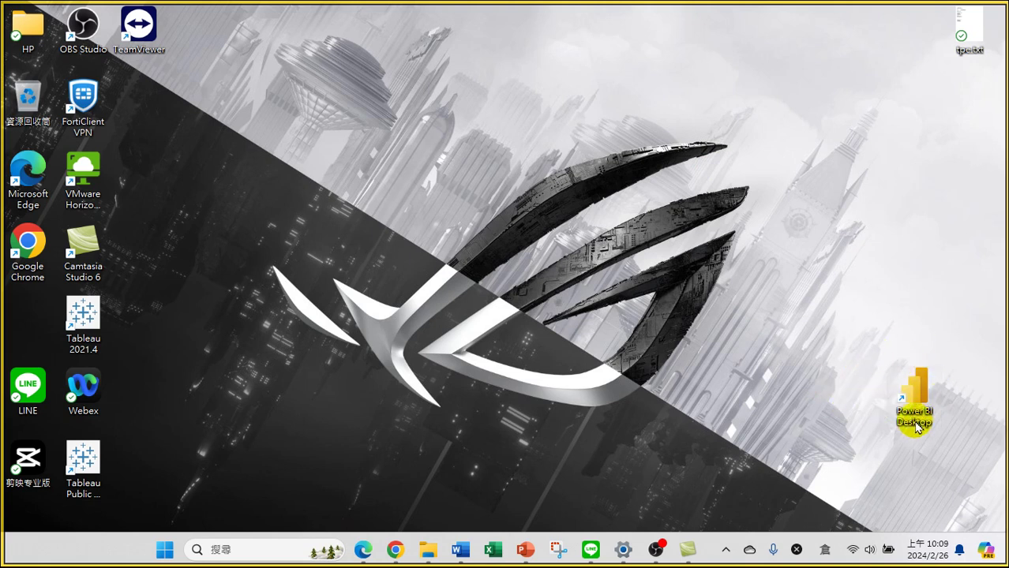
Launch Power BI Desktop from the Windows desktop and create a new blank report.
{"action": "double_click", "coordinate": [915, 389]}
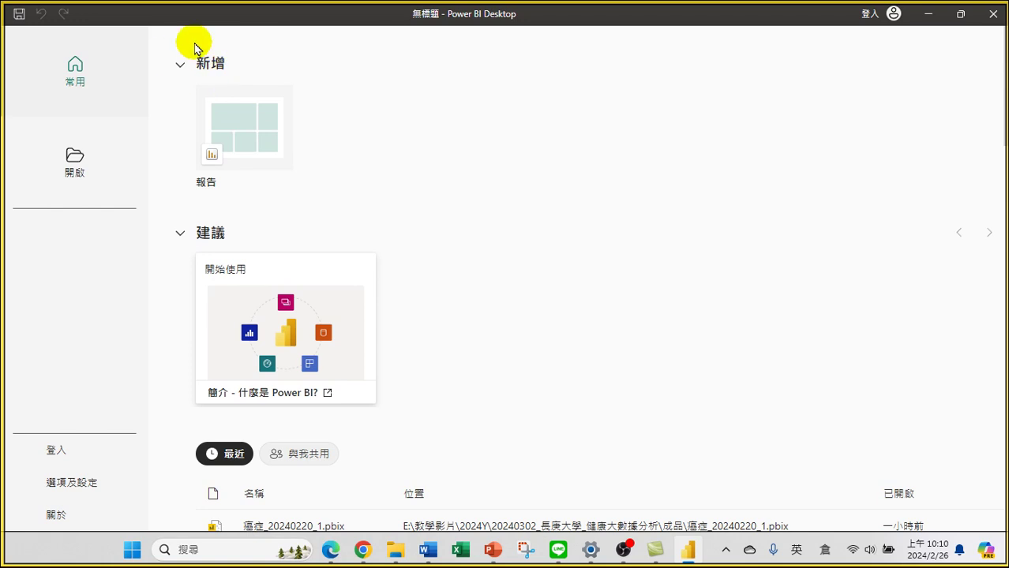
{"action": "left_click", "coordinate": [252, 132]}
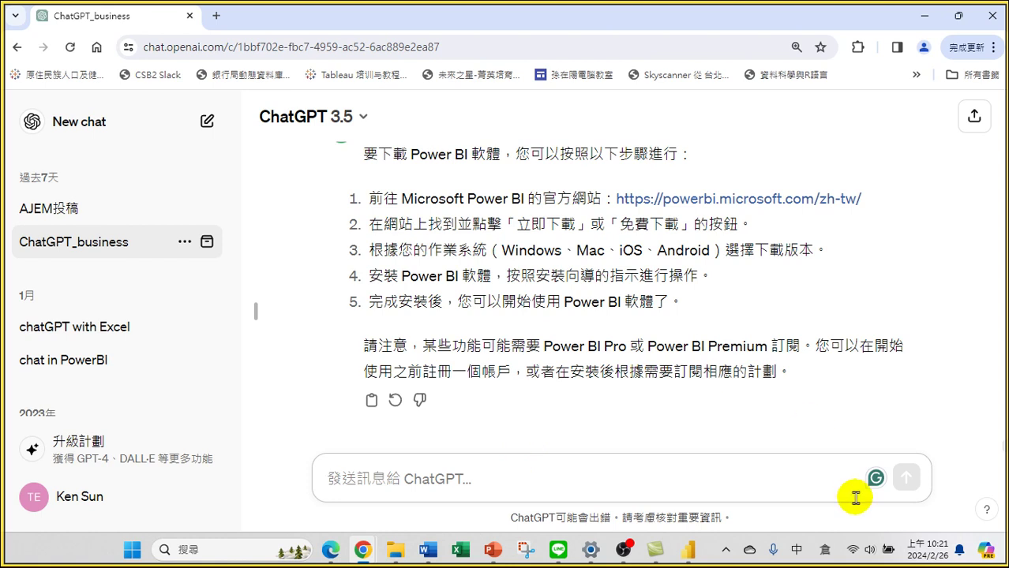
Review the earlier question about Microsoft Power BI in the ChatGPT_business chat and the answer explaining the software.
{"action": "scroll", "coordinate": [950, 365], "scroll_direction": "up", "scroll_amount": 2}
{"action": "scroll", "coordinate": [950, 365], "scroll_direction": "up", "scroll_amount": 10}
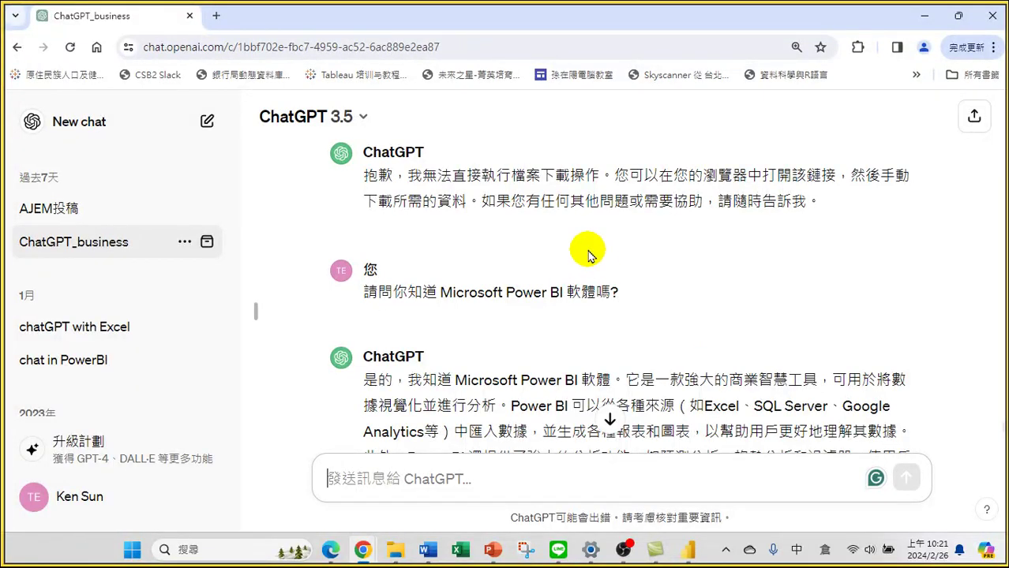
{"action": "scroll", "coordinate": [563, 319], "scroll_direction": "up", "scroll_amount": 1}
{"action": "scroll", "coordinate": [562, 319], "scroll_direction": "down", "scroll_amount": 2}
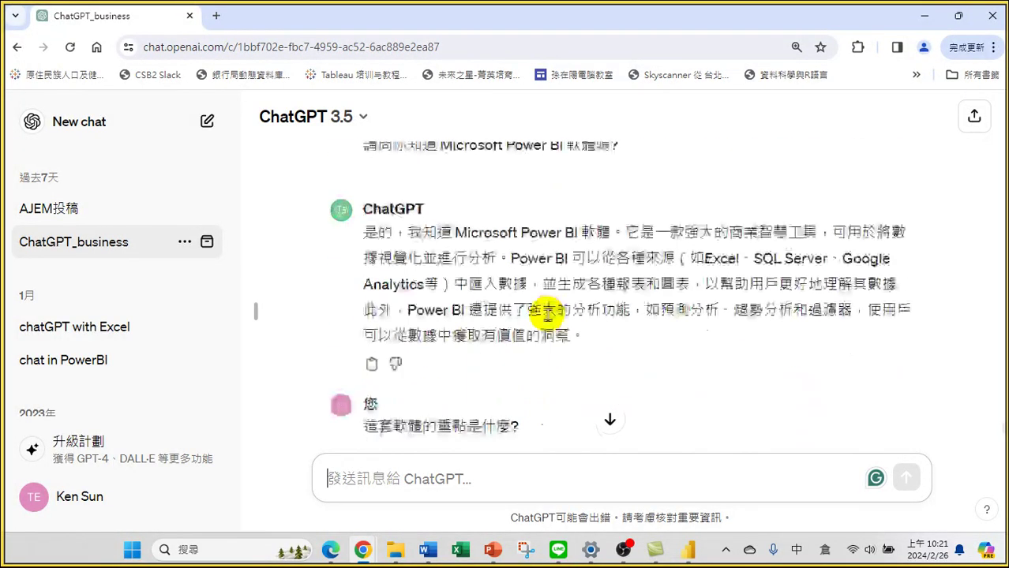
{"action": "scroll", "coordinate": [591, 282], "scroll_direction": "up", "scroll_amount": 1}
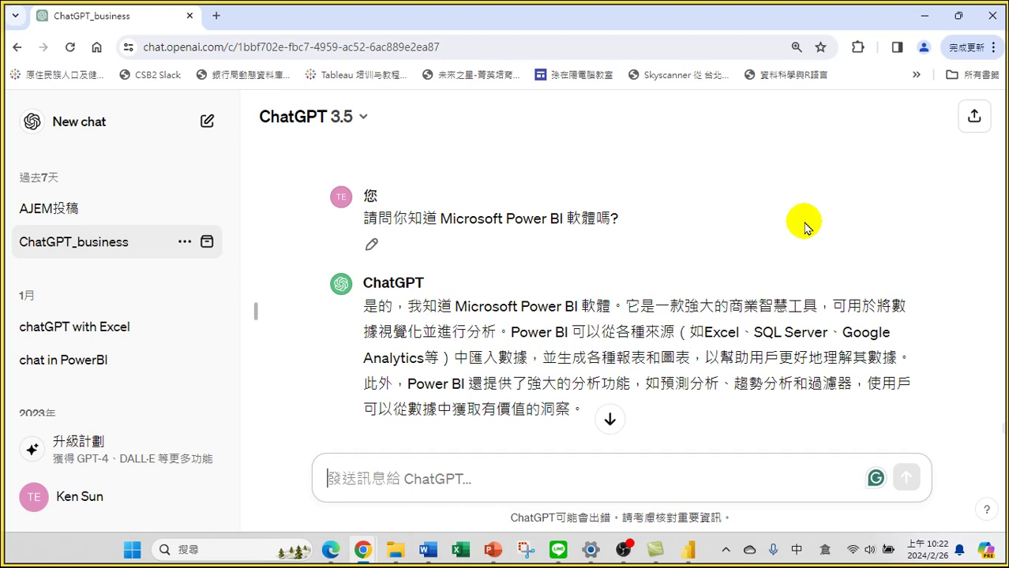
{"action": "scroll", "coordinate": [493, 295], "scroll_direction": "up", "scroll_amount": 1}
{"action": "scroll", "coordinate": [497, 302], "scroll_direction": "down", "scroll_amount": 2}
{"action": "scroll", "coordinate": [499, 303], "scroll_direction": "down", "scroll_amount": 1}
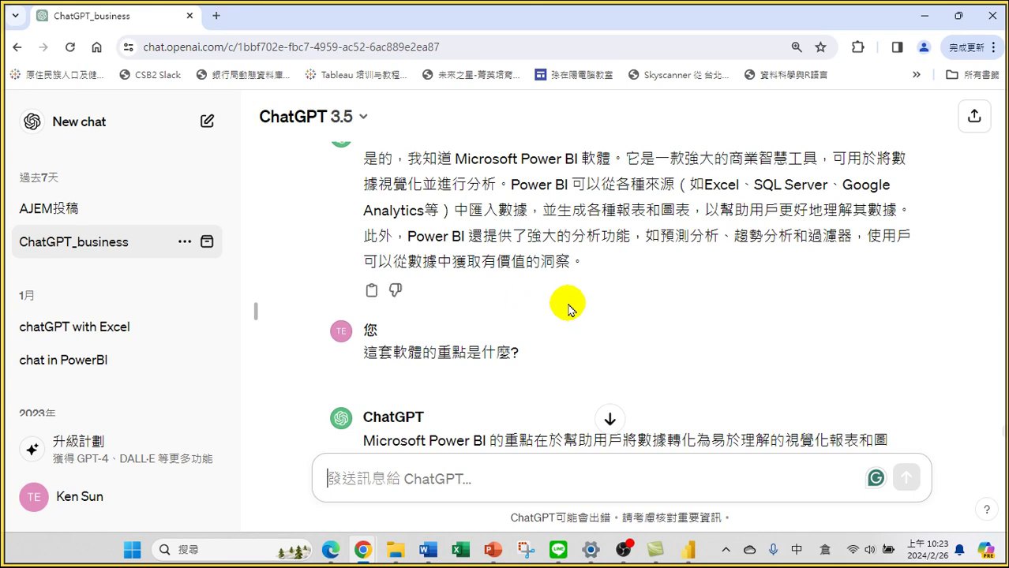
Read ChatGPT's answers on Power BI's key features and how to download it, and minimize the browser.
{"action": "scroll", "coordinate": [525, 333], "scroll_direction": "down", "scroll_amount": 3}
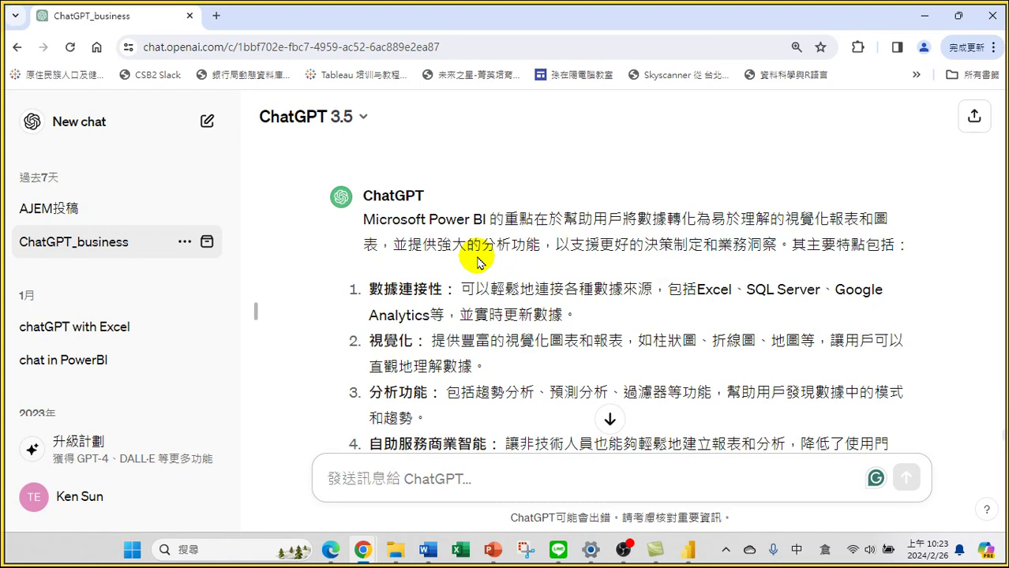
{"action": "scroll", "coordinate": [537, 253], "scroll_direction": "down", "scroll_amount": 2}
{"action": "scroll", "coordinate": [537, 253], "scroll_direction": "down", "scroll_amount": 2}
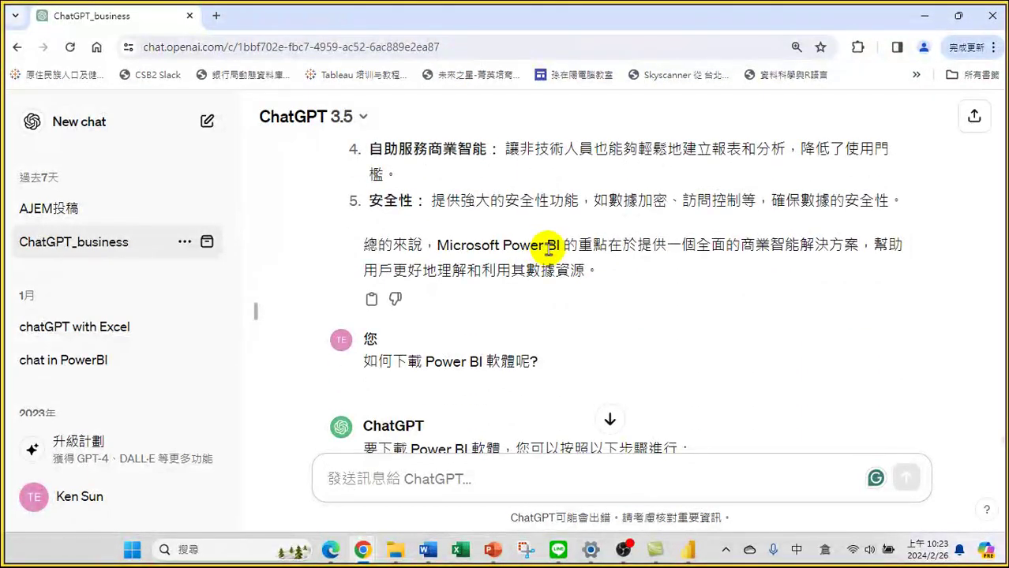
{"action": "scroll", "coordinate": [548, 251], "scroll_direction": "up", "scroll_amount": 1}
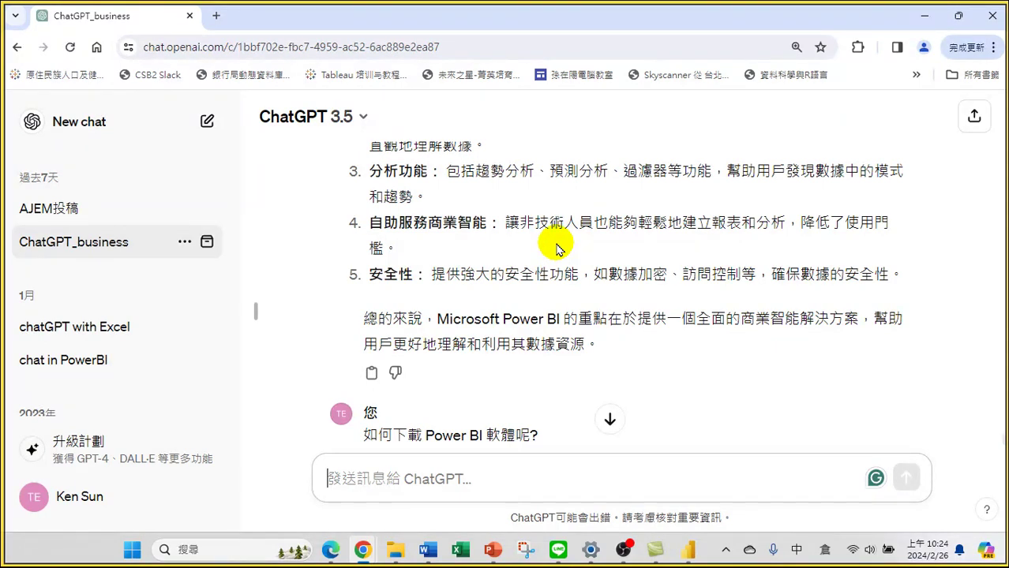
{"action": "scroll", "coordinate": [556, 247], "scroll_direction": "down", "scroll_amount": 2}
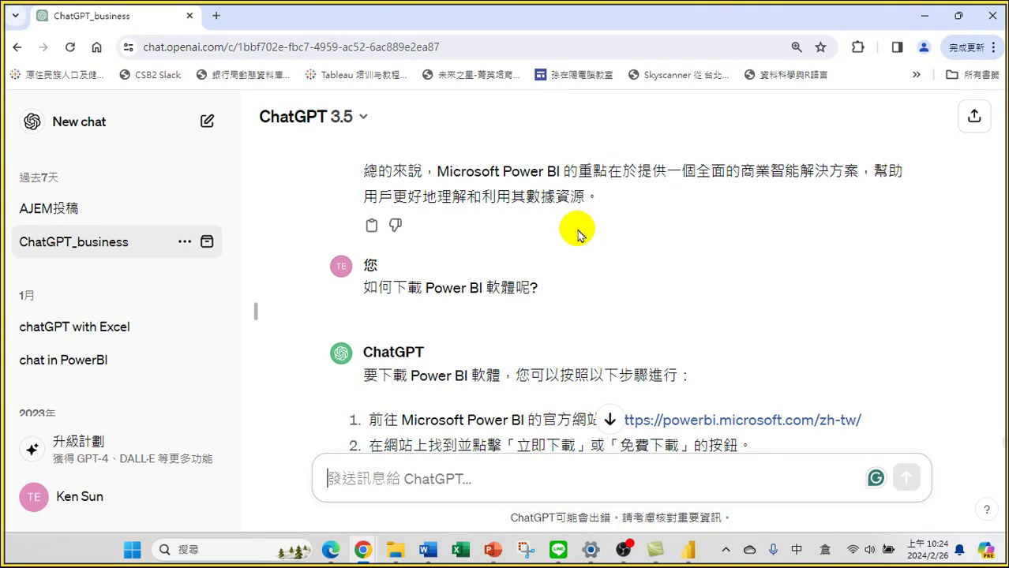
{"action": "scroll", "coordinate": [580, 245], "scroll_direction": "down", "scroll_amount": 2}
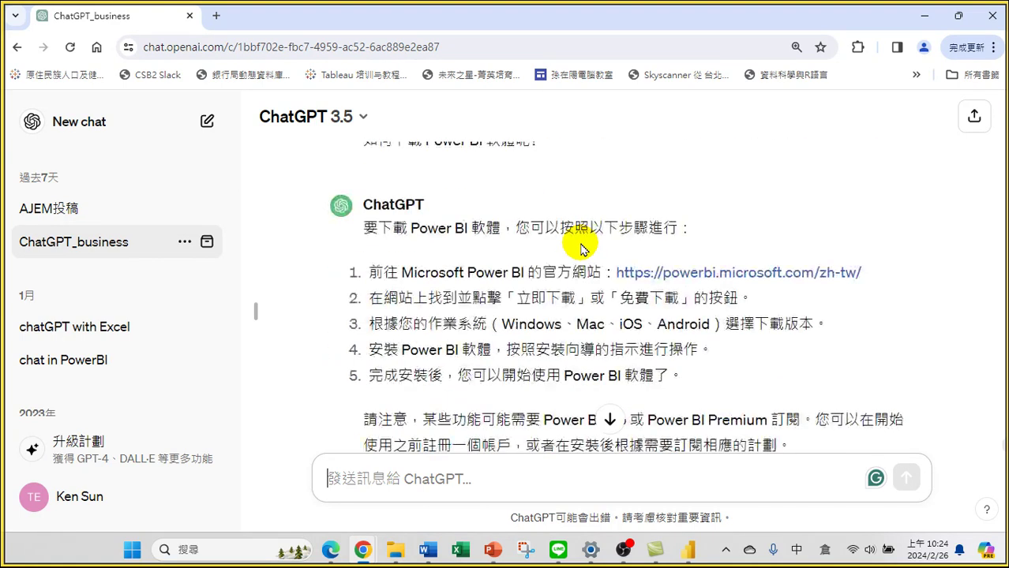
{"action": "scroll", "coordinate": [558, 256], "scroll_direction": "down", "scroll_amount": 1}
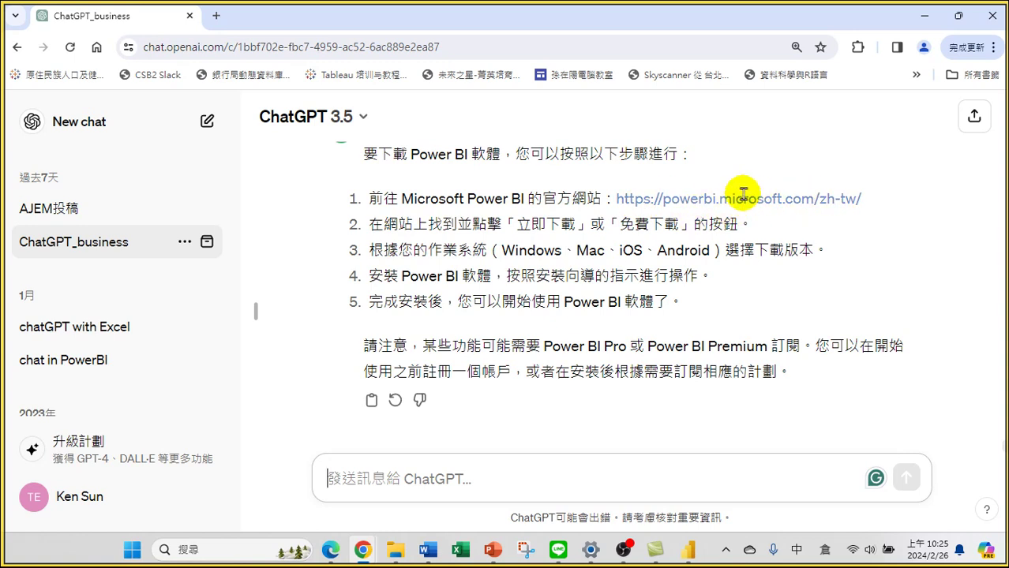
{"action": "left_click", "coordinate": [926, 15]}
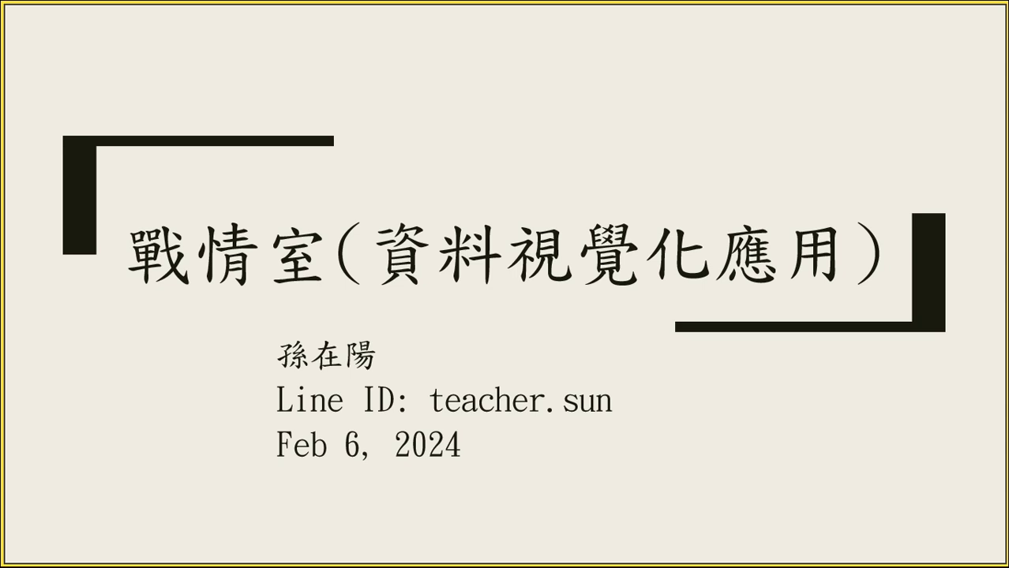
End the slide show, minimize PowerPoint and switch to the blank report in Power BI Desktop.
{"action": "key", "text": "Escape"}
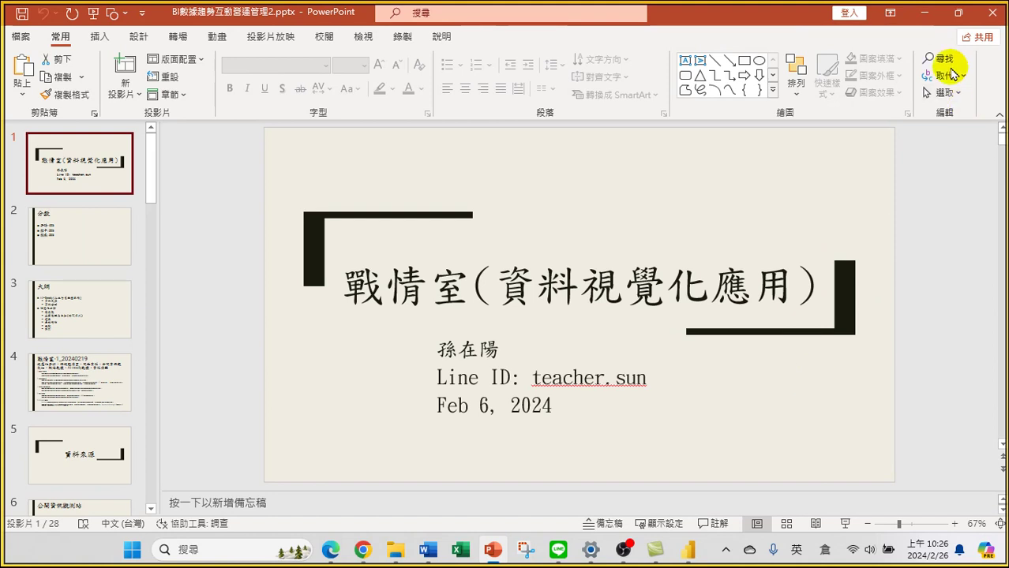
{"action": "left_click", "coordinate": [932, 15]}
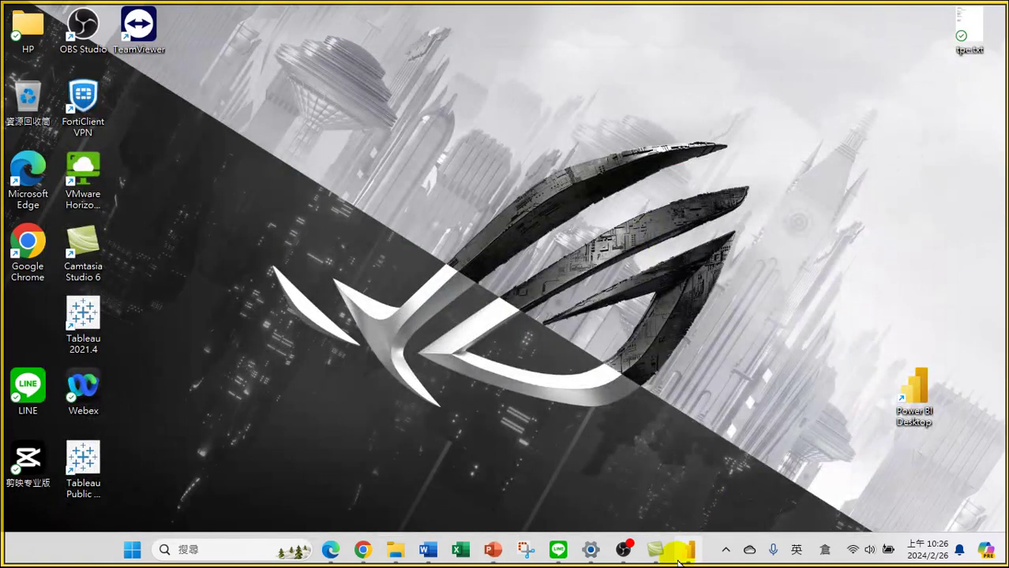
{"action": "left_click", "coordinate": [693, 552]}
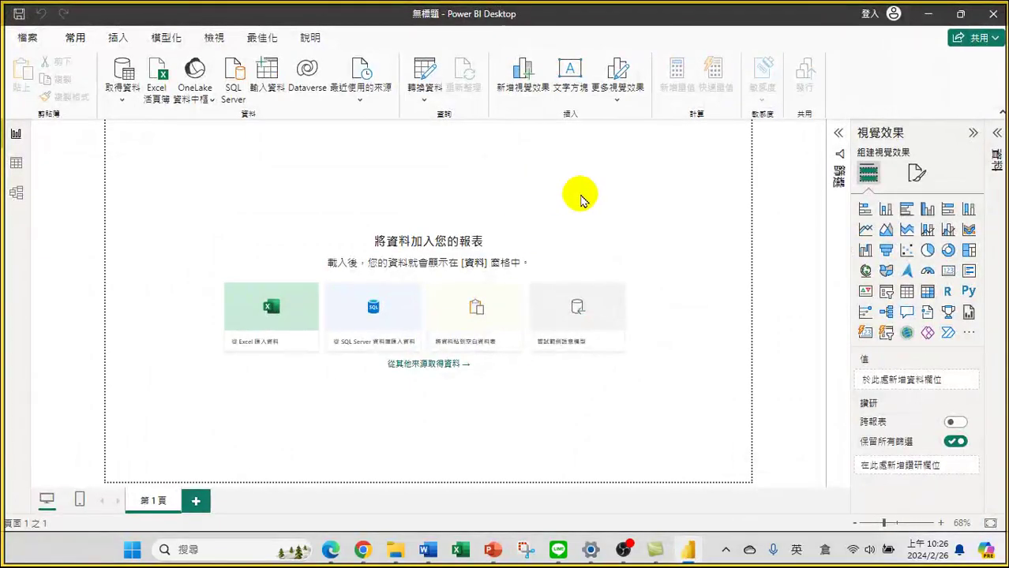
Start getting data from a folder (資料夾), chosen from the file data sources.
{"action": "left_click", "coordinate": [118, 79]}
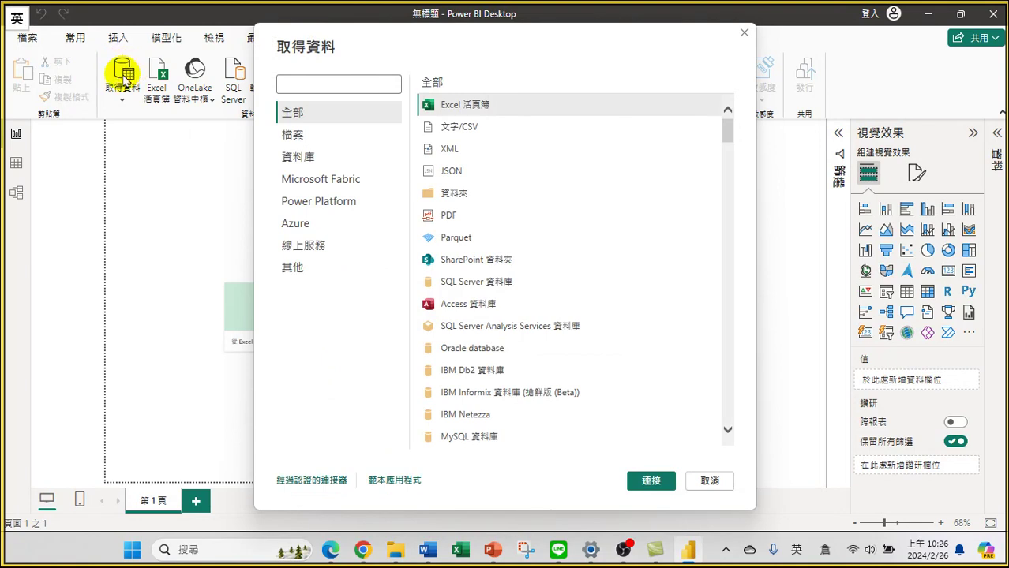
{"action": "left_click", "coordinate": [294, 136]}
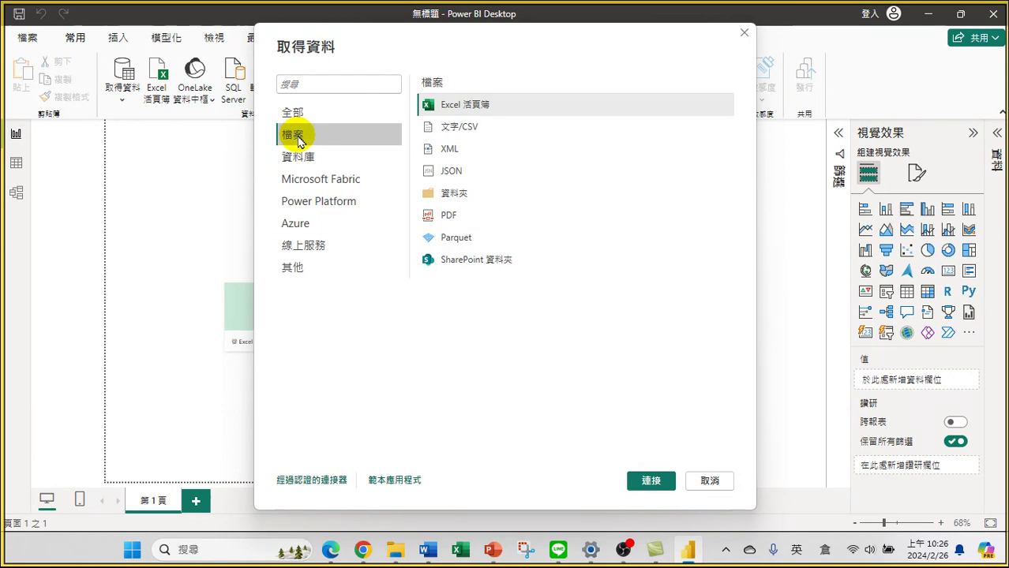
{"action": "left_click", "coordinate": [460, 200]}
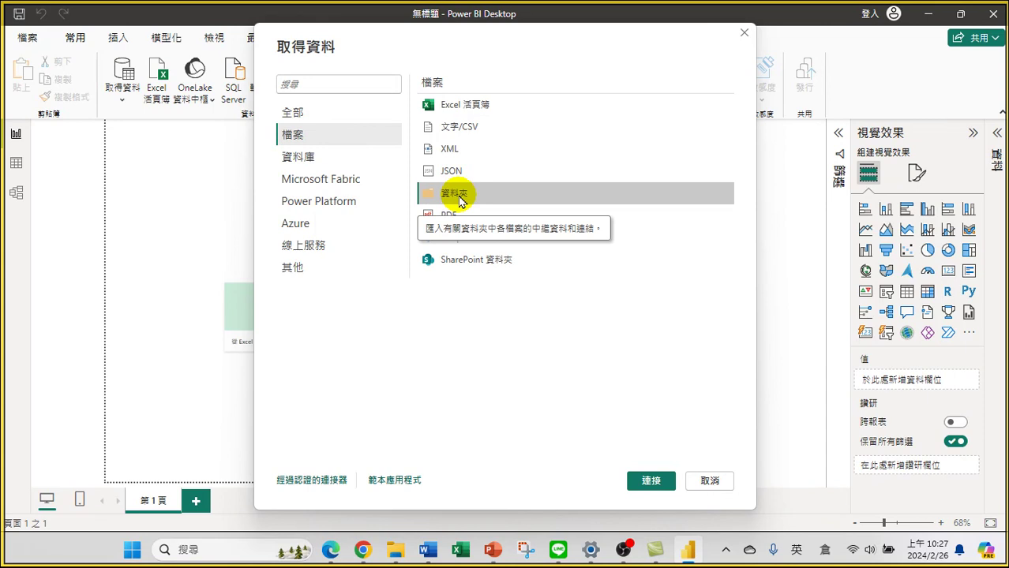
{"action": "double_click", "coordinate": [461, 200]}
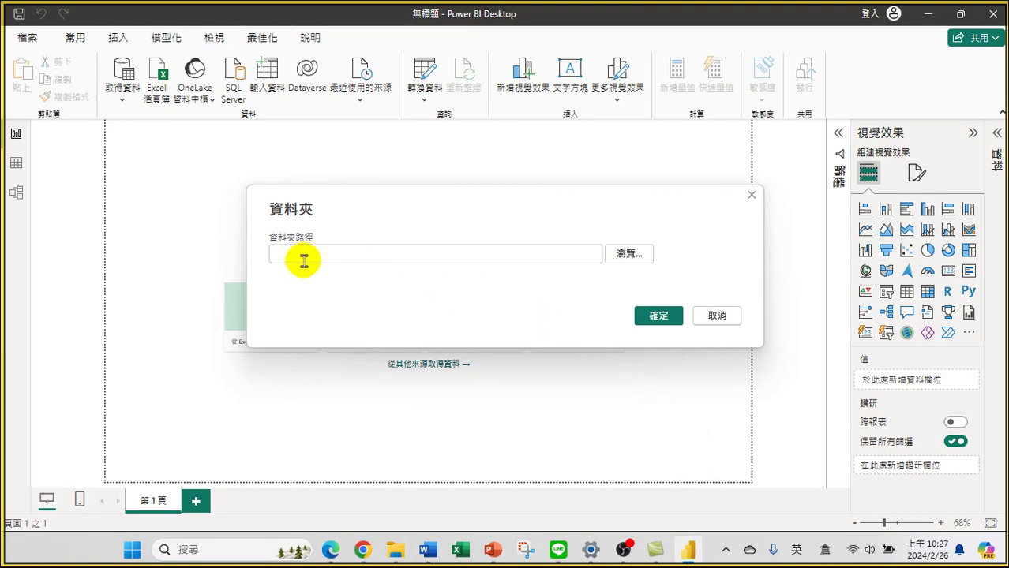
Set the source folder to E:\教學影片\2024Y\20240219_致理_商業智慧\範例\損益表2 and confirm it.
{"action": "left_click", "coordinate": [623, 255]}
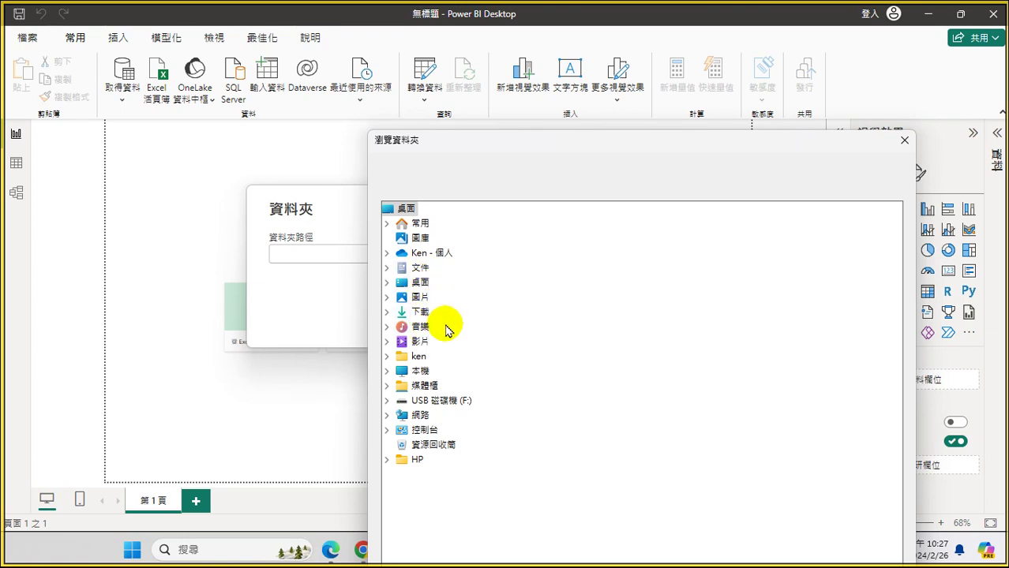
{"action": "left_click", "coordinate": [386, 371]}
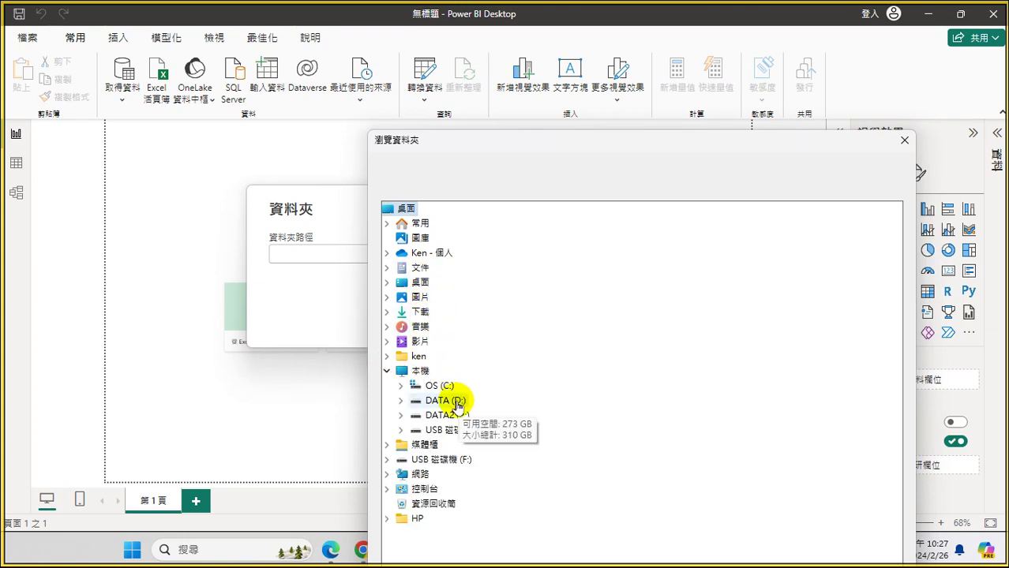
{"action": "left_click", "coordinate": [400, 415]}
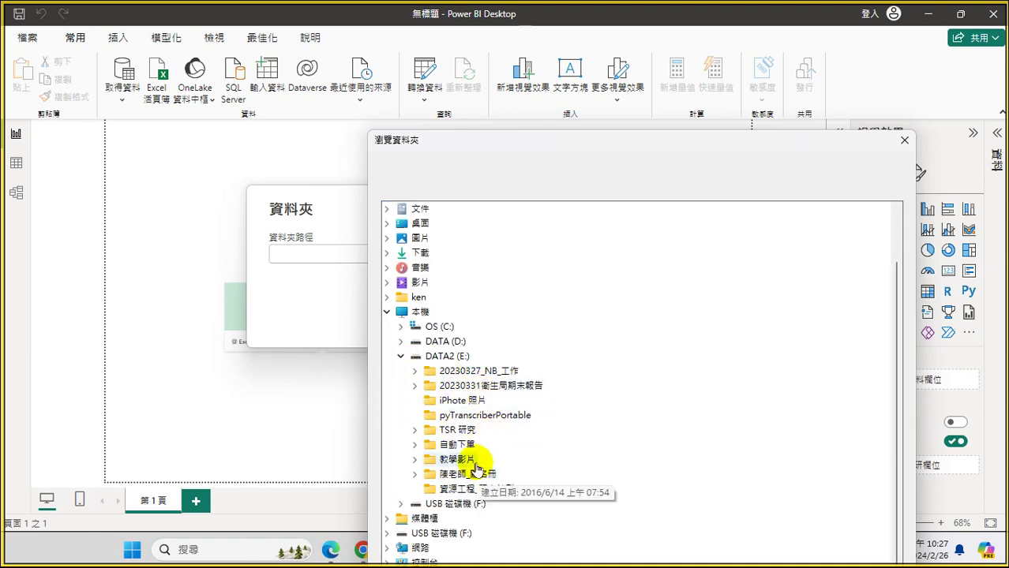
{"action": "left_click", "coordinate": [414, 462]}
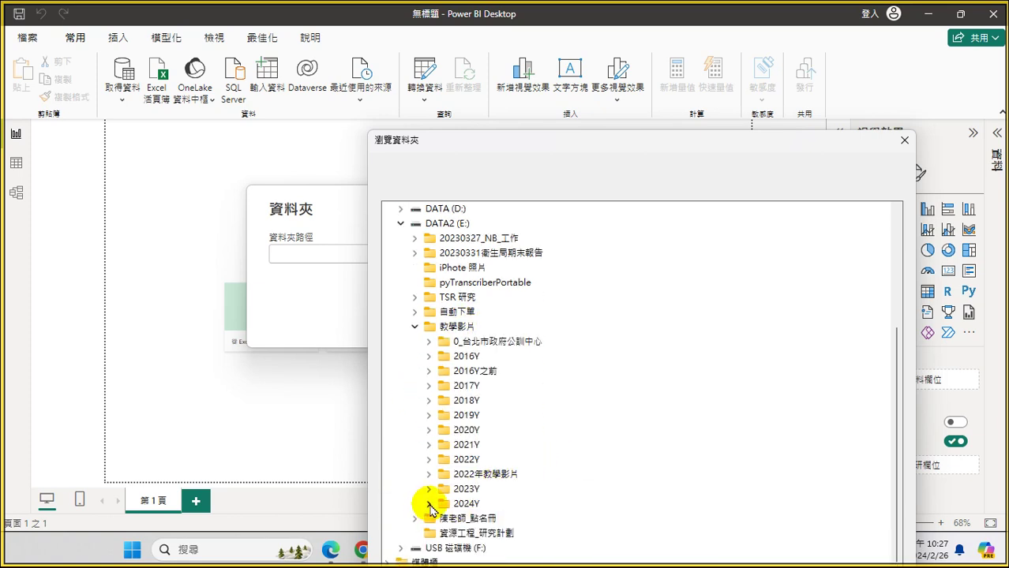
{"action": "left_click", "coordinate": [428, 504]}
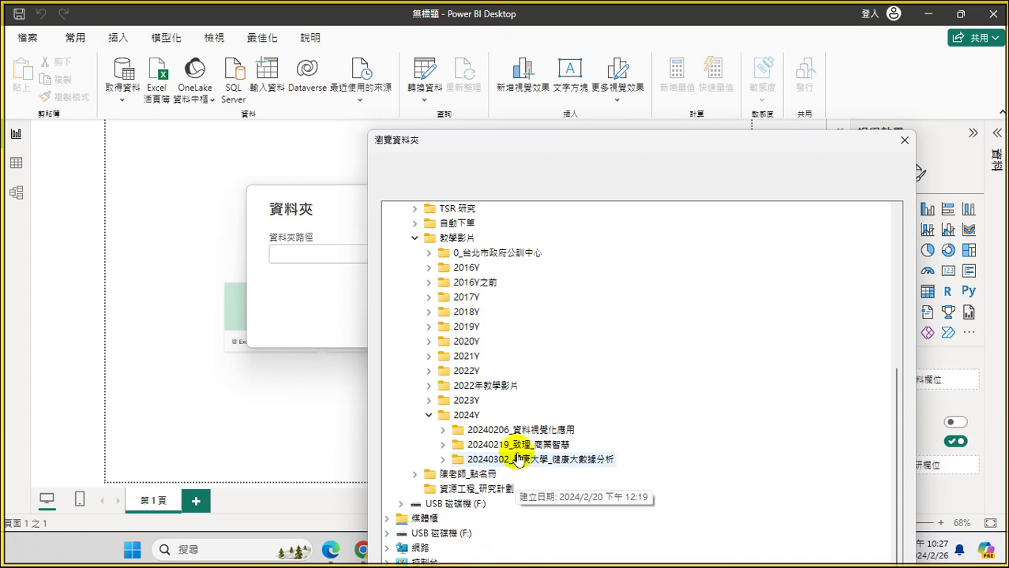
{"action": "left_click", "coordinate": [442, 447]}
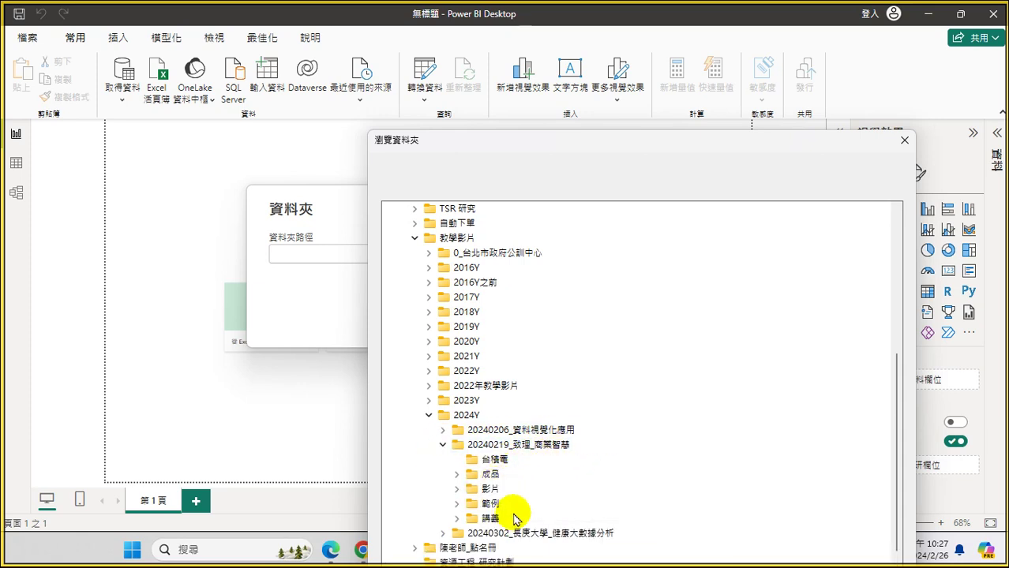
{"action": "left_click", "coordinate": [457, 503]}
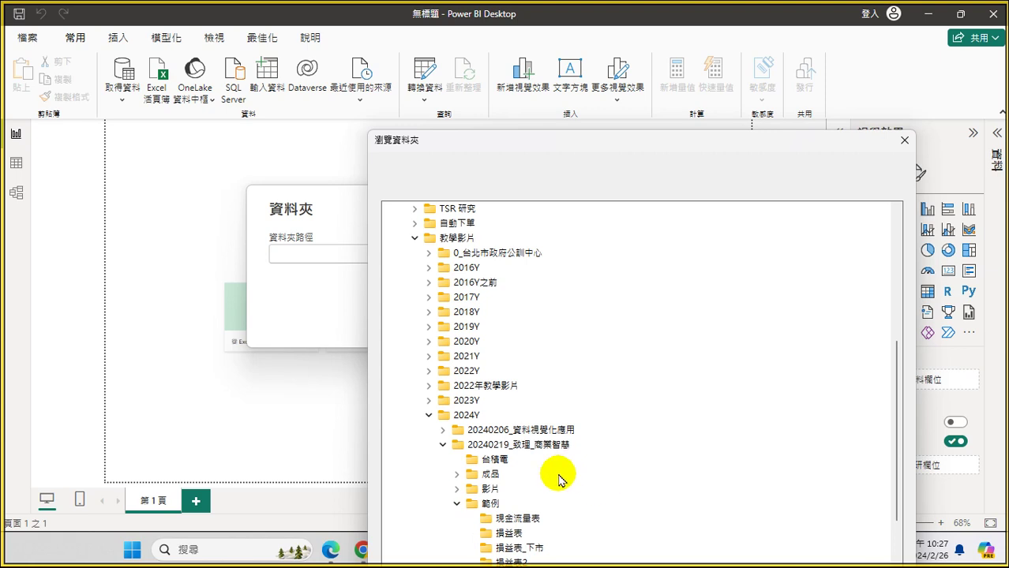
{"action": "scroll", "coordinate": [563, 468], "scroll_direction": "down", "scroll_amount": 1}
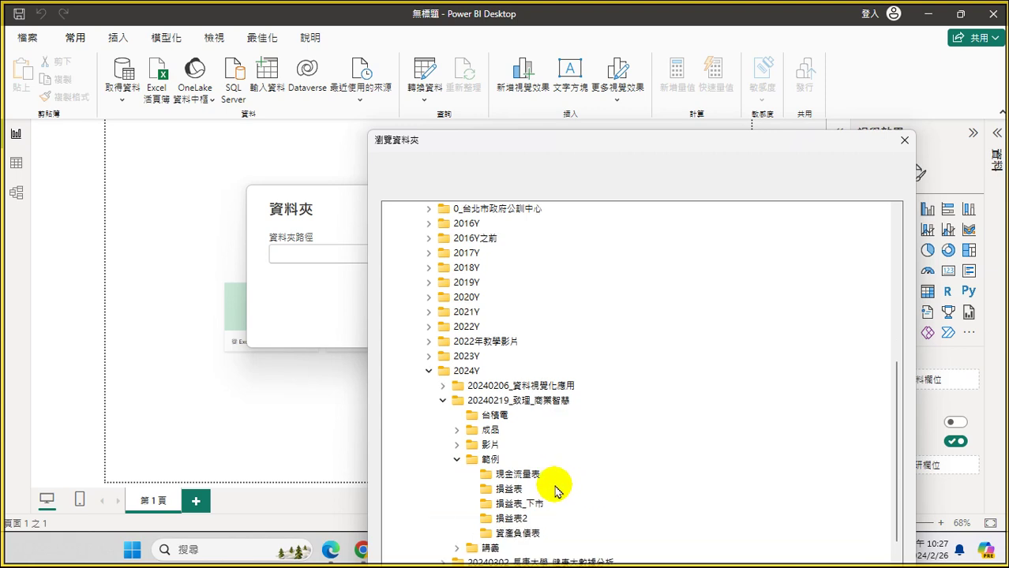
{"action": "left_click", "coordinate": [497, 521]}
{"action": "left_click_drag", "start_coordinate": [541, 142], "coordinate": [468, 43]}
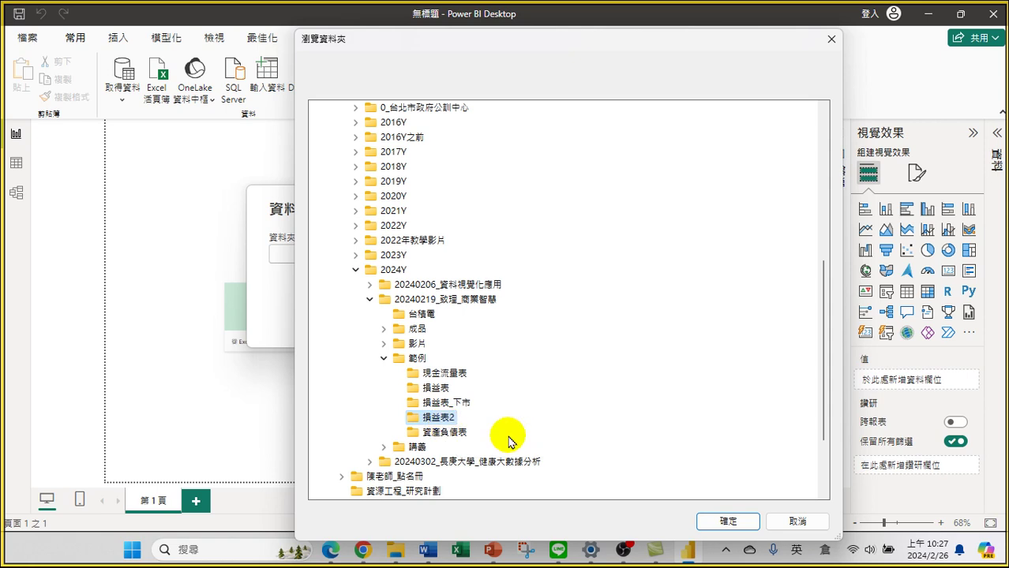
{"action": "left_click", "coordinate": [735, 522]}
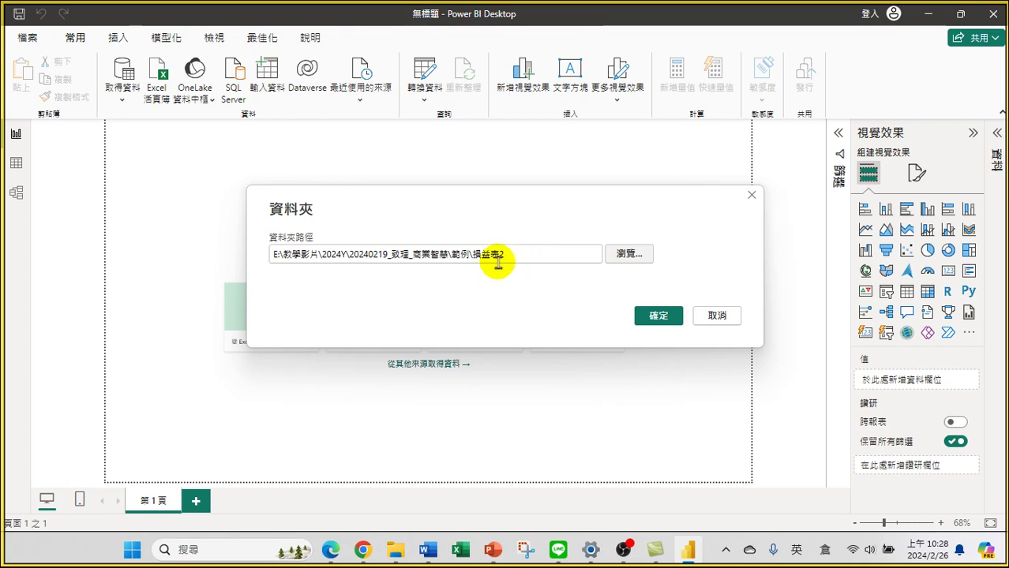
{"action": "left_click", "coordinate": [671, 319]}
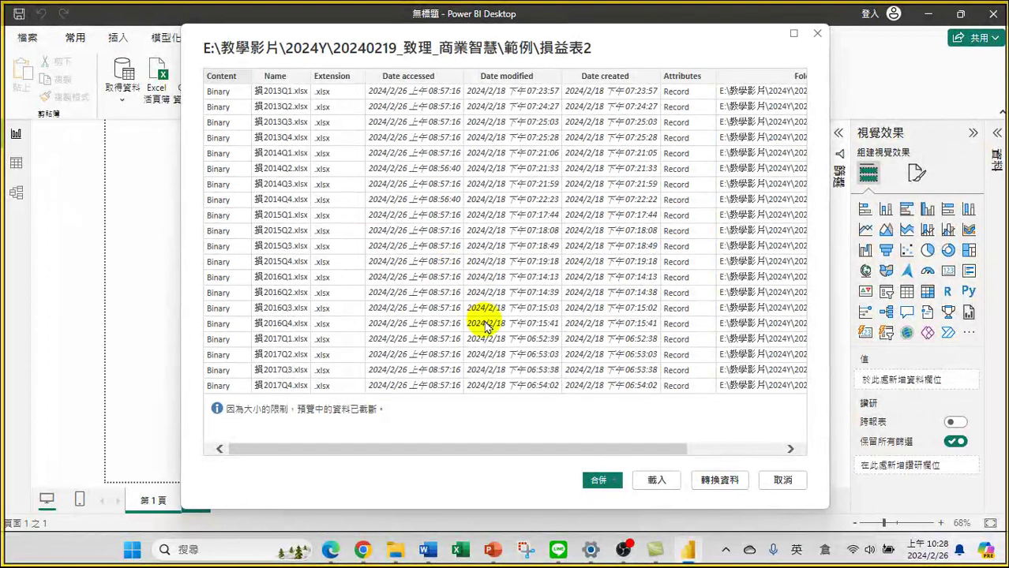
Combine and load the income statement workbooks, extracting Sheet0 from each file with the first file as the sample.
{"action": "left_click", "coordinate": [588, 481]}
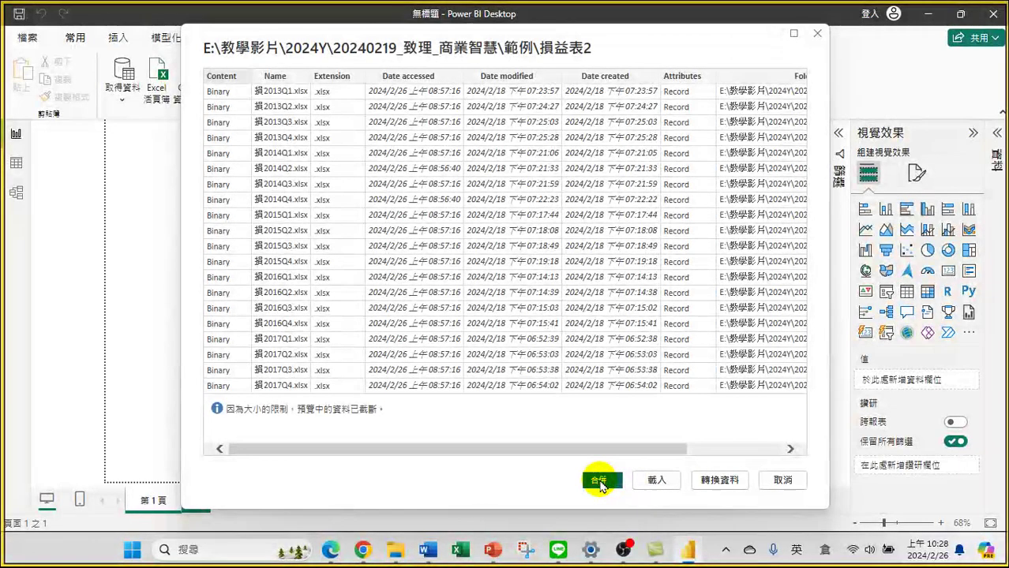
{"action": "left_click", "coordinate": [599, 483]}
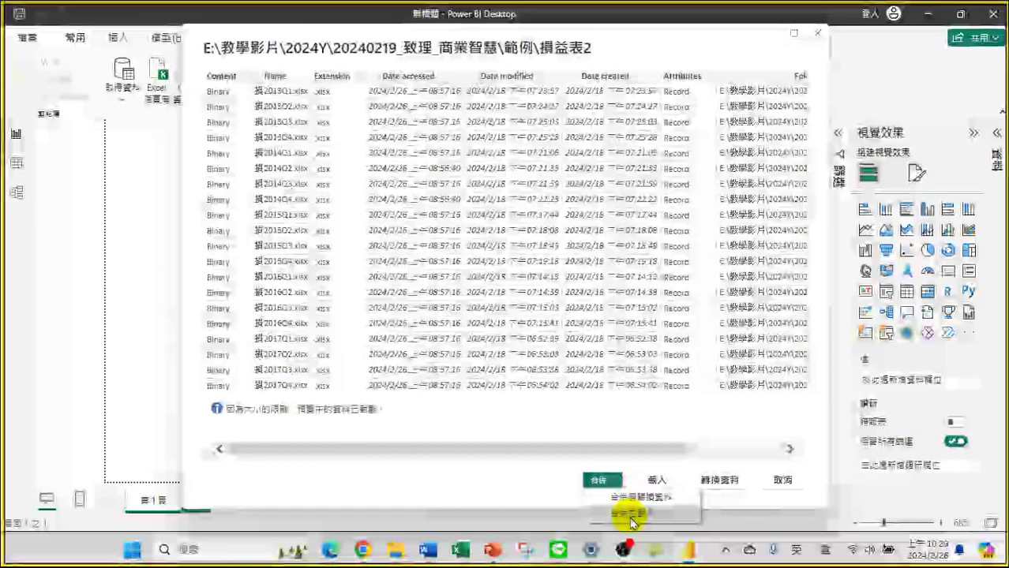
{"action": "left_click", "coordinate": [636, 513]}
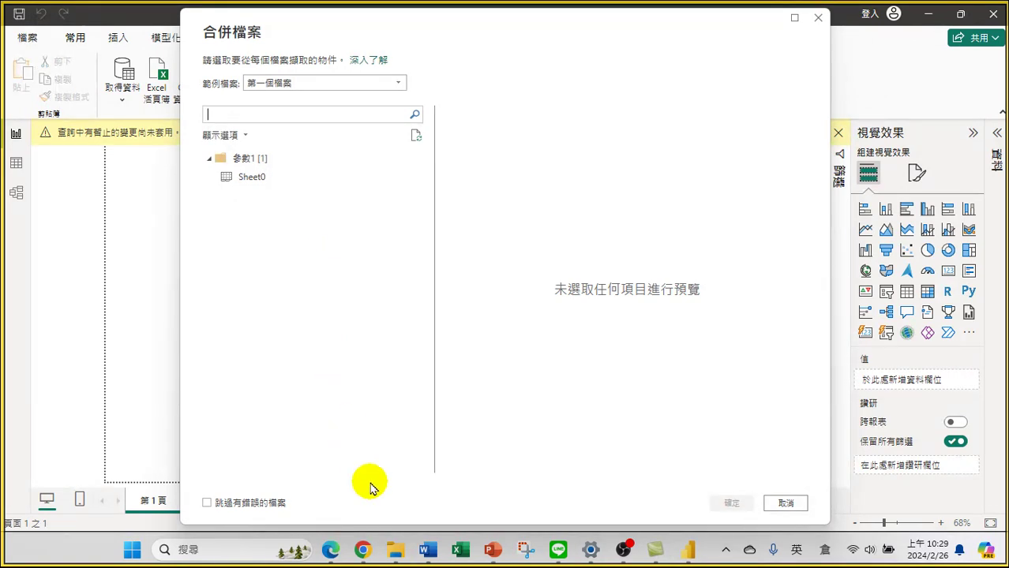
{"action": "left_click", "coordinate": [244, 178]}
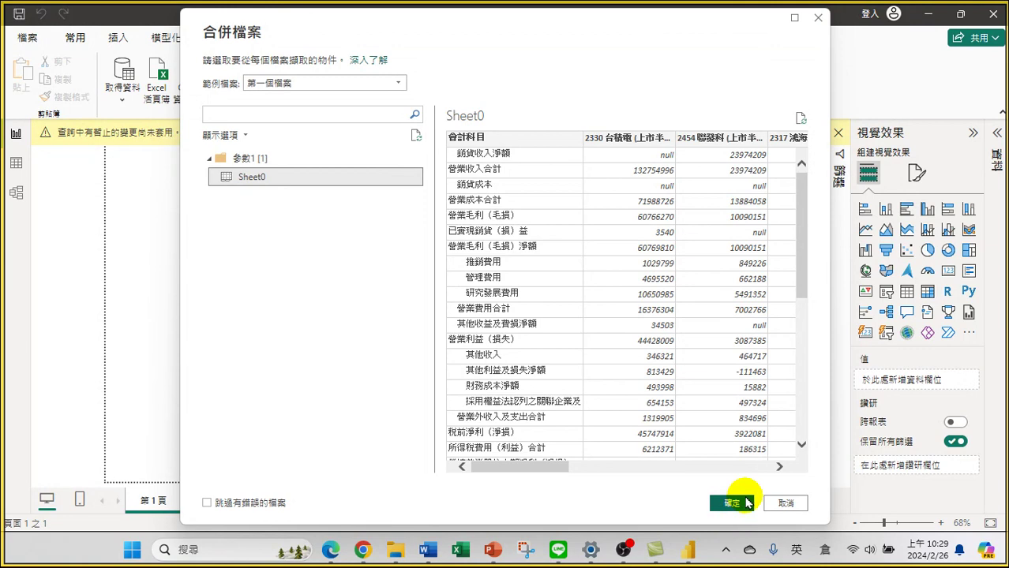
{"action": "left_click", "coordinate": [719, 500]}
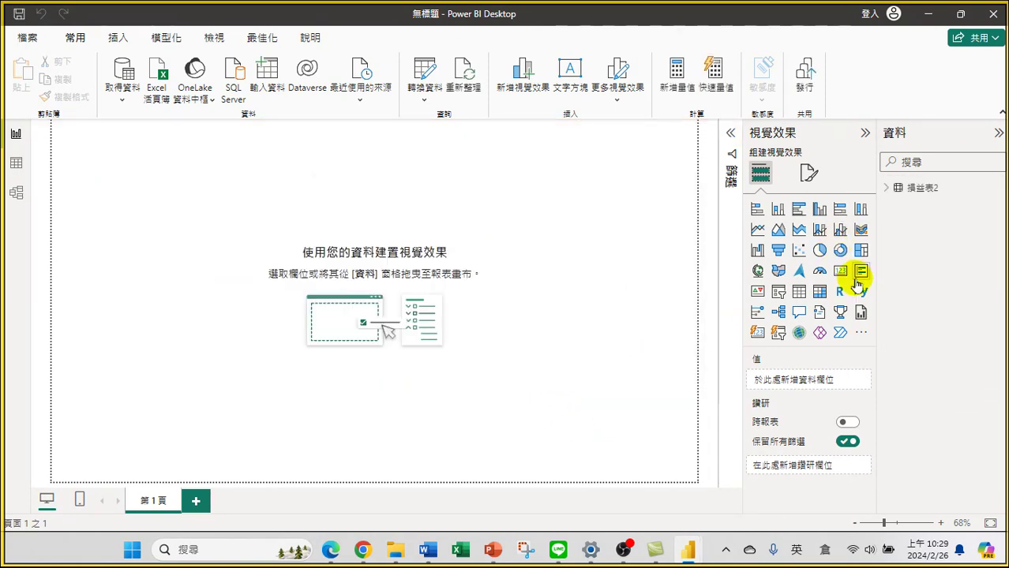
Rename the loaded 損益表2 table to 損益表.
{"action": "left_click", "coordinate": [881, 197]}
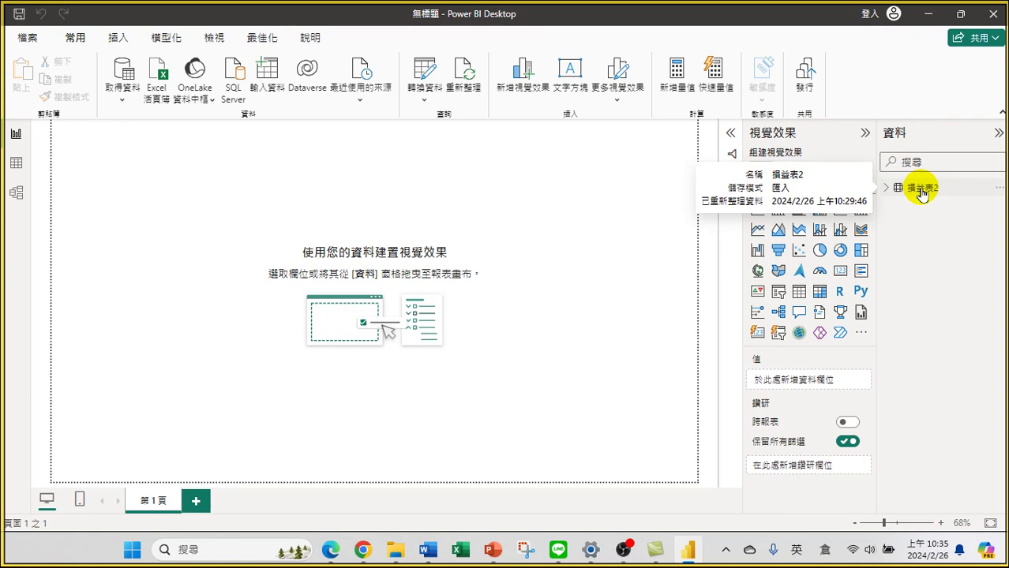
{"action": "right_click", "coordinate": [922, 193]}
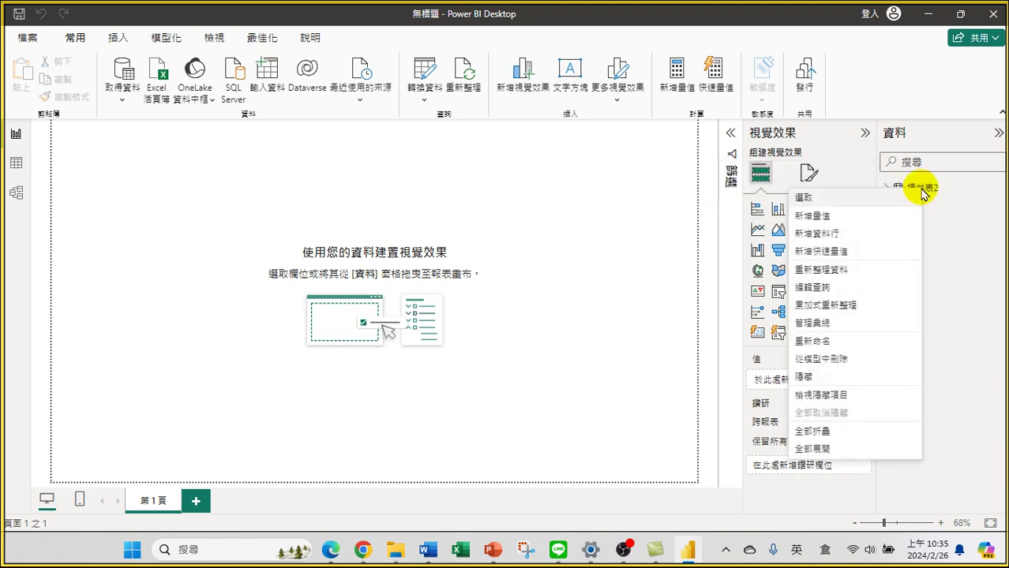
{"action": "left_click", "coordinate": [813, 340]}
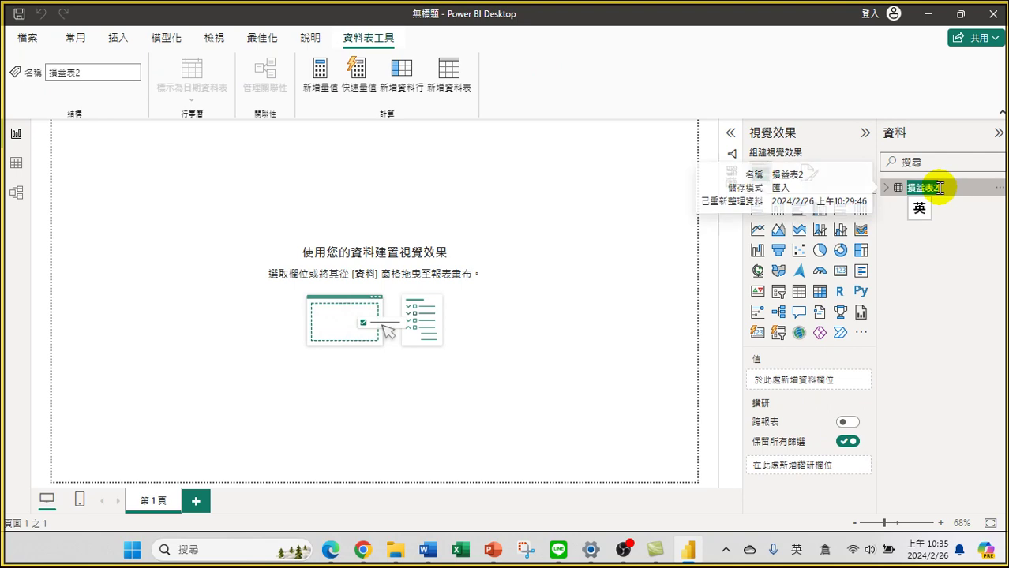
{"action": "key", "text": "Return"}
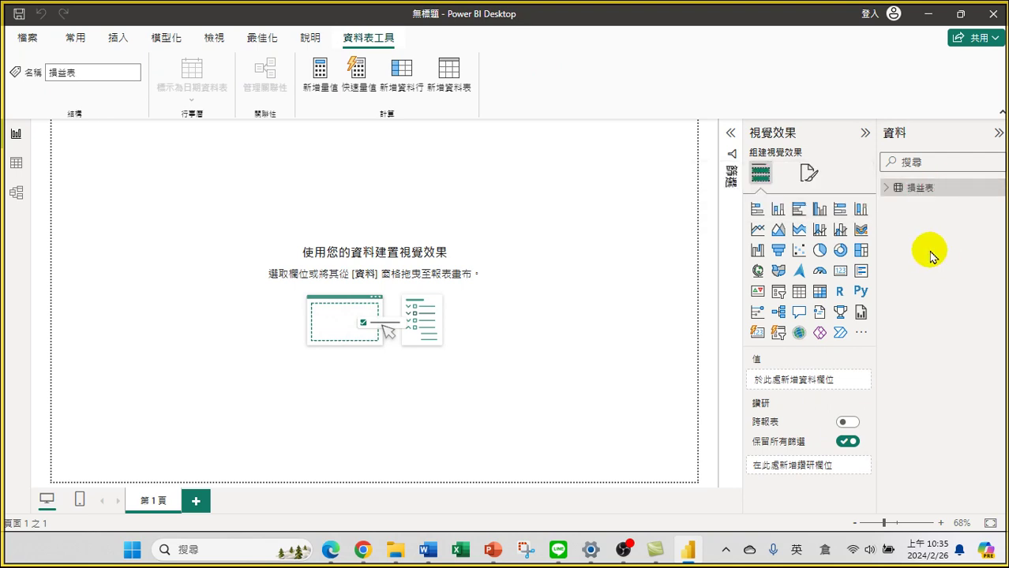
Examine the fields of the 損益表 table and review its rows and company columns in the table view.
{"action": "left_click", "coordinate": [884, 190]}
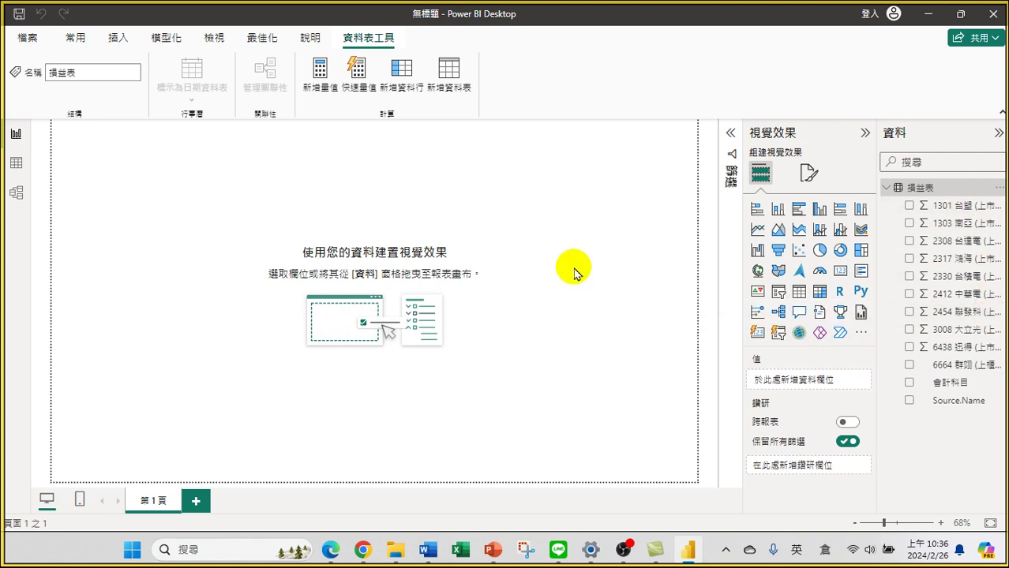
{"action": "left_click", "coordinate": [16, 166]}
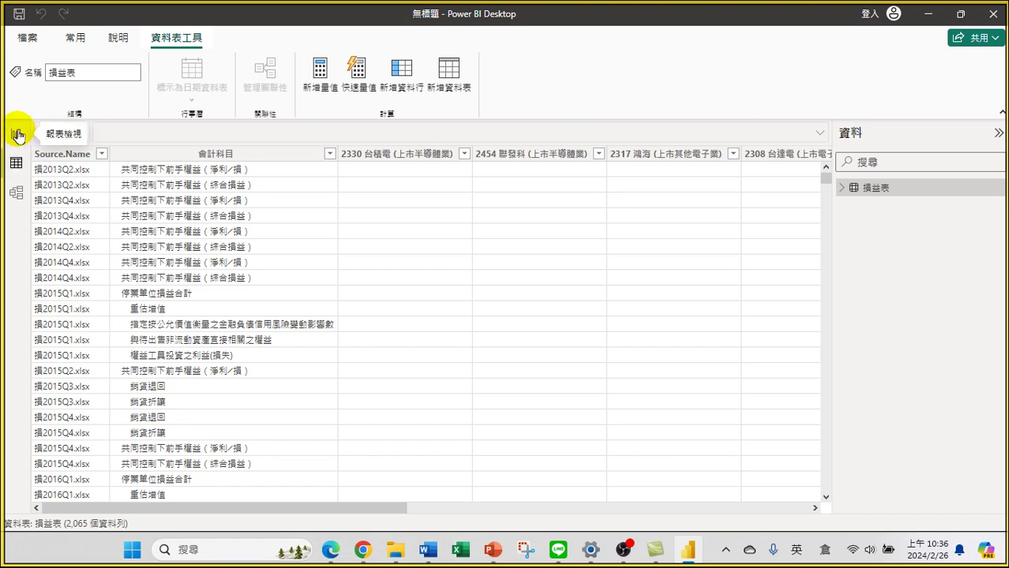
{"action": "left_click", "coordinate": [113, 158]}
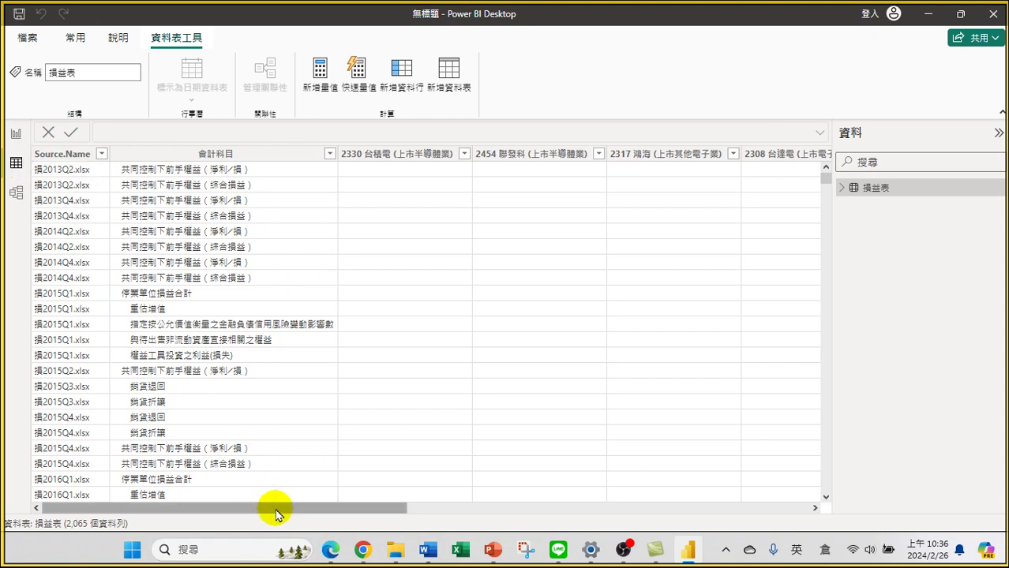
{"action": "left_click_drag", "start_coordinate": [277, 511], "coordinate": [242, 505]}
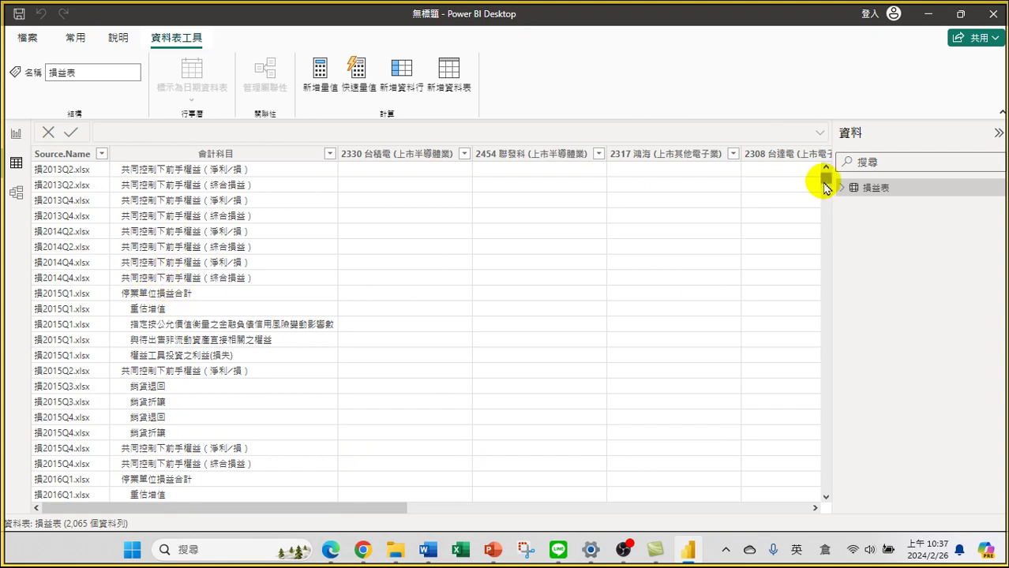
{"action": "left_click_drag", "start_coordinate": [825, 184], "coordinate": [827, 201]}
{"action": "left_click_drag", "start_coordinate": [826, 208], "coordinate": [829, 230]}
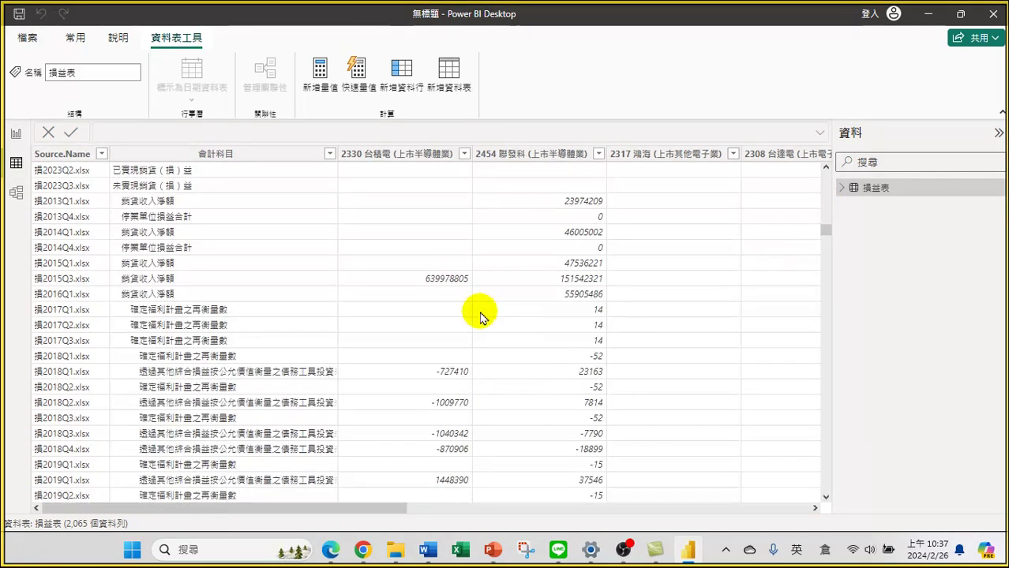
{"action": "left_click_drag", "start_coordinate": [367, 513], "coordinate": [286, 514]}
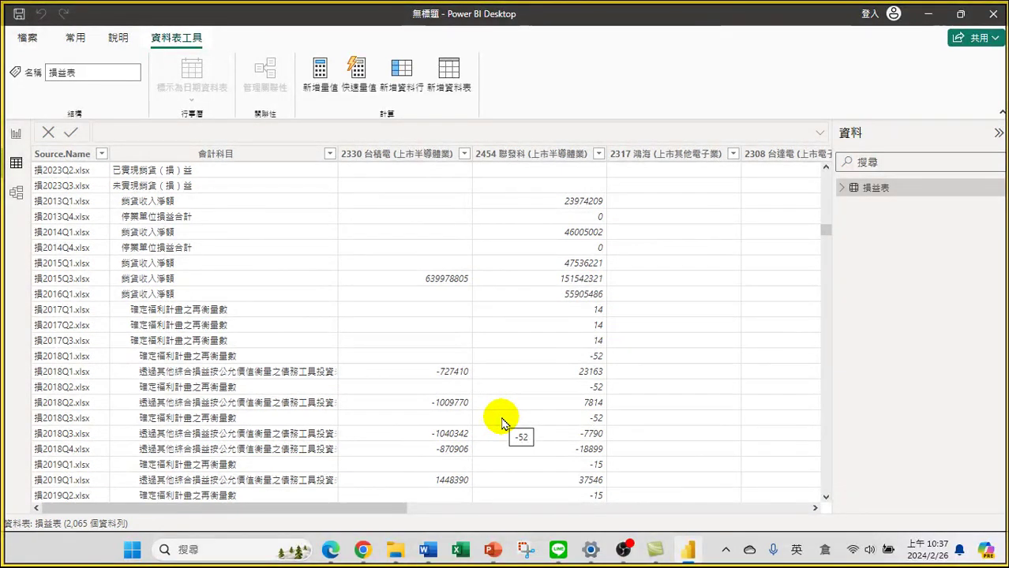
Return to the report view and open the 損益表 query in the Power Query Editor for transforming.
{"action": "left_click", "coordinate": [15, 132]}
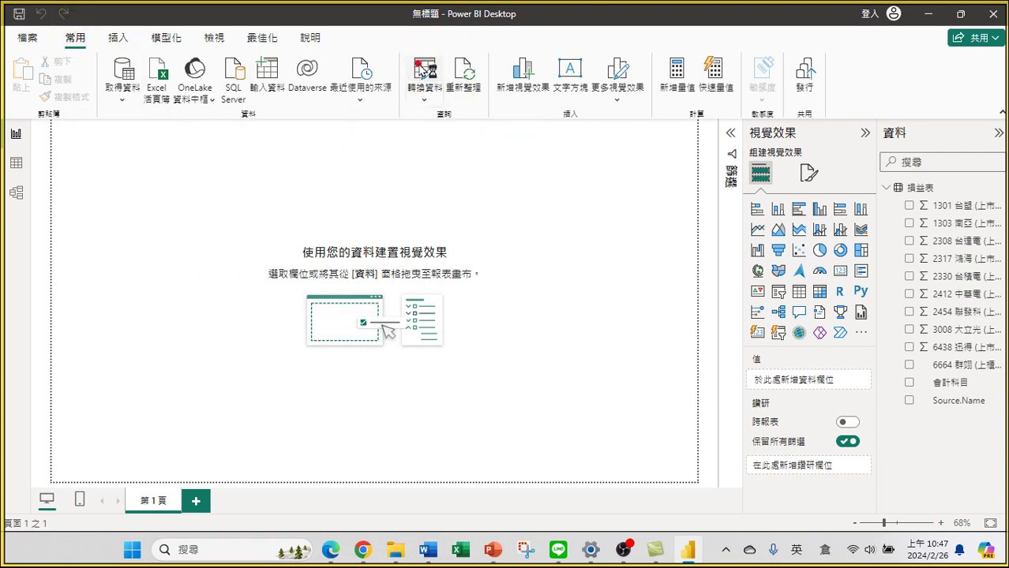
{"action": "left_click", "coordinate": [421, 70]}
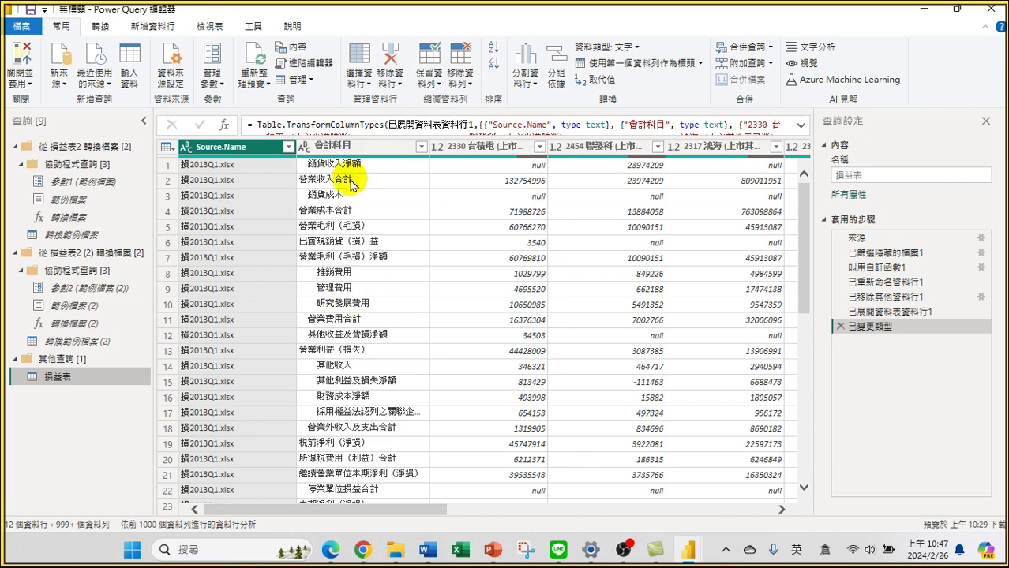
Replace every half-width space in the 會計科目 column with nothing.
{"action": "left_click", "coordinate": [344, 147]}
{"action": "left_click", "coordinate": [260, 146]}
{"action": "right_click", "coordinate": [341, 145]}
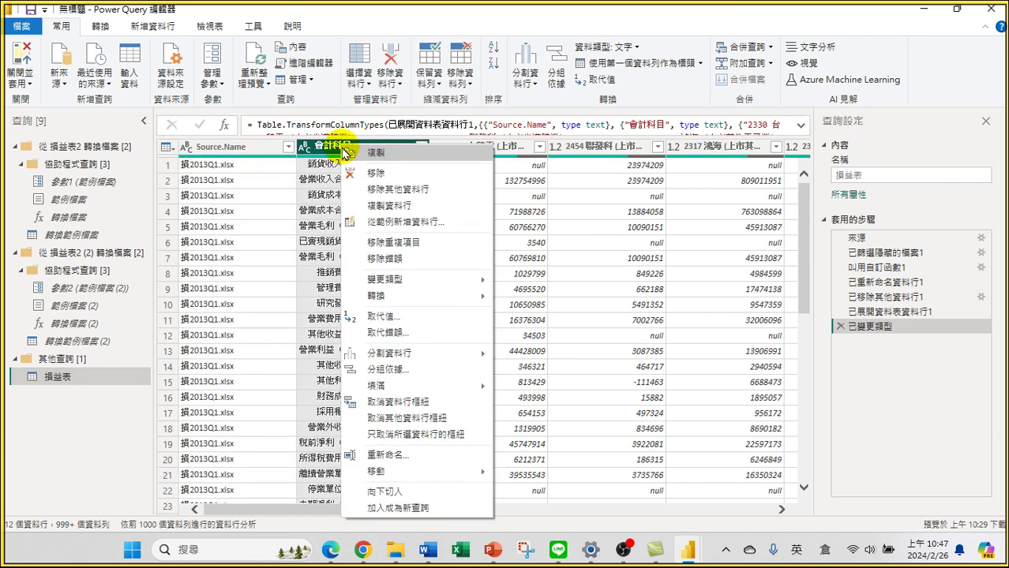
{"action": "left_click", "coordinate": [388, 319]}
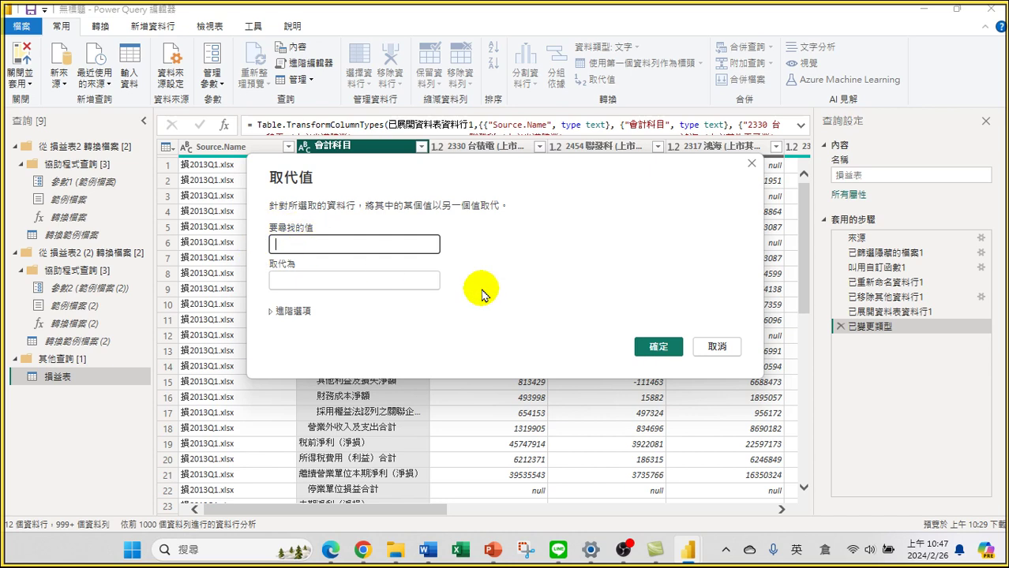
{"action": "left_click", "coordinate": [658, 347]}
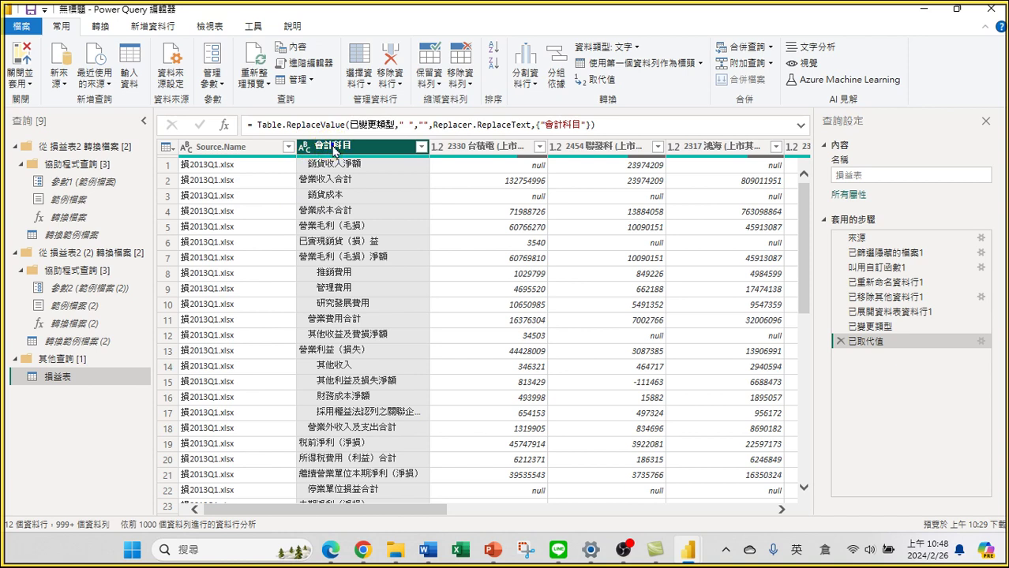
Replace the remaining full-width indent spaces in the 會計科目 column with an empty value.
{"action": "right_click", "coordinate": [331, 146]}
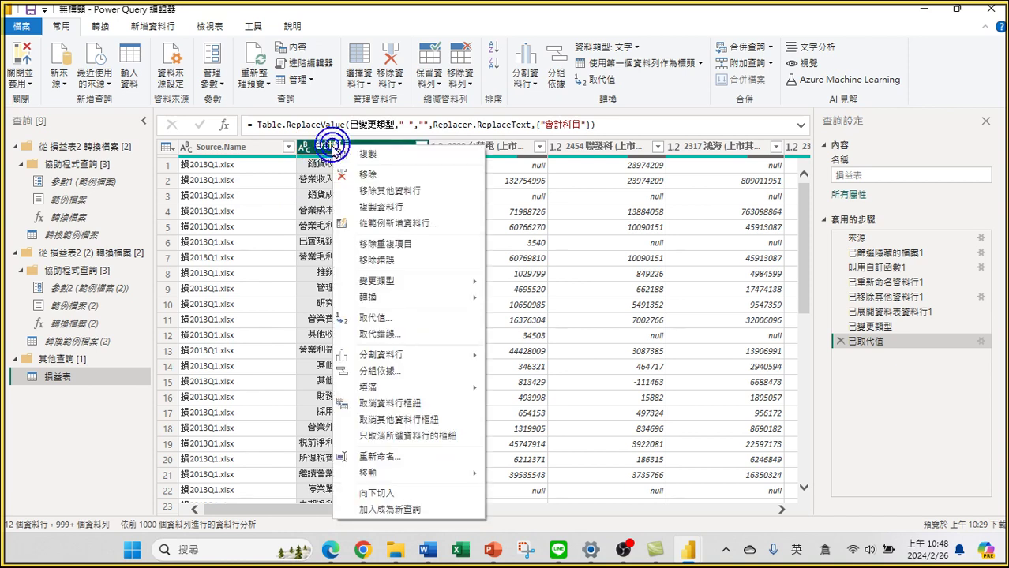
{"action": "left_click", "coordinate": [387, 324]}
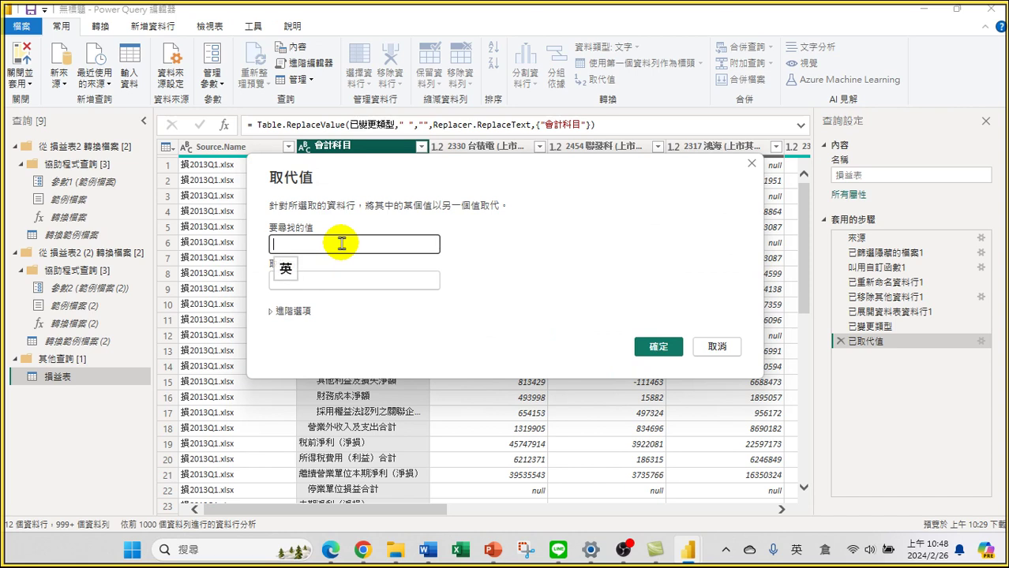
{"action": "double_click", "coordinate": [341, 243]}
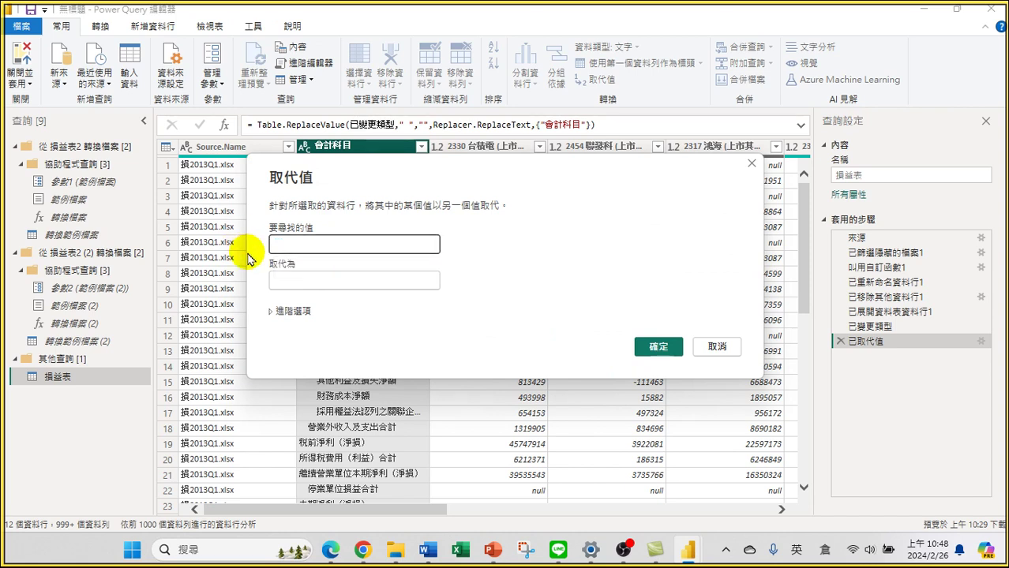
{"action": "left_click", "coordinate": [663, 347]}
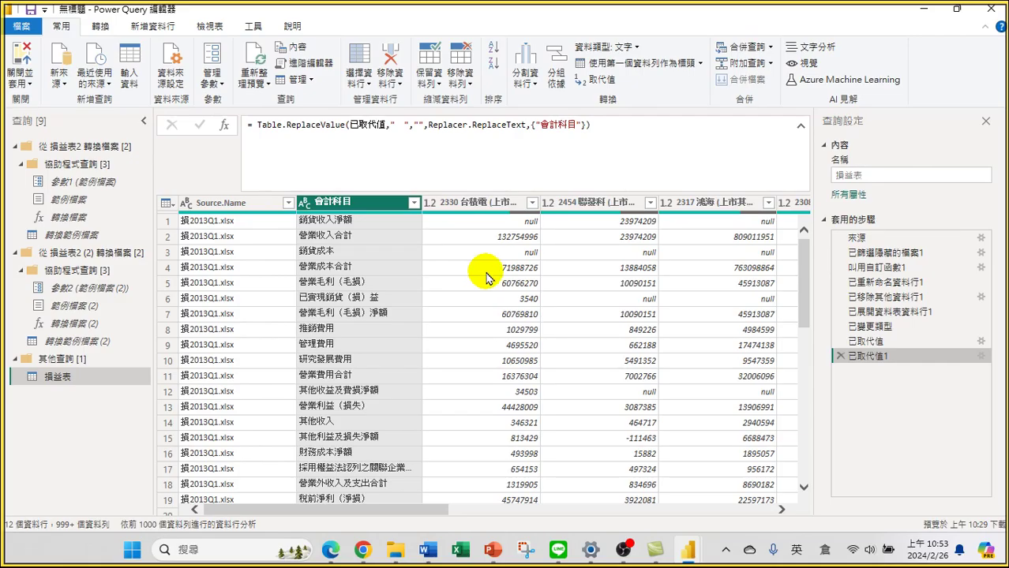
{"action": "left_click", "coordinate": [468, 203]}
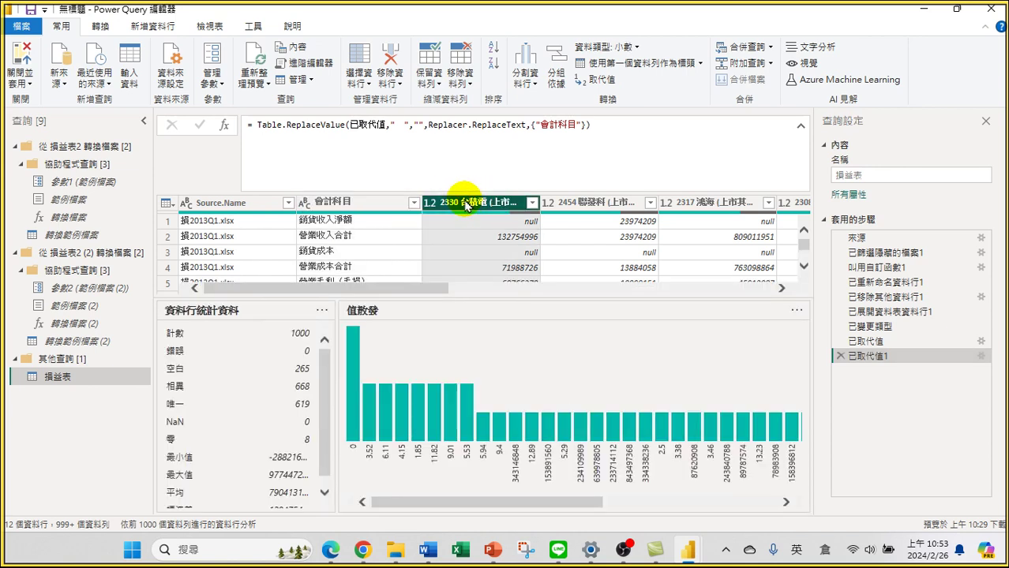
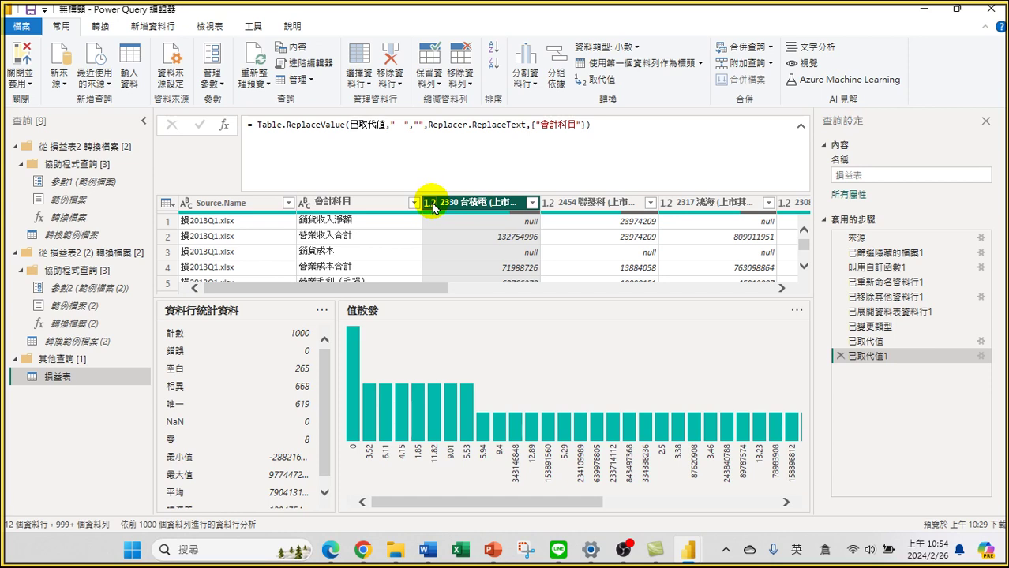
{"action": "left_click_drag", "start_coordinate": [404, 290], "coordinate": [743, 266]}
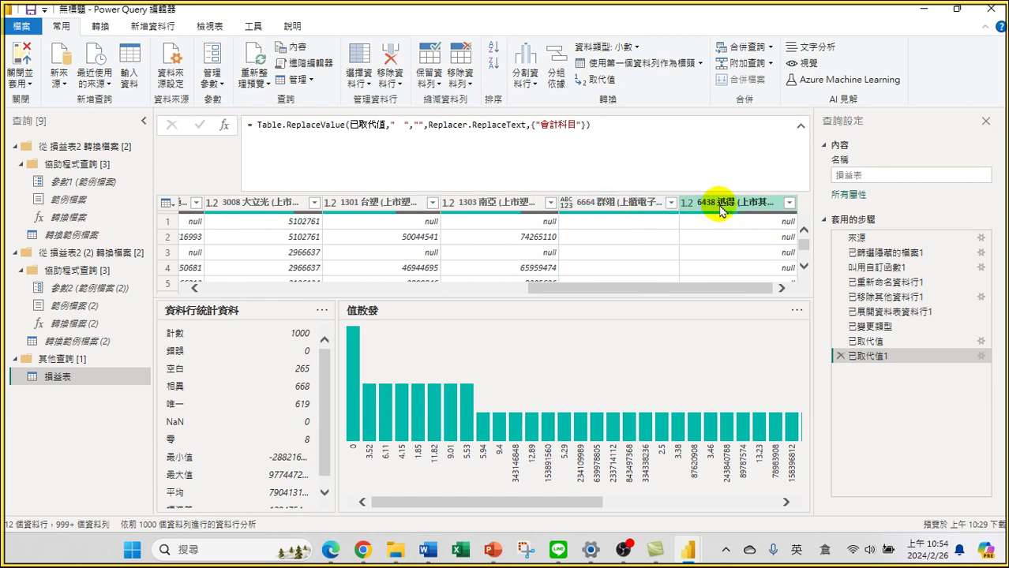
{"action": "mouse_move", "coordinate": [653, 218]}
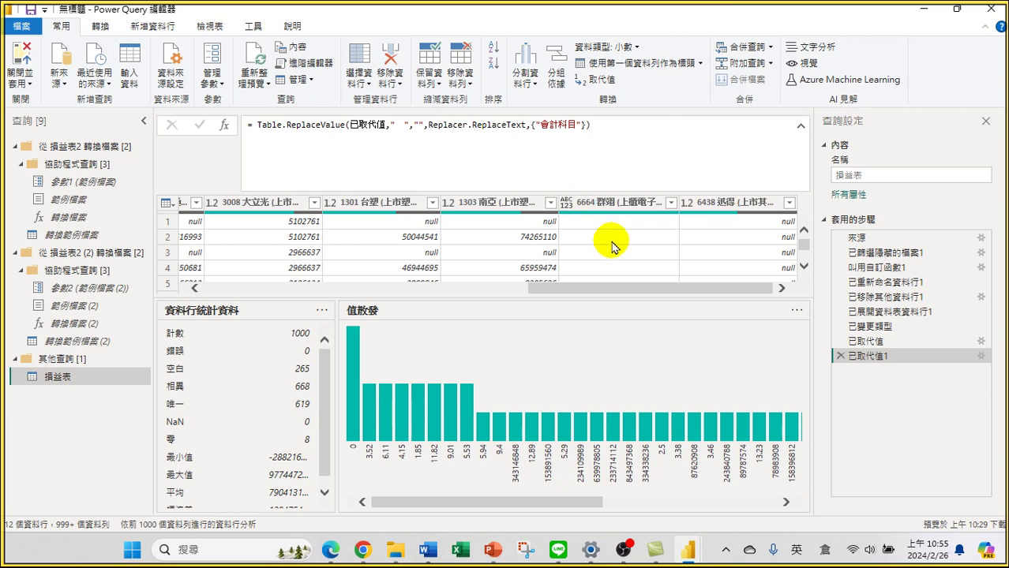
{"action": "left_click", "coordinate": [724, 202], "text": "shift"}
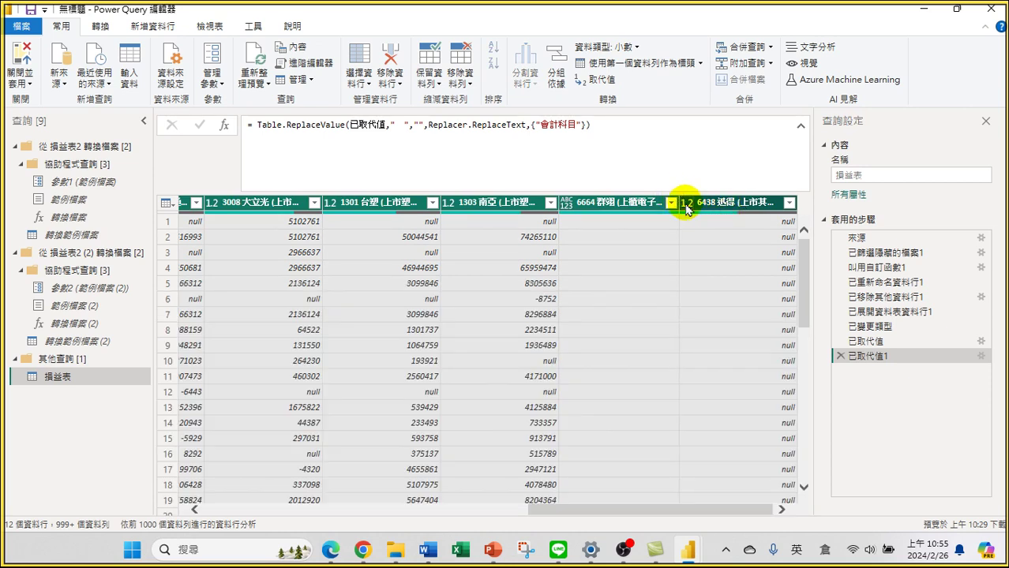
{"action": "left_click_drag", "start_coordinate": [597, 505], "coordinate": [292, 542]}
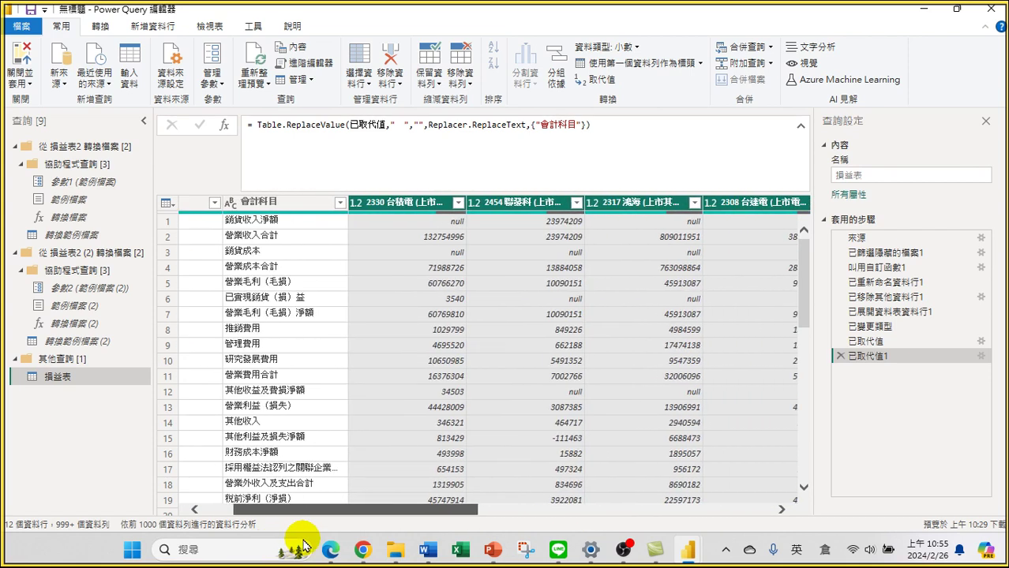
{"action": "left_click", "coordinate": [398, 205]}
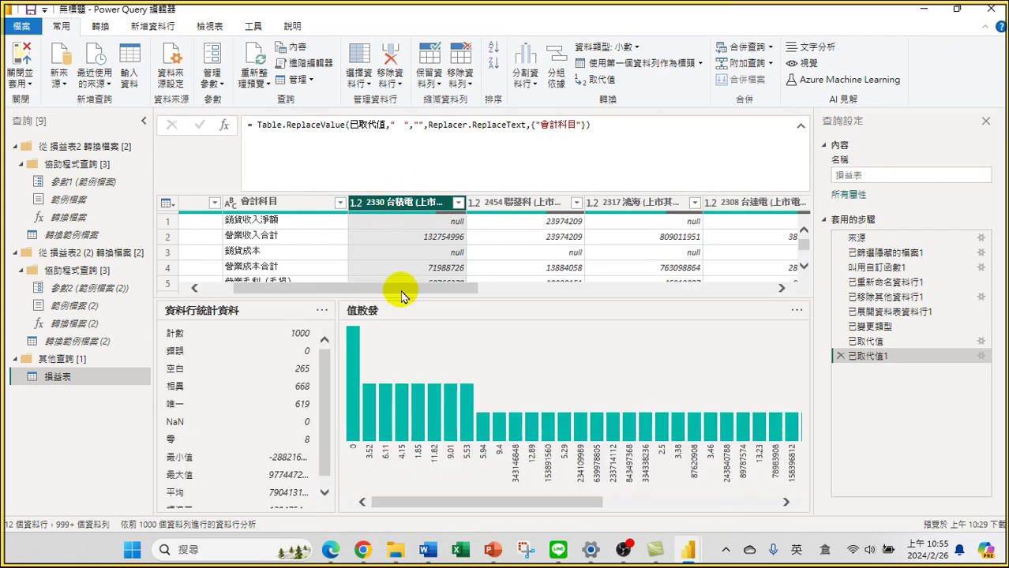
{"action": "left_click", "coordinate": [356, 204]}
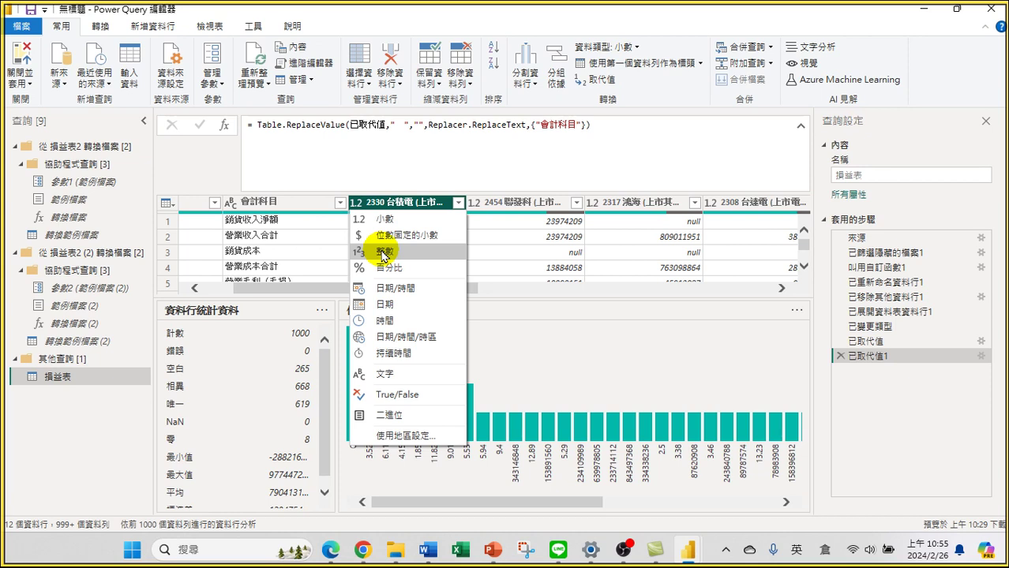
{"action": "left_click", "coordinate": [557, 248]}
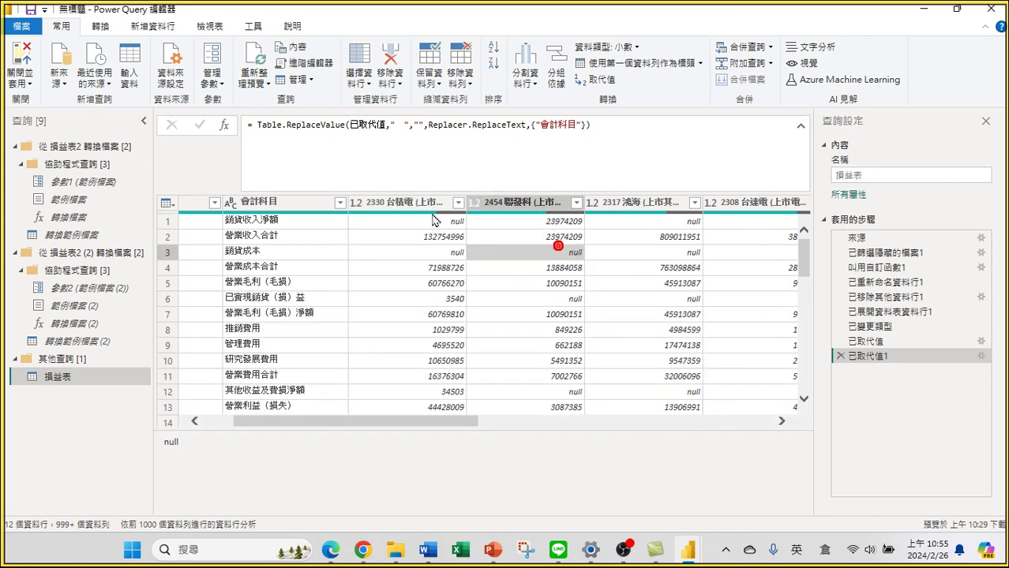
Change the data type of all company columns from 2330 台積電 through 6438 迅得 to whole number (整數).
{"action": "left_click", "coordinate": [374, 202]}
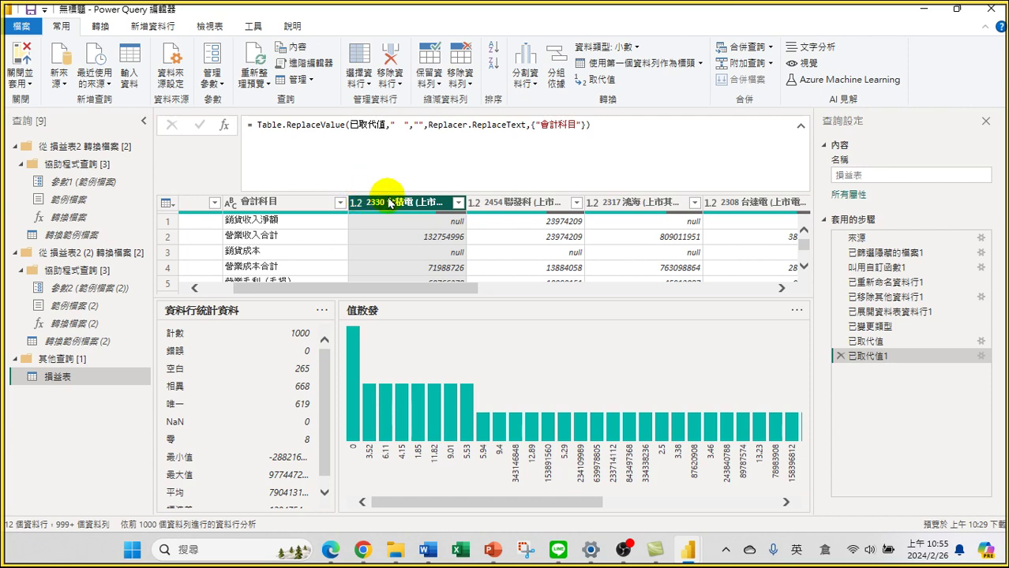
{"action": "left_click_drag", "start_coordinate": [396, 288], "coordinate": [776, 303]}
{"action": "left_click", "coordinate": [734, 203], "text": "shift"}
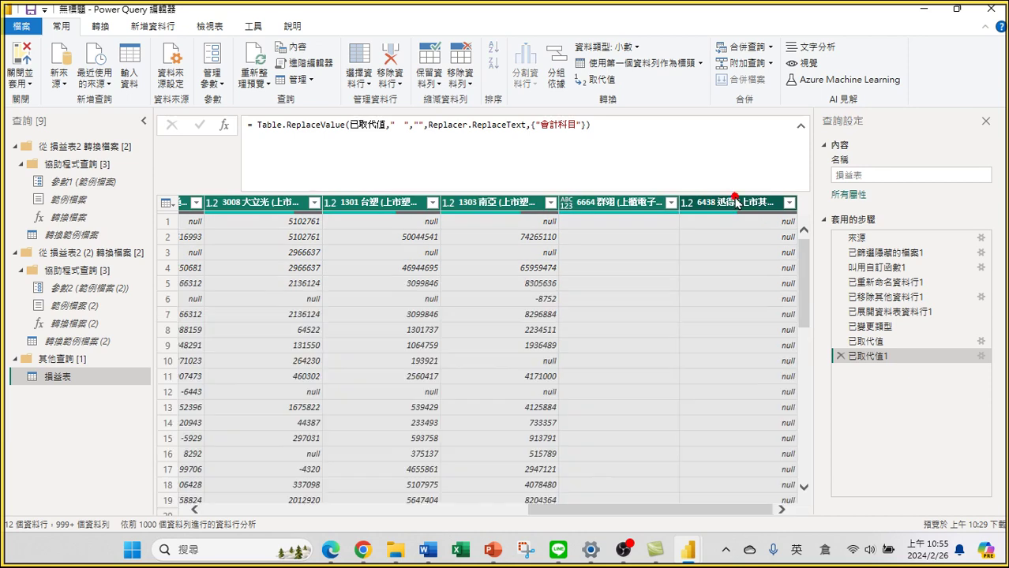
{"action": "left_click", "coordinate": [101, 28]}
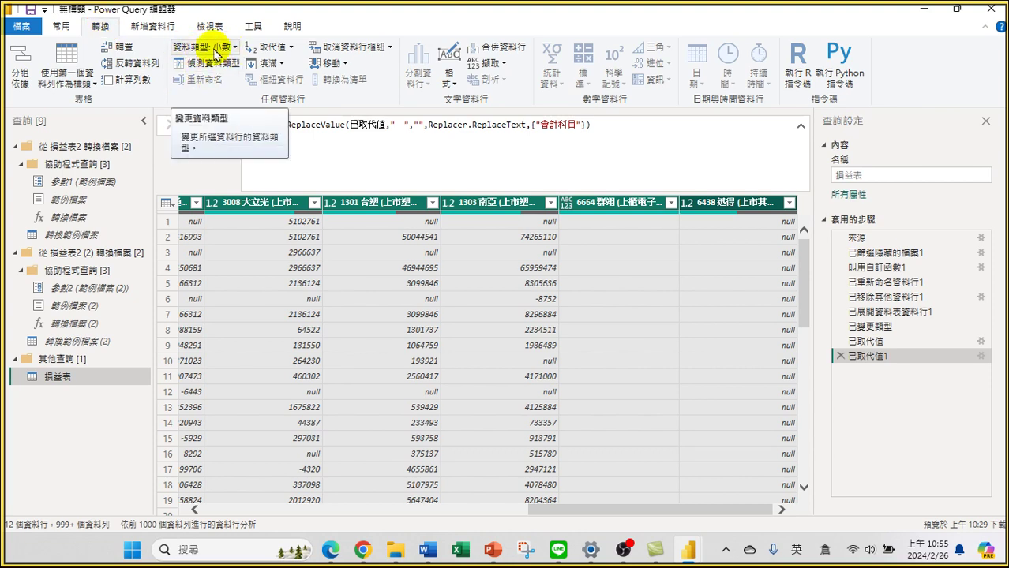
{"action": "left_click", "coordinate": [234, 48]}
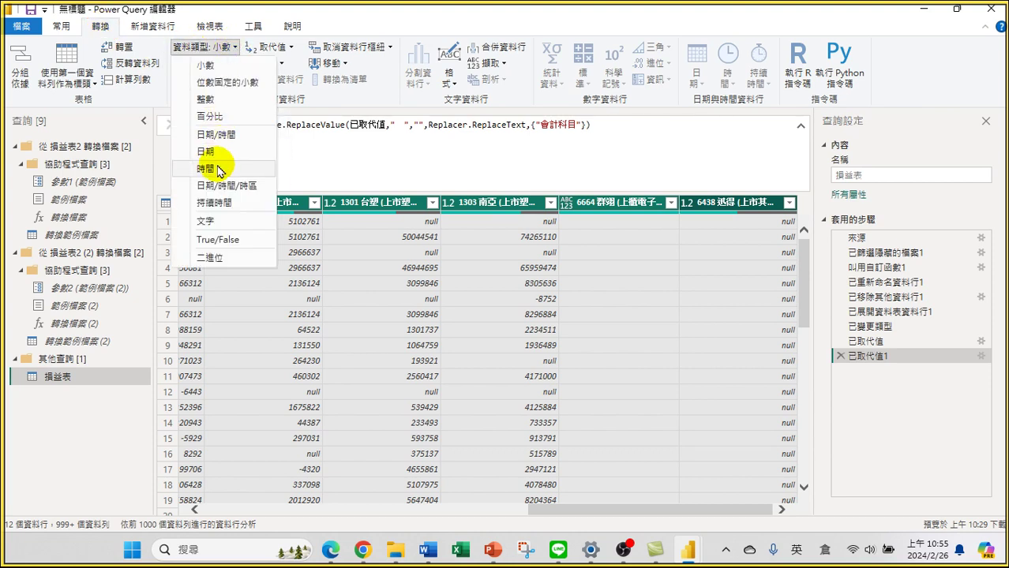
{"action": "left_click", "coordinate": [205, 100]}
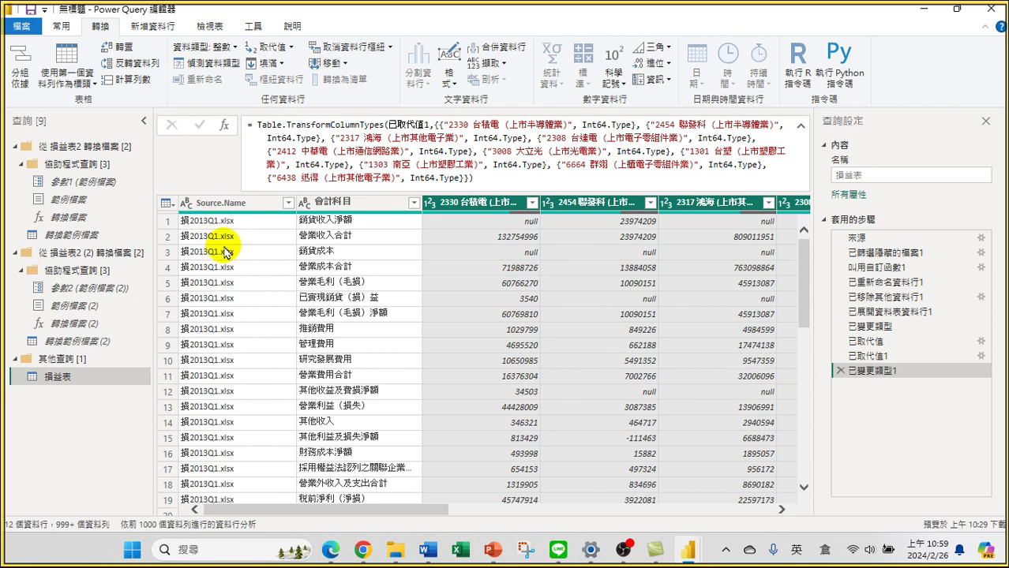
{"action": "scroll", "coordinate": [227, 426], "scroll_direction": "down", "scroll_amount": 2}
{"action": "left_click", "coordinate": [272, 203]}
{"action": "left_click", "coordinate": [288, 203]}
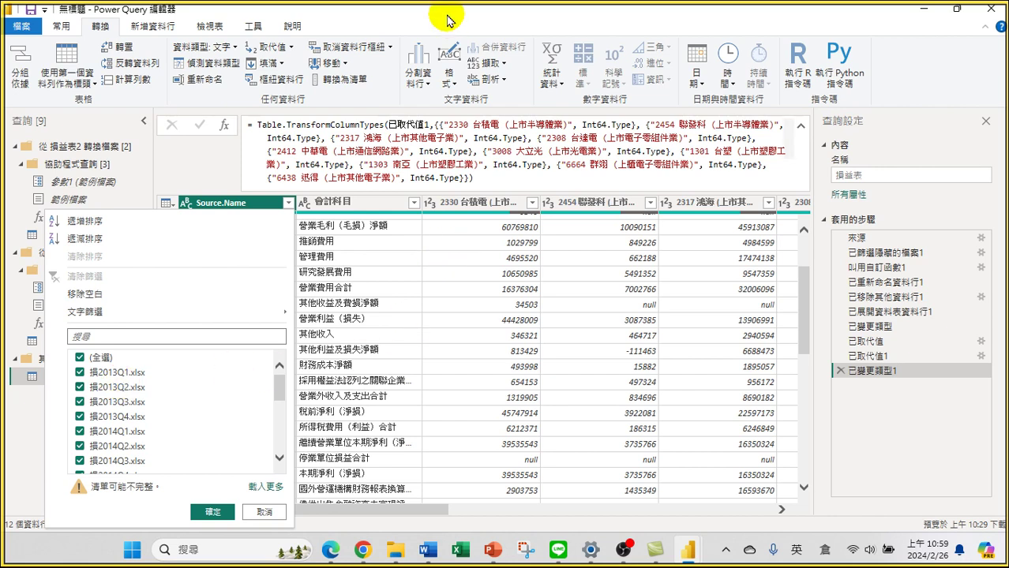
{"action": "left_click", "coordinate": [318, 259]}
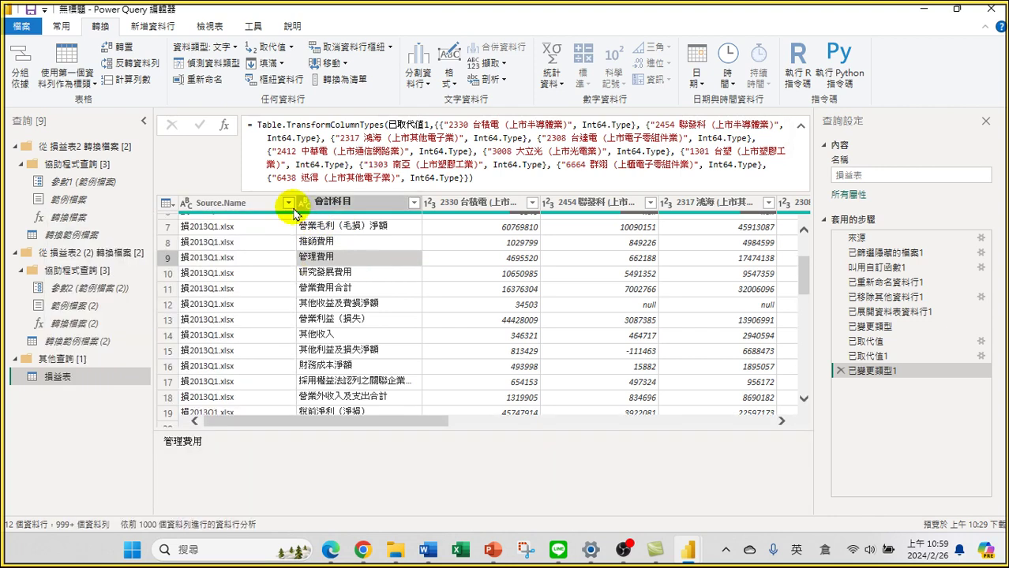
Duplicate the Source.Name column of the 損益表 query.
{"action": "left_click", "coordinate": [250, 207]}
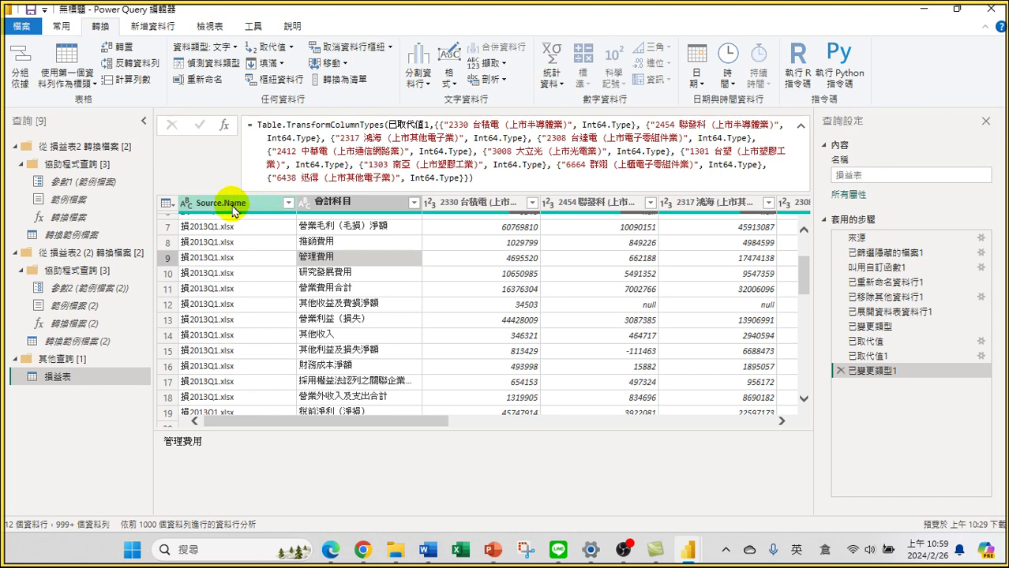
{"action": "right_click", "coordinate": [232, 212]}
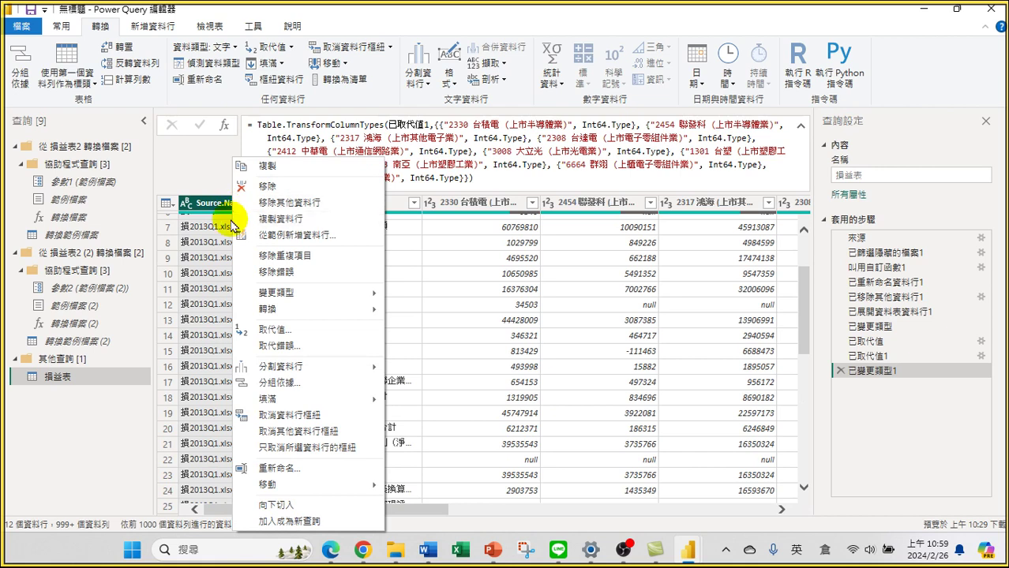
{"action": "left_click", "coordinate": [280, 219]}
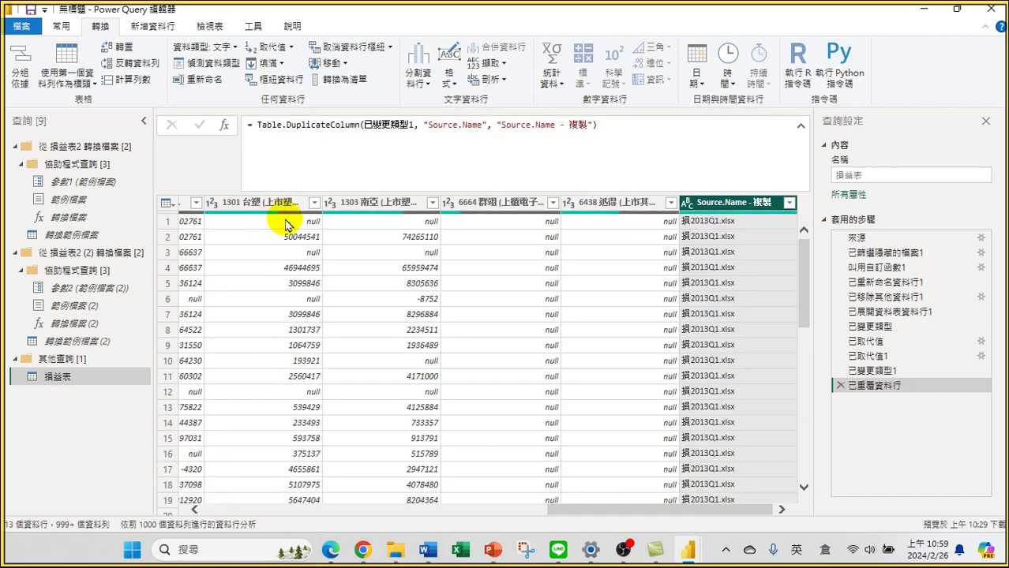
Replace 損 with an empty value in the duplicated Source.Name column.
{"action": "right_click", "coordinate": [720, 207]}
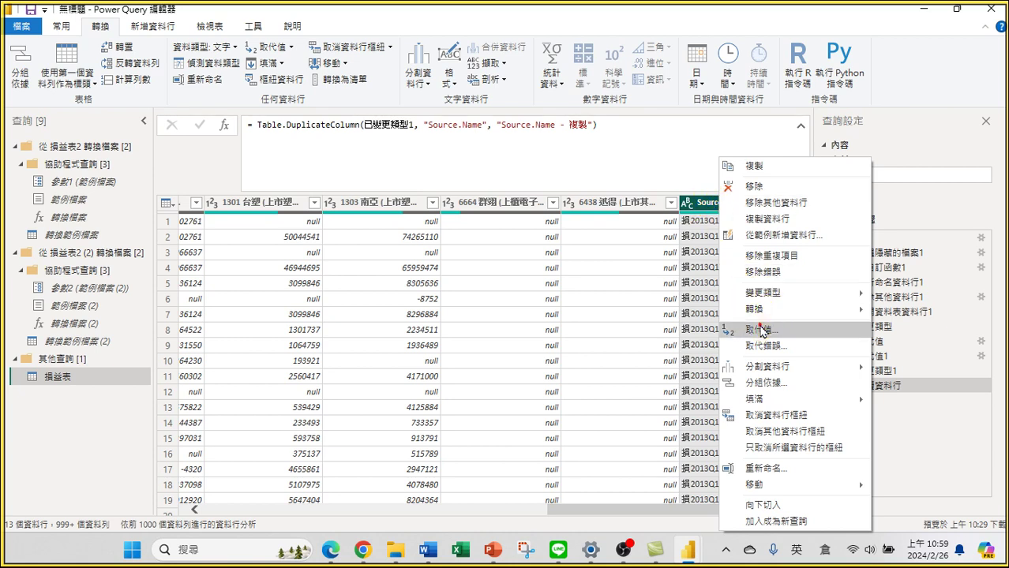
{"action": "left_click", "coordinate": [762, 332]}
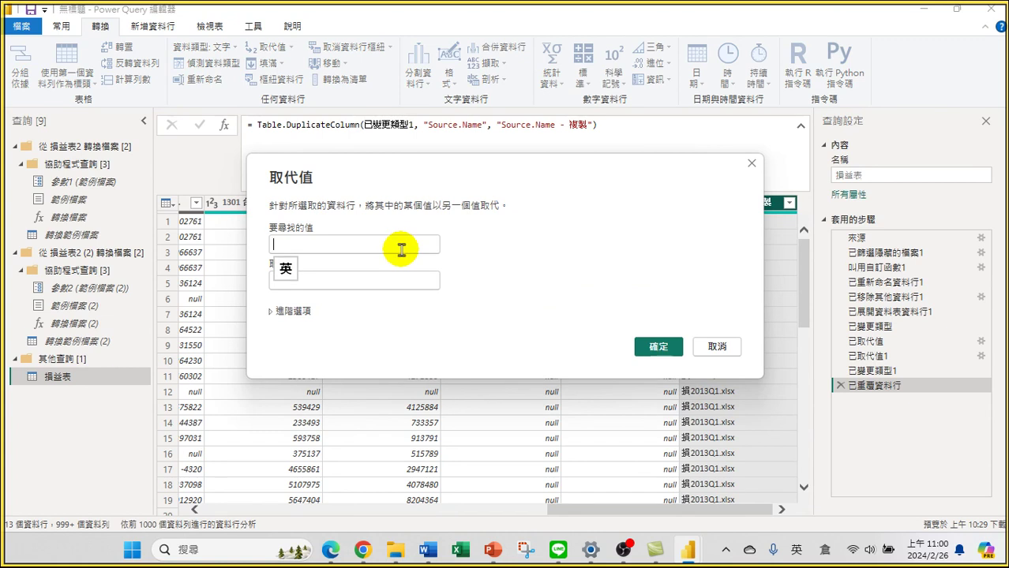
{"action": "type", "text": "qr"}
{"action": "key", "text": "shift"}
{"action": "type", "text": "q"}
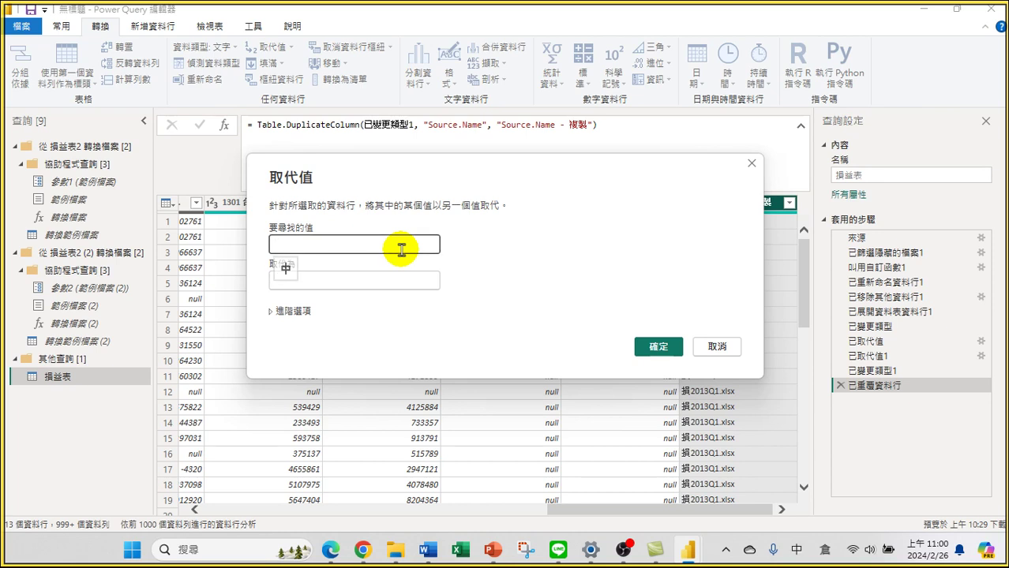
{"action": "type", "text": "c"}
{"action": "key", "text": "space"}
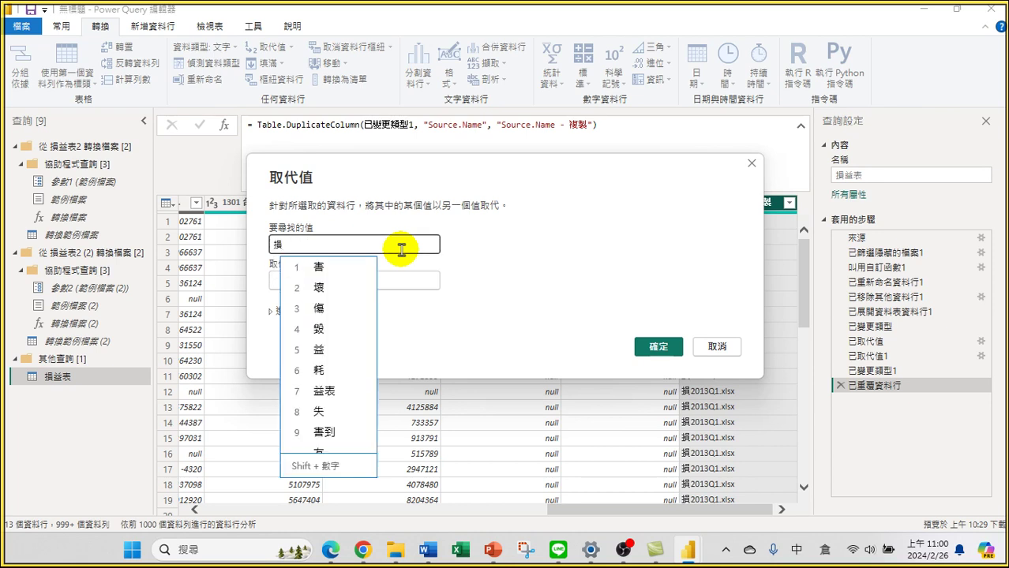
{"action": "key", "text": "shift"}
{"action": "left_click", "coordinate": [383, 282]}
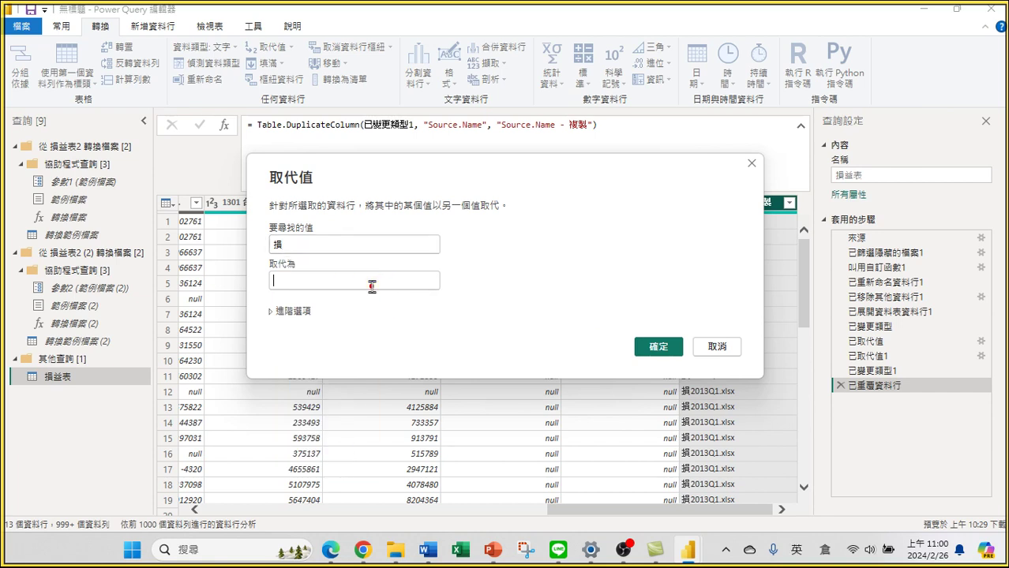
{"action": "left_click", "coordinate": [661, 347]}
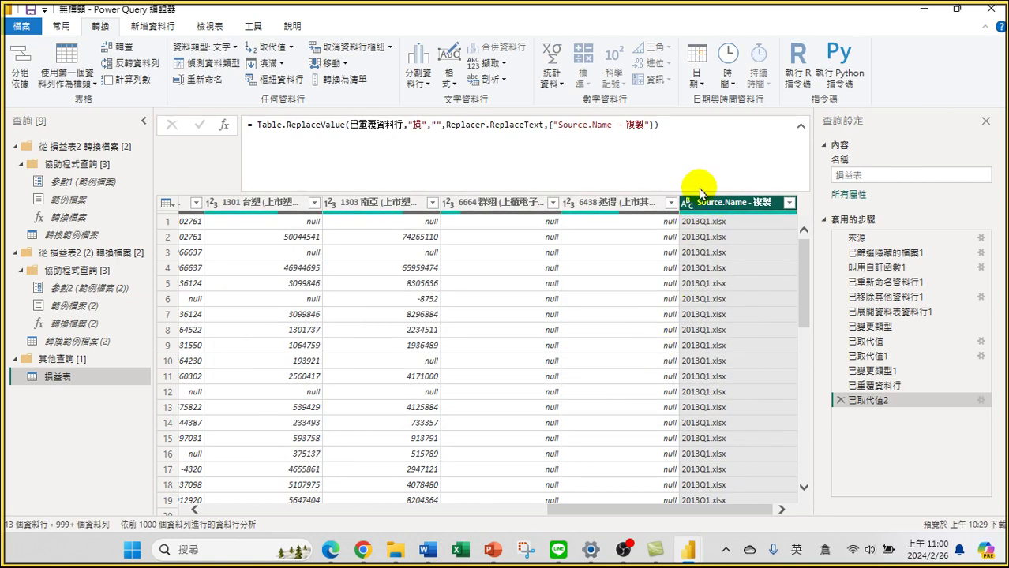
Replace Q1 with /3/31 in the duplicated Source.Name column.
{"action": "right_click", "coordinate": [714, 204]}
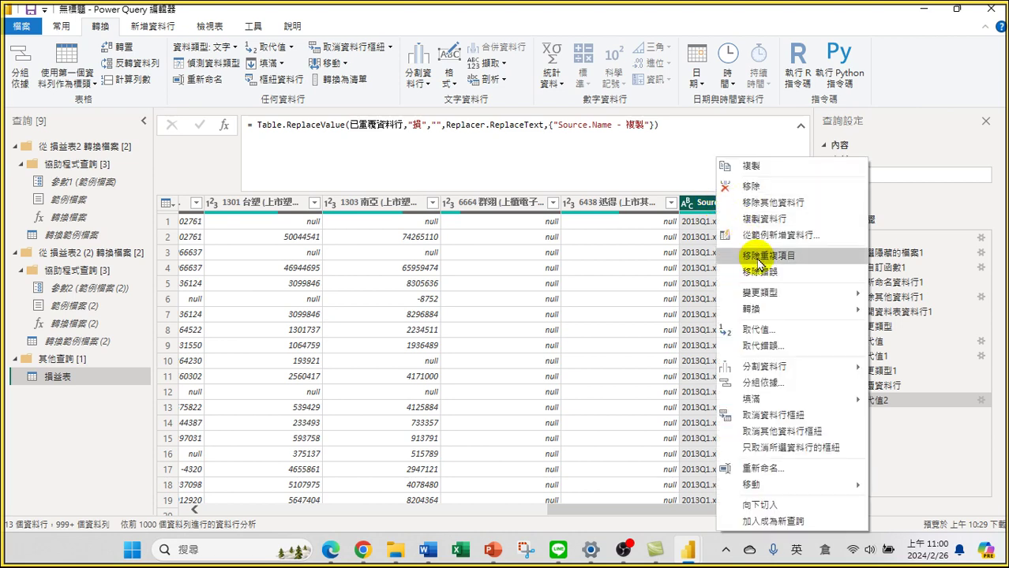
{"action": "left_click", "coordinate": [759, 332]}
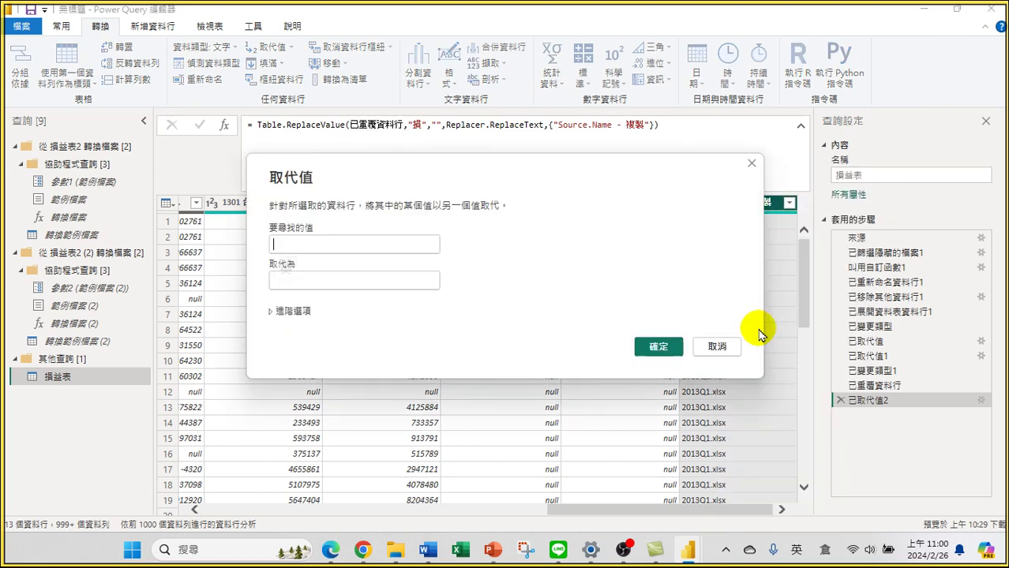
{"action": "left_click", "coordinate": [335, 243]}
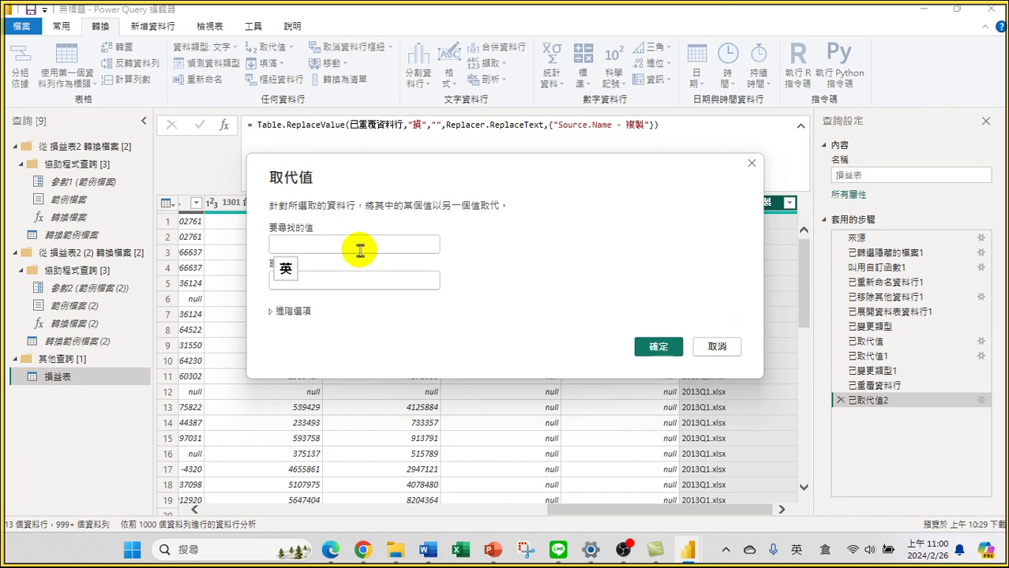
{"action": "type", "text": "Q1"}
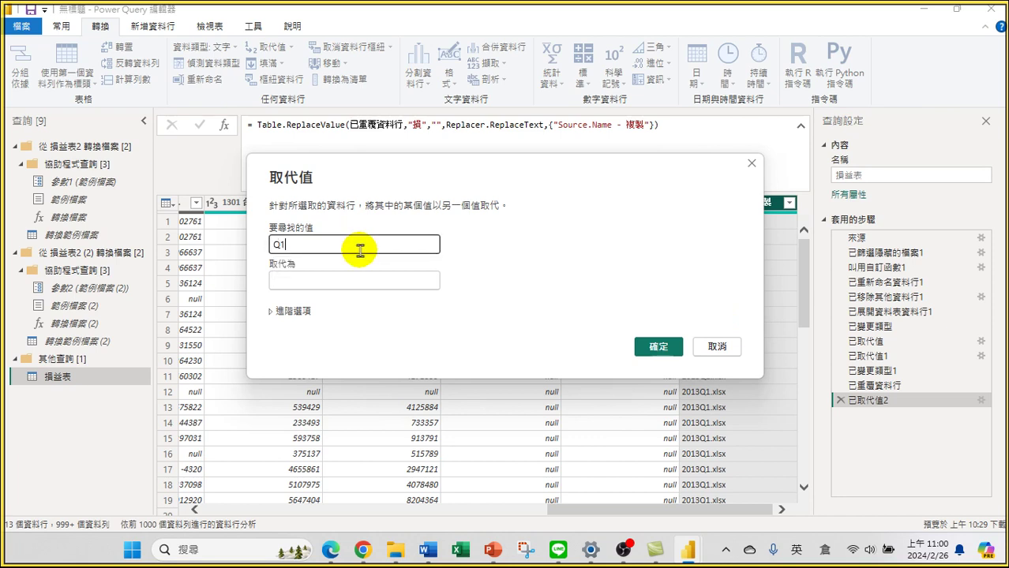
{"action": "left_click", "coordinate": [331, 282]}
{"action": "type", "text": "/3/31"}
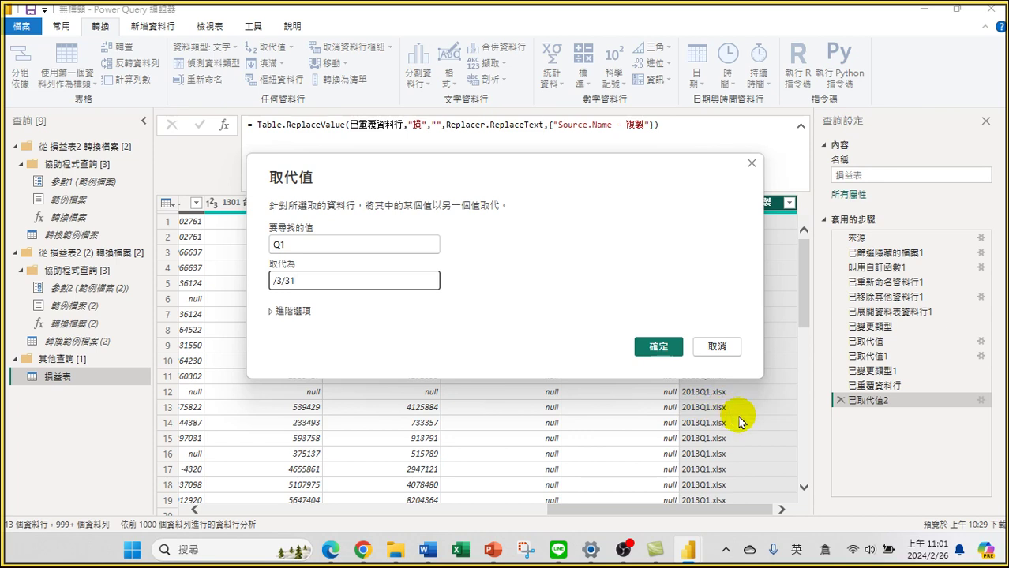
{"action": "left_click", "coordinate": [660, 348]}
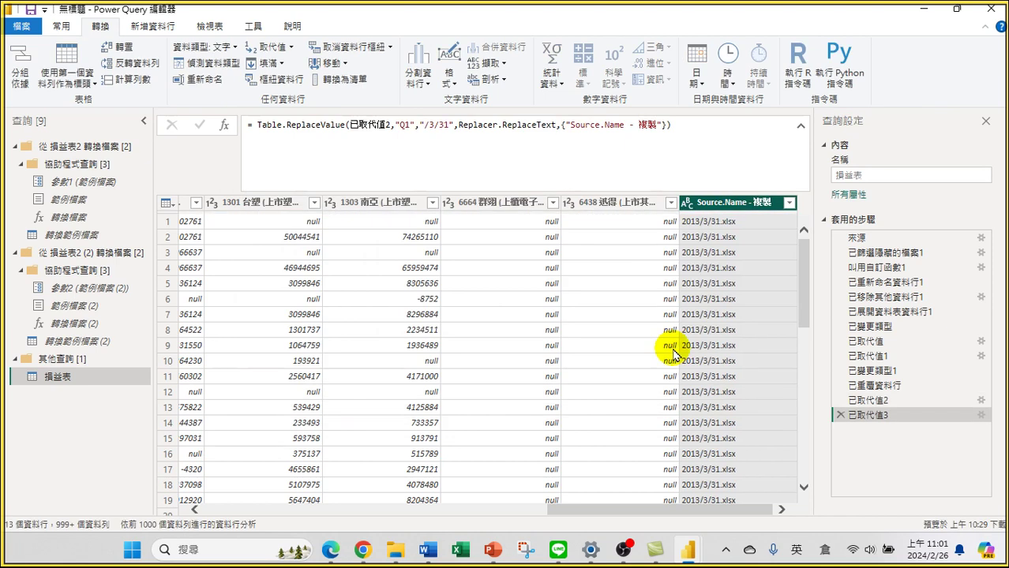
Replace Q2 with /6/30 in the duplicated Source.Name column.
{"action": "right_click", "coordinate": [727, 203]}
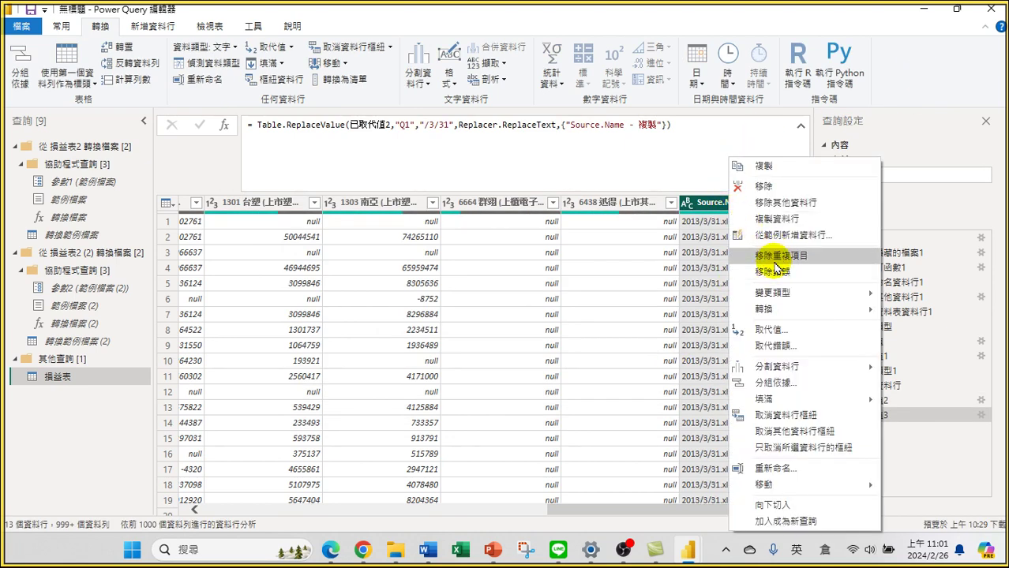
{"action": "left_click", "coordinate": [764, 335]}
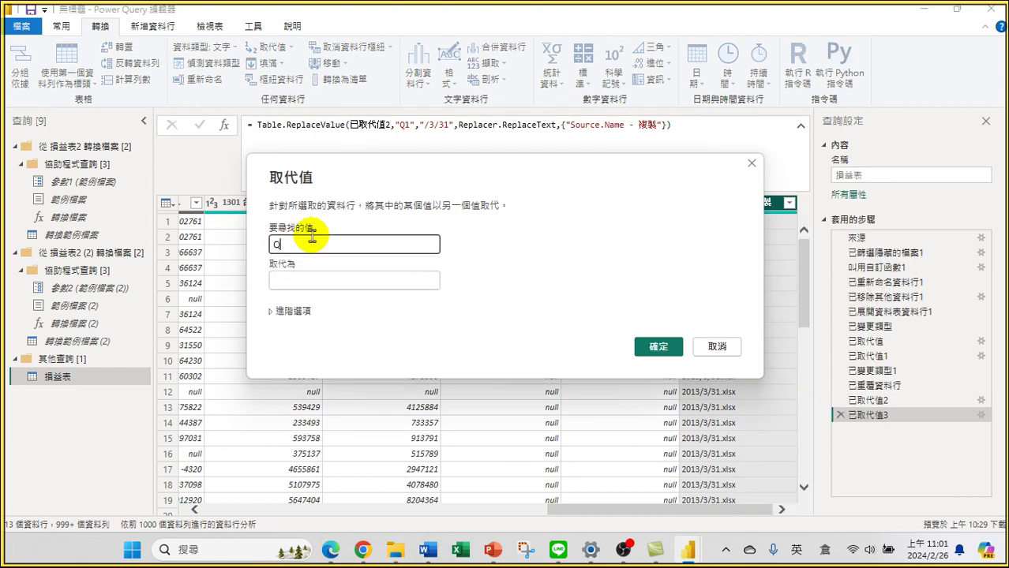
{"action": "key", "text": "Tab"}
{"action": "type", "text": "/"}
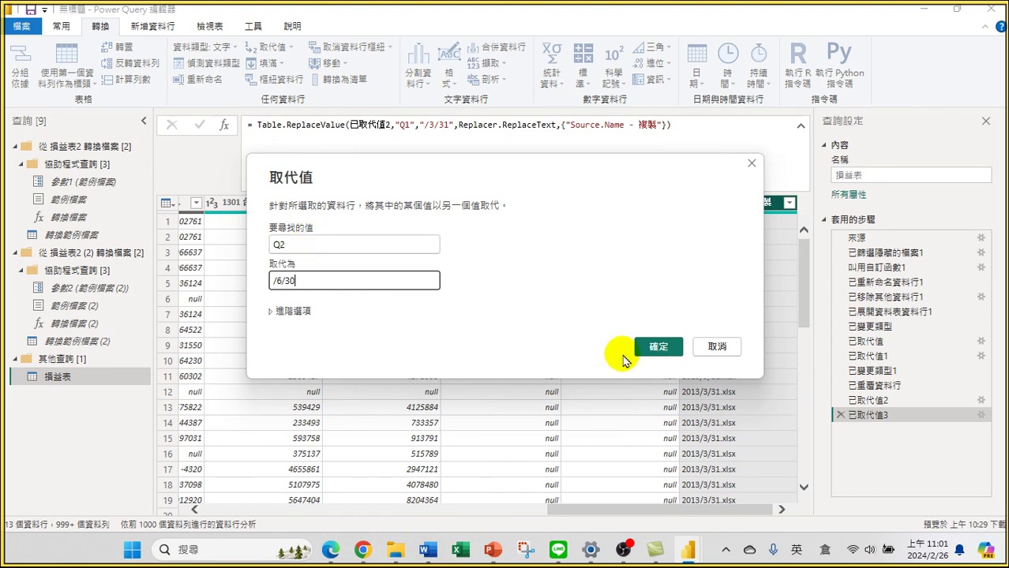
{"action": "left_click", "coordinate": [658, 347]}
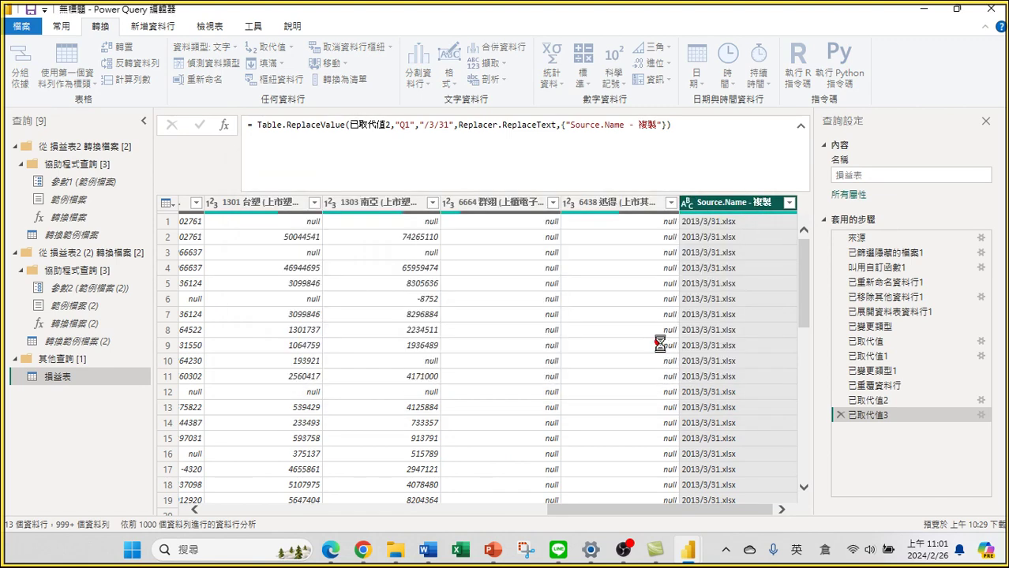
Replace Q3 with /9/30 in the duplicated Source.Name column.
{"action": "right_click", "coordinate": [718, 206]}
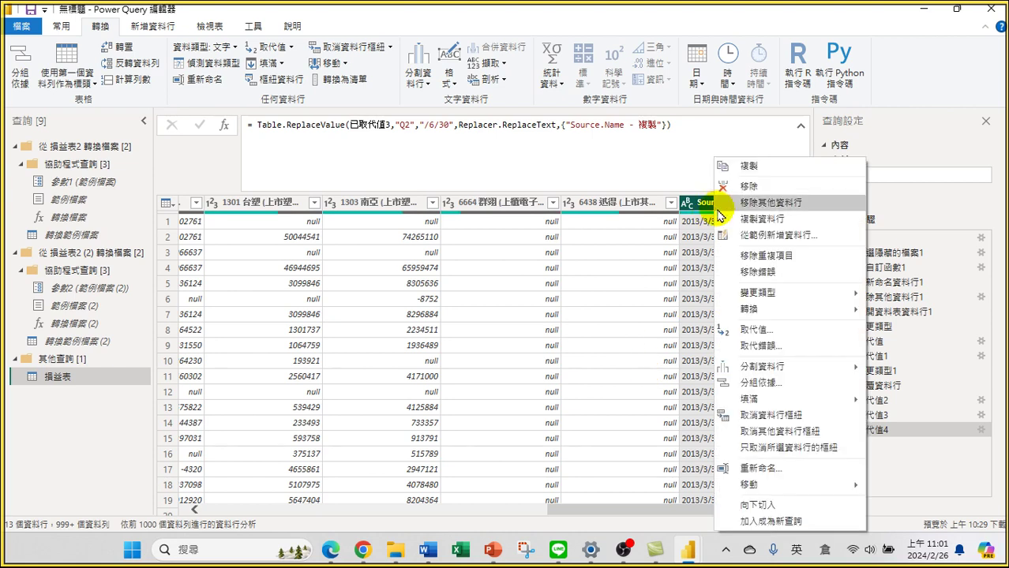
{"action": "left_click", "coordinate": [754, 329]}
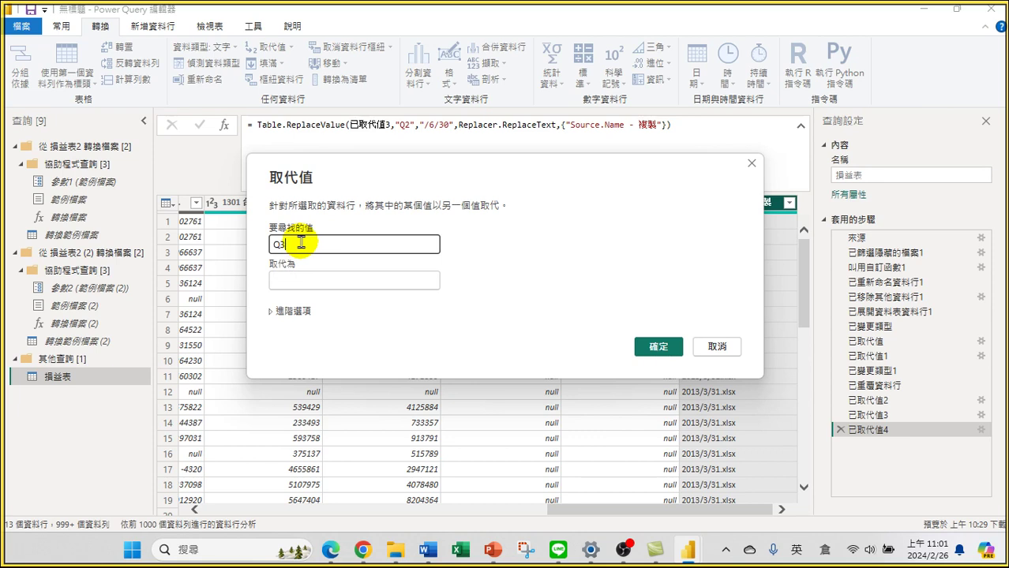
{"action": "key", "text": "Tab"}
{"action": "type", "text": "/"}
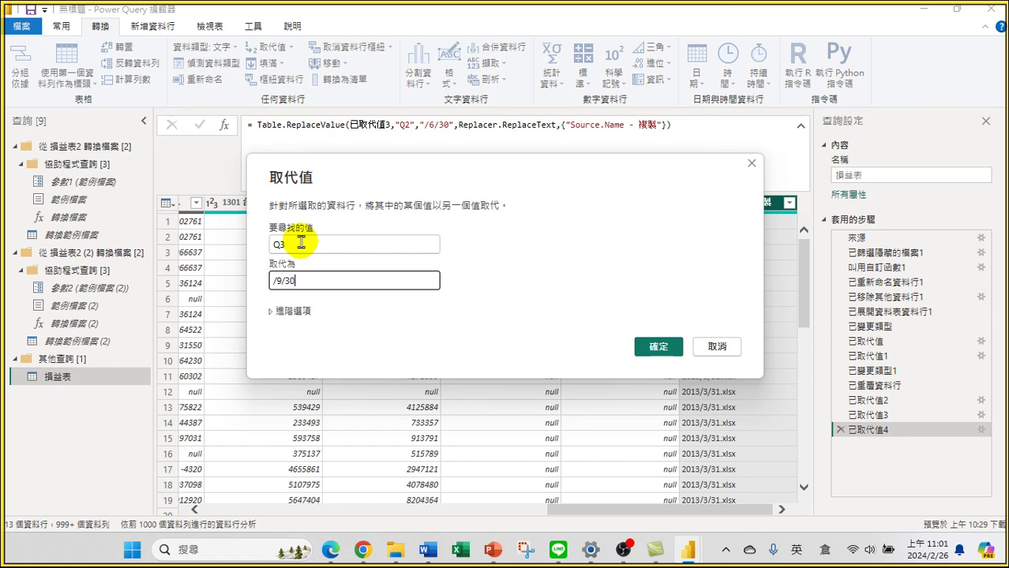
{"action": "left_click", "coordinate": [658, 347]}
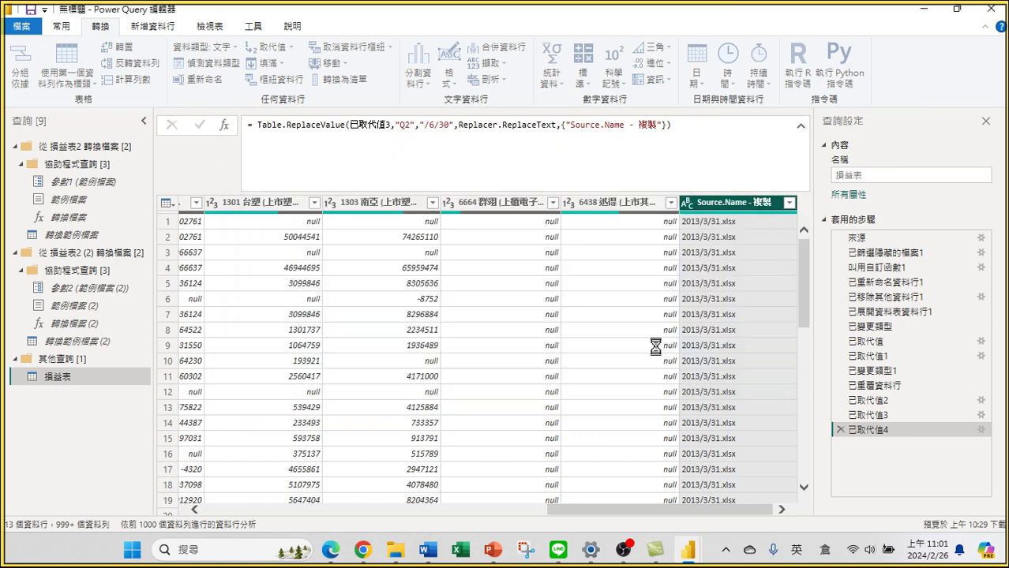
Replace Q4 with /12/31 in the duplicated Source.Name column.
{"action": "right_click", "coordinate": [707, 204]}
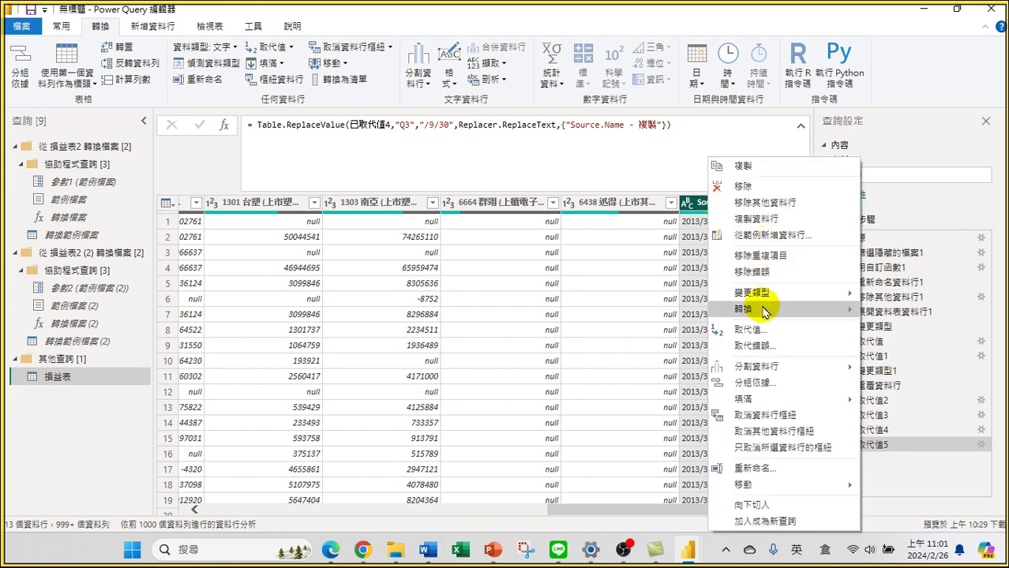
{"action": "left_click", "coordinate": [756, 332]}
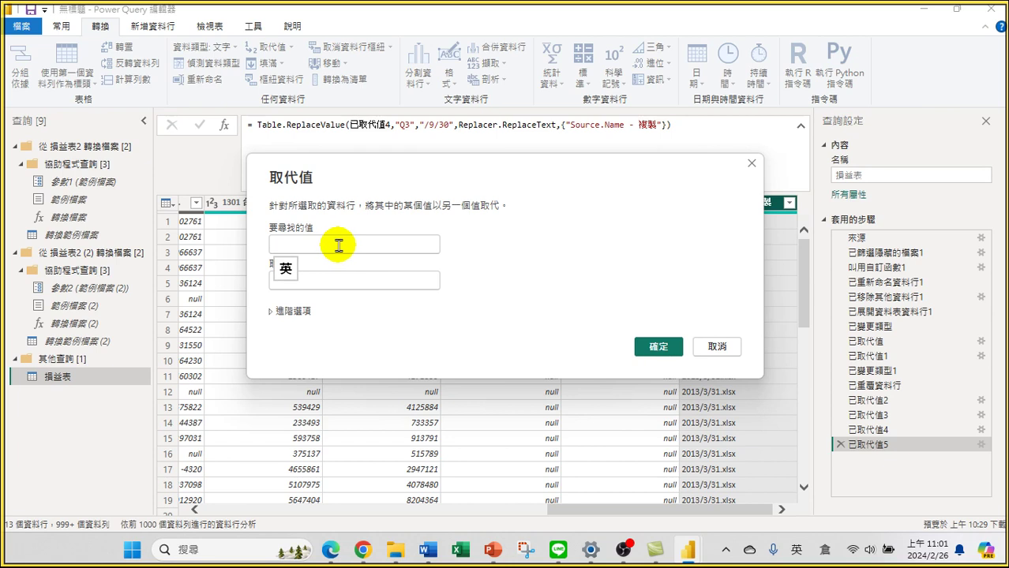
{"action": "type", "text": "Q4"}
{"action": "key", "text": "Tab"}
{"action": "type", "text": "/"}
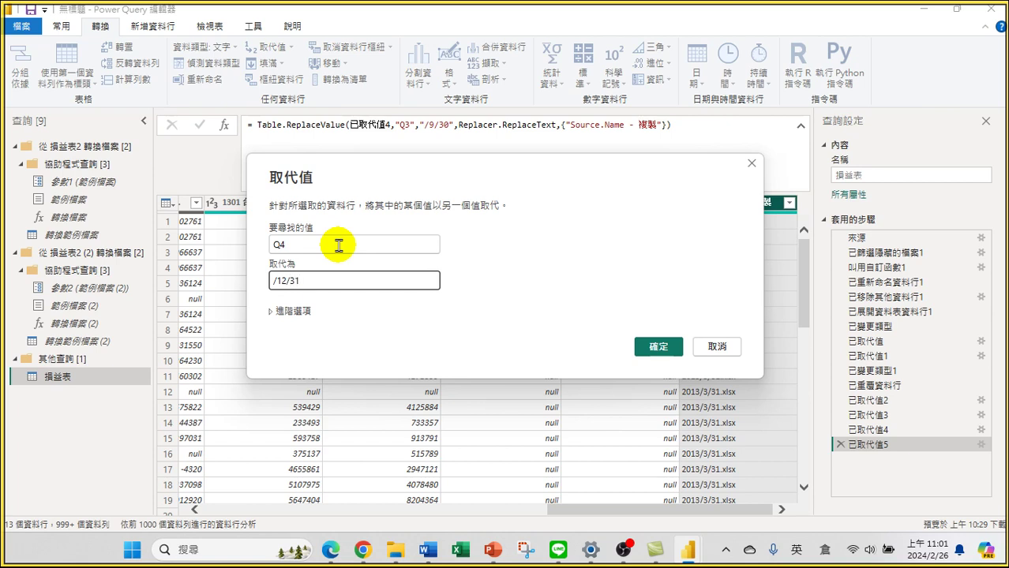
{"action": "left_click", "coordinate": [657, 340]}
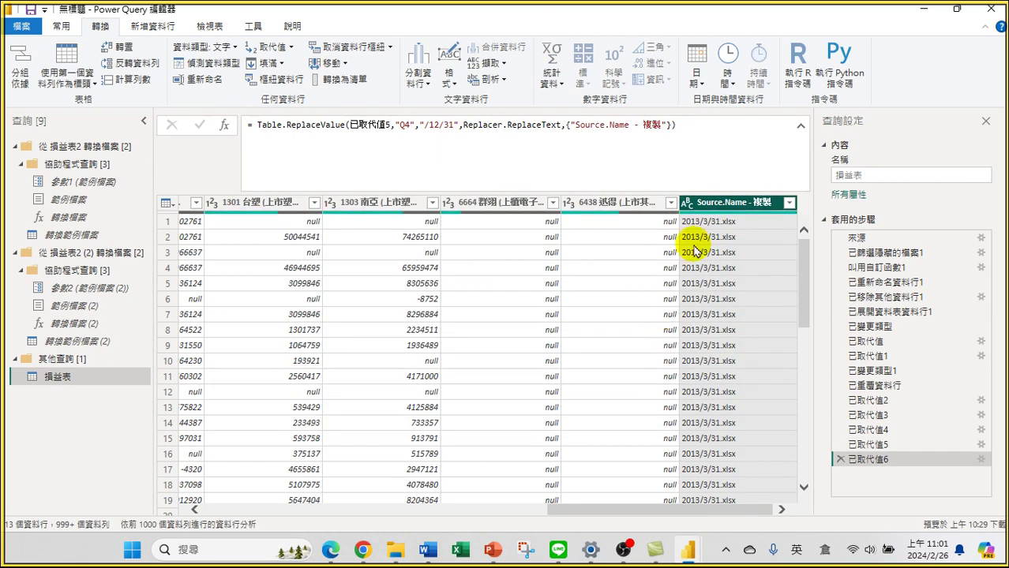
Replace .xlsx with an empty value in the duplicated Source.Name column and change its data type to date (日期).
{"action": "right_click", "coordinate": [725, 204]}
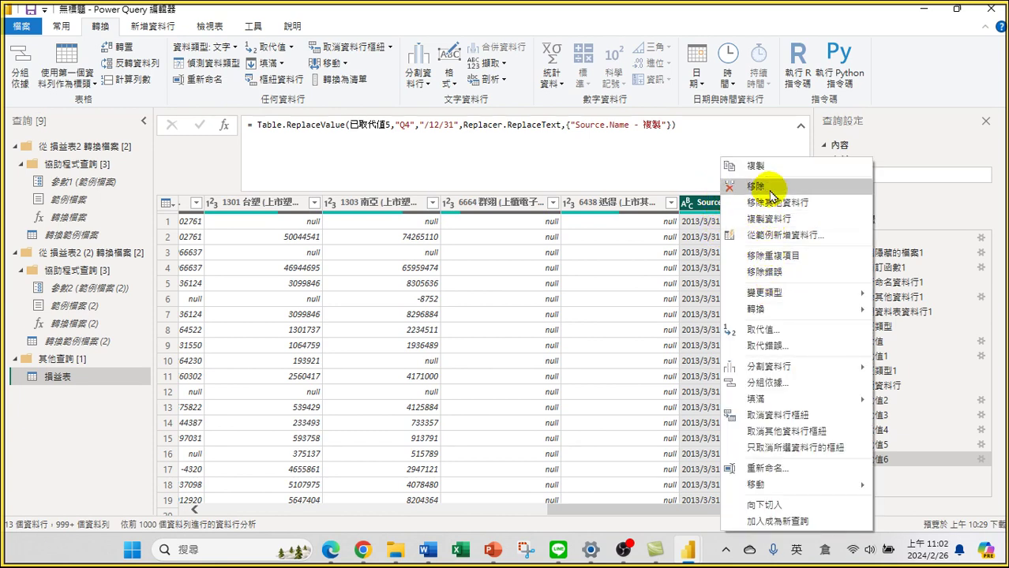
{"action": "left_click", "coordinate": [763, 329]}
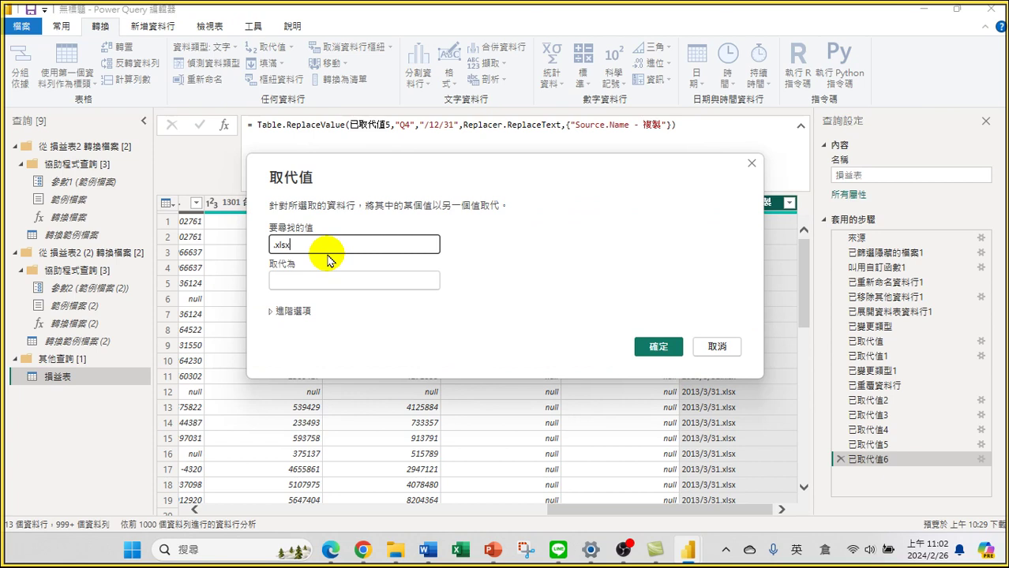
{"action": "left_click", "coordinate": [657, 347]}
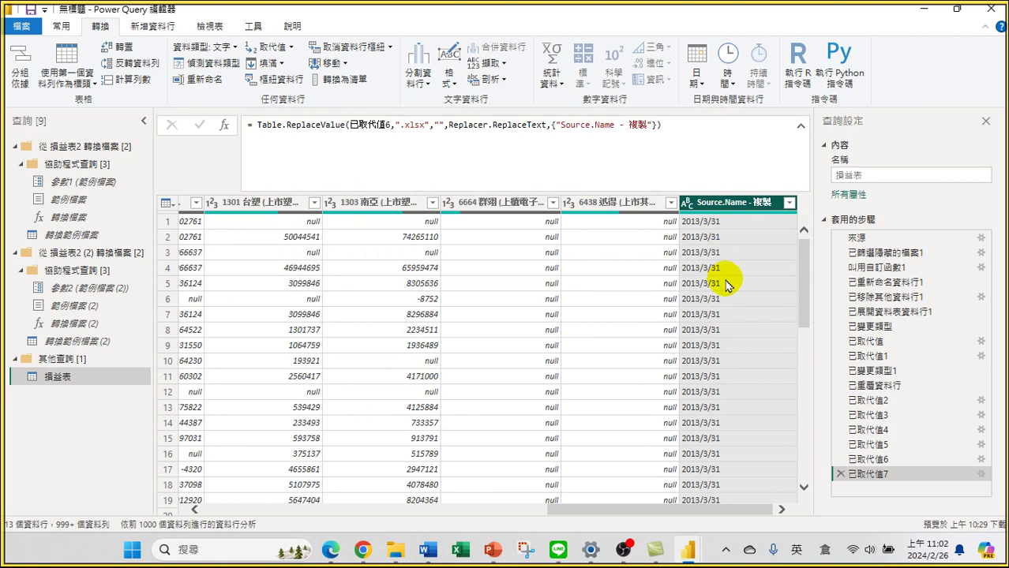
{"action": "left_click", "coordinate": [686, 203]}
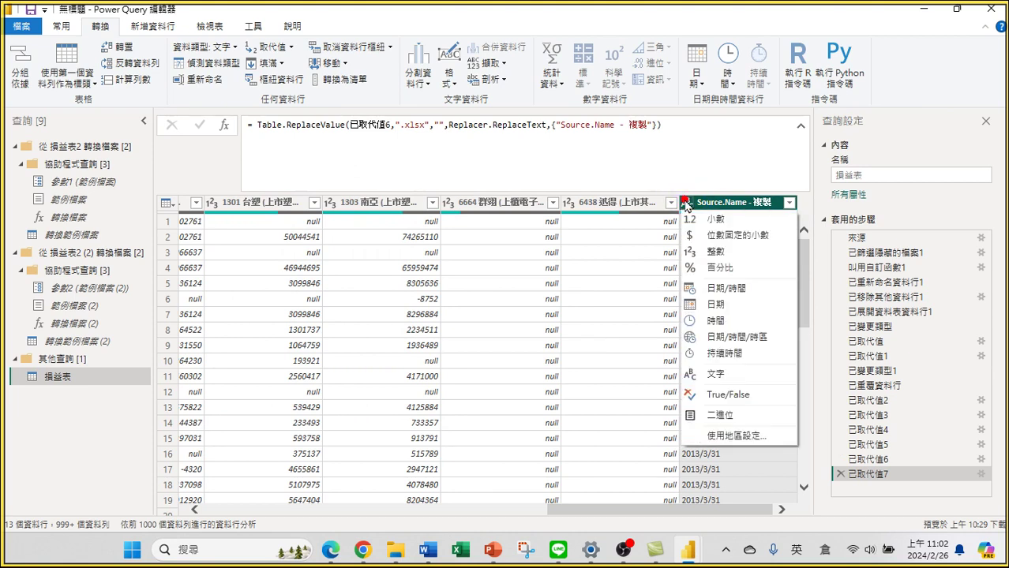
{"action": "left_click", "coordinate": [723, 308]}
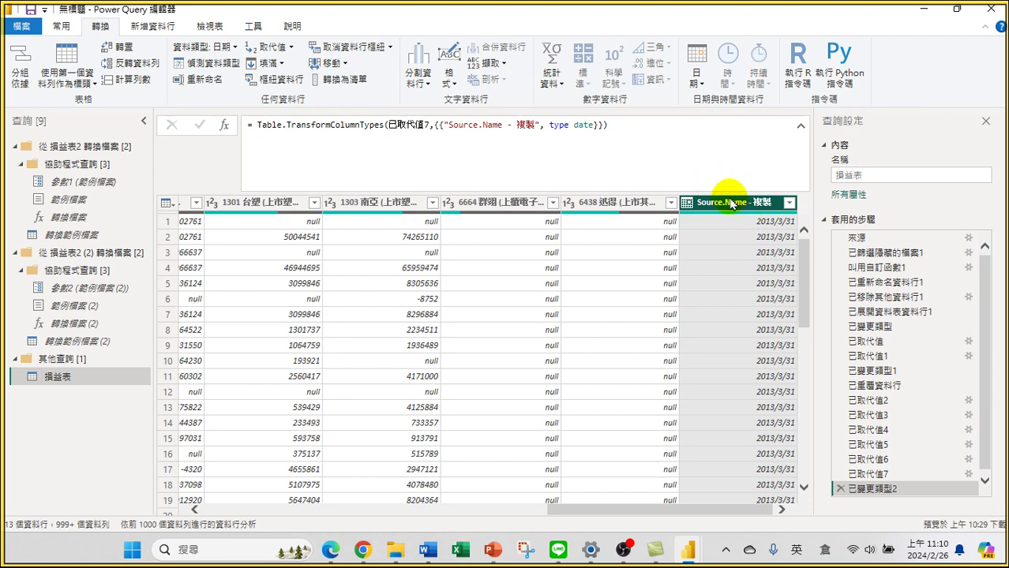
Rename the duplicated Source.Name column as 日期.
{"action": "right_click", "coordinate": [732, 209]}
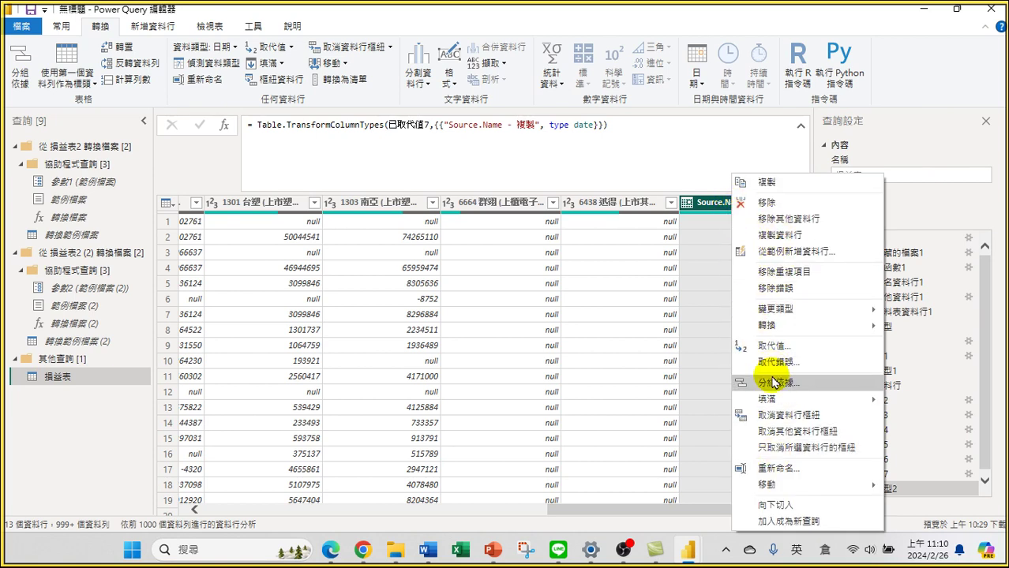
{"action": "left_click", "coordinate": [774, 469]}
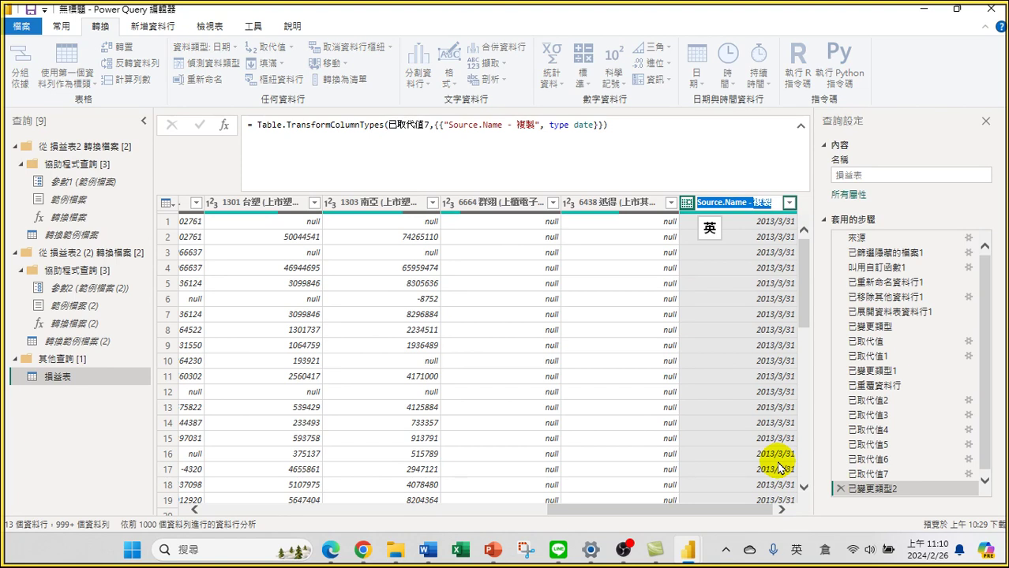
{"action": "type", "text": "v"}
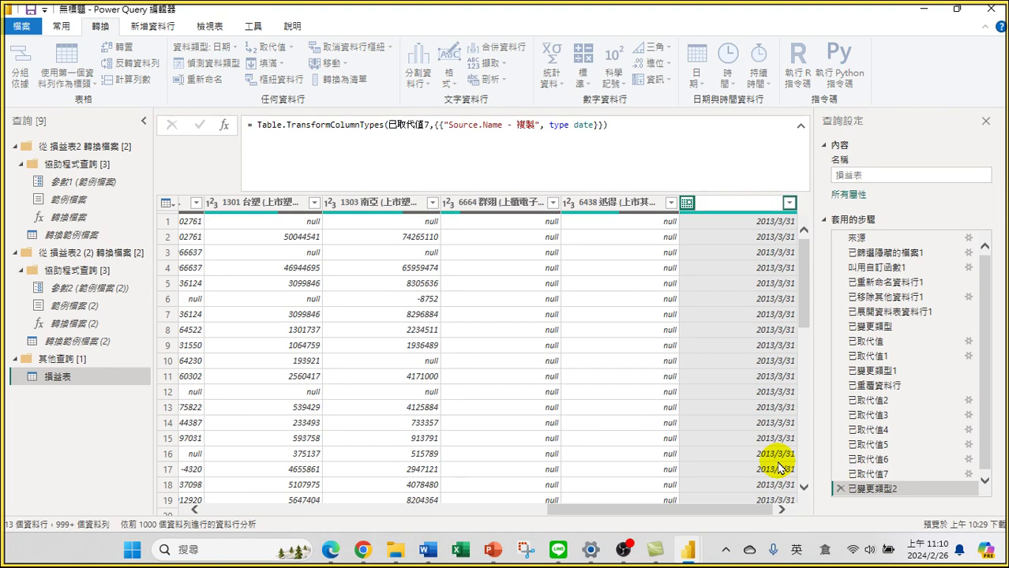
{"action": "key", "text": "shift"}
{"action": "type", "text": "日期"}
{"action": "key", "text": "space"}
{"action": "key", "text": "Return"}
{"action": "key", "text": "Return"}
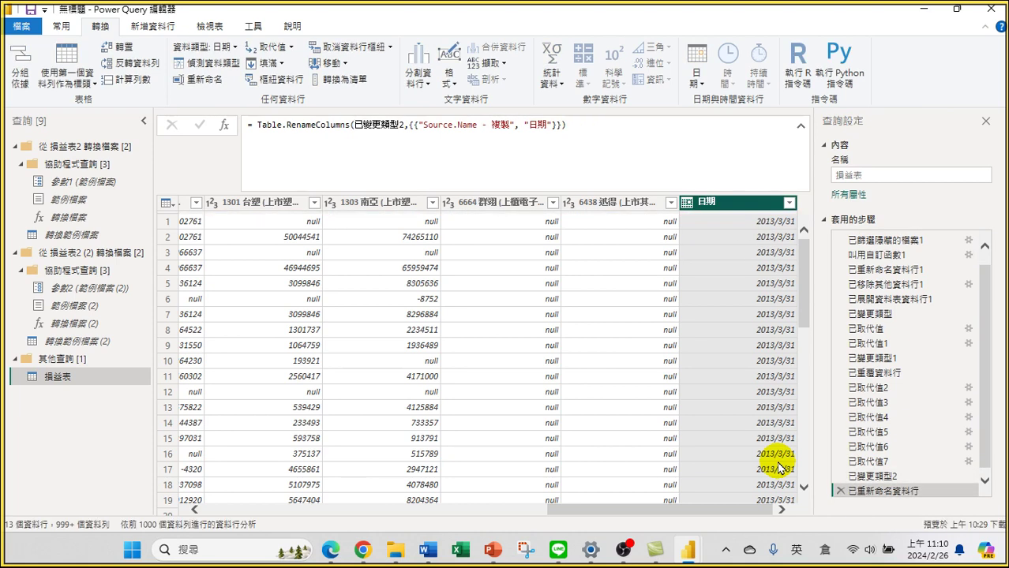
Move the 日期 column to the beginning of the 損益表 query.
{"action": "right_click", "coordinate": [720, 202]}
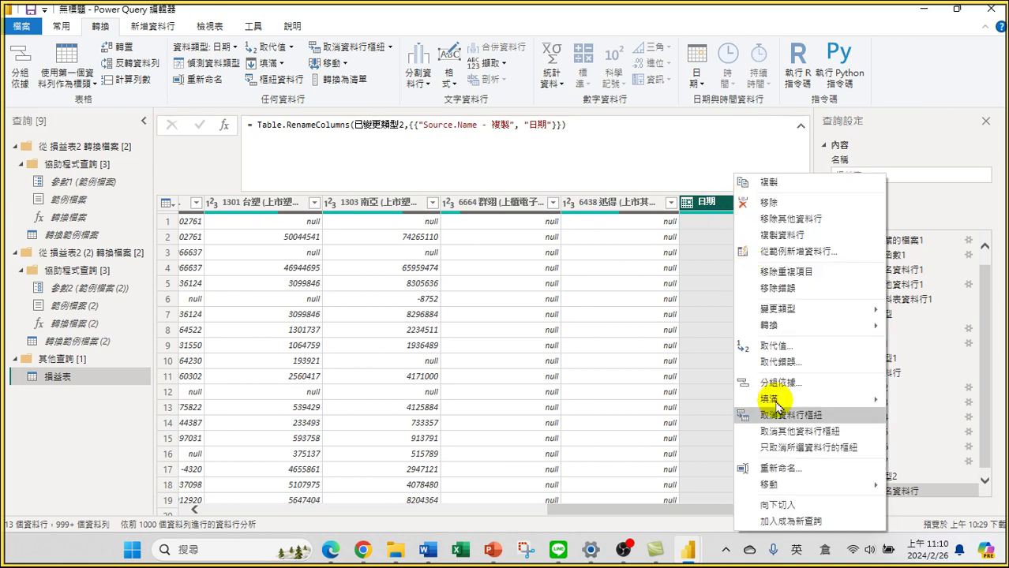
{"action": "right_click", "coordinate": [710, 203]}
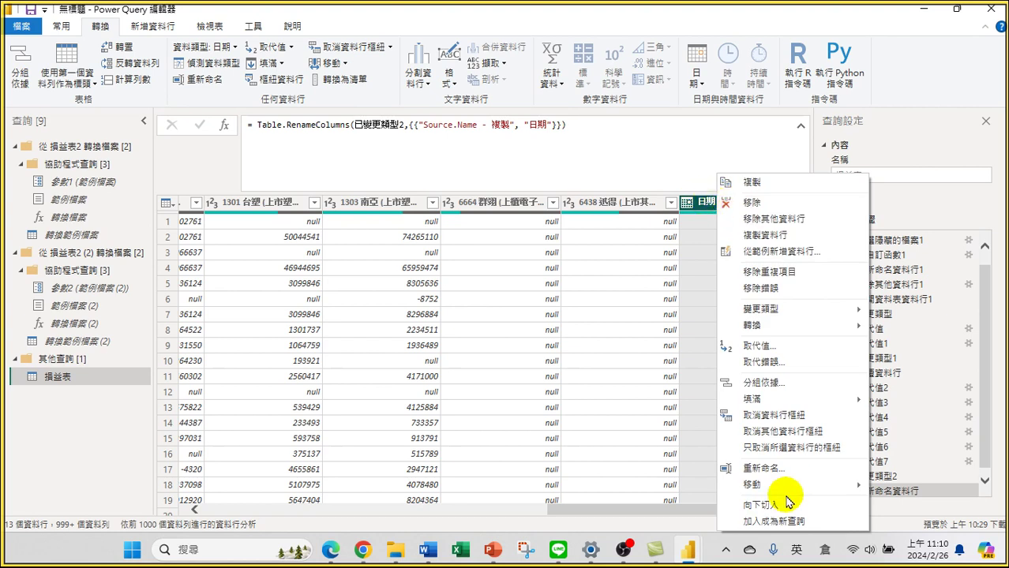
{"action": "left_click", "coordinate": [764, 483]}
{"action": "left_click", "coordinate": [912, 507]}
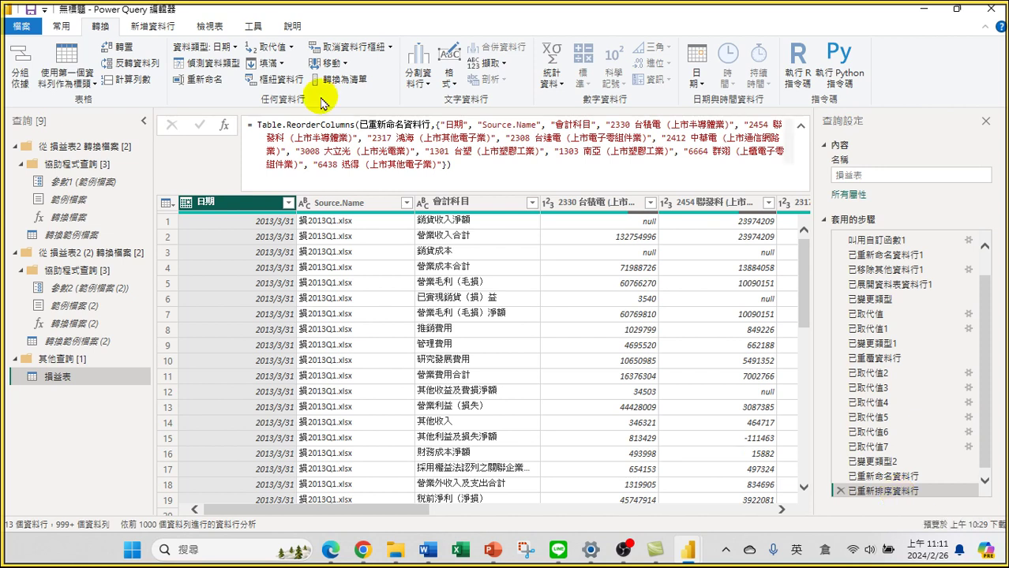
{"action": "left_click", "coordinate": [62, 28]}
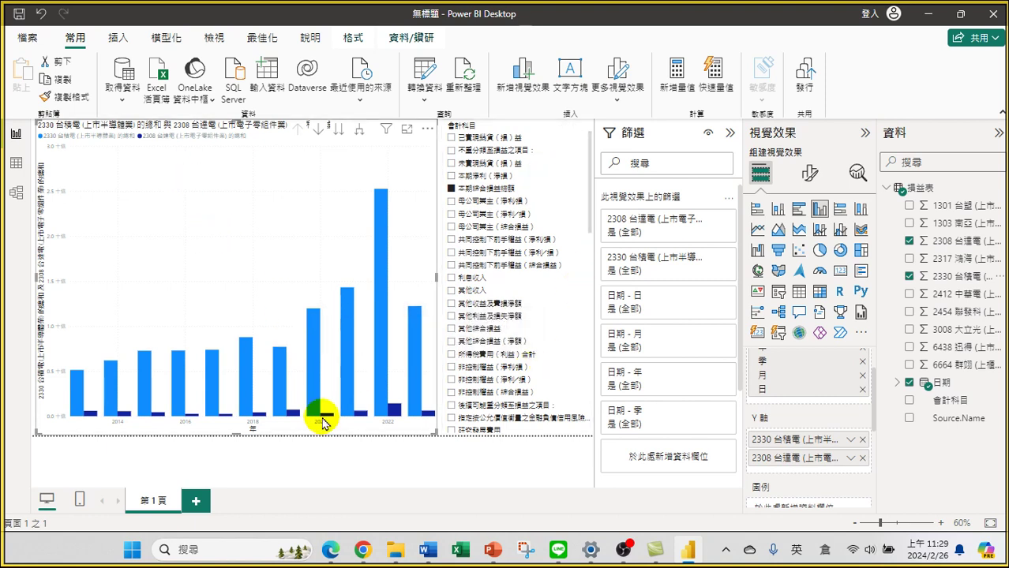
Inspect the yearly column chart comparing 2330 台積電 and 2308 台達電, and switch to the table view.
{"action": "mouse_move", "coordinate": [322, 347]}
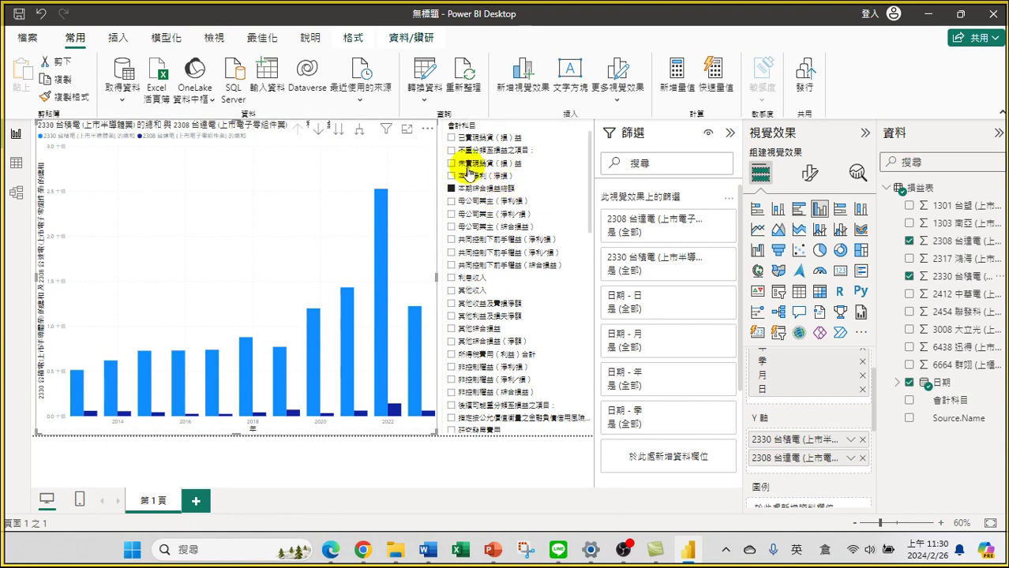
{"action": "left_click", "coordinate": [16, 163]}
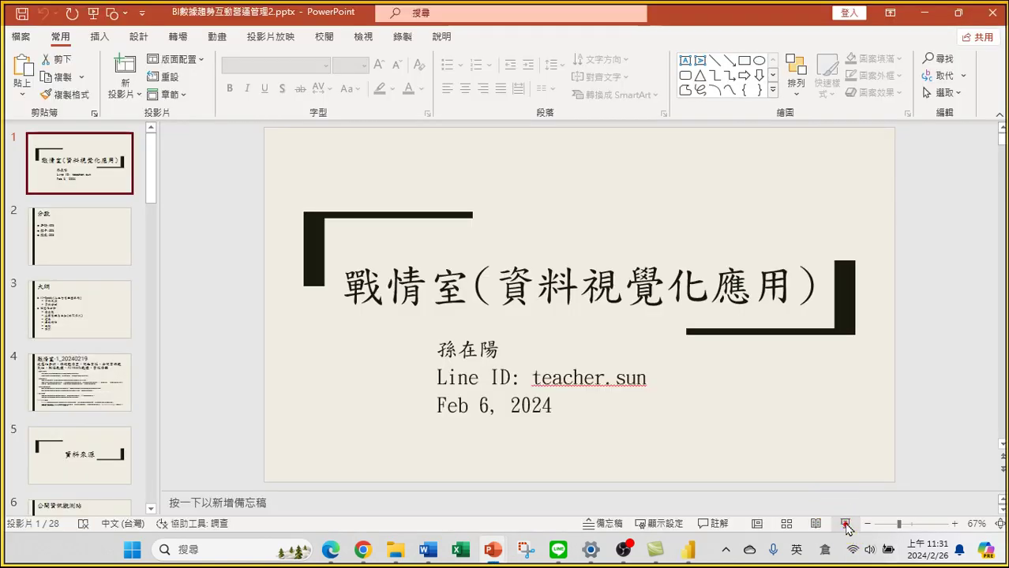
In PowerPoint, play the 戰情室(資料視覺化應用) slide show from its title slide and end it.
{"action": "left_click", "coordinate": [843, 524]}
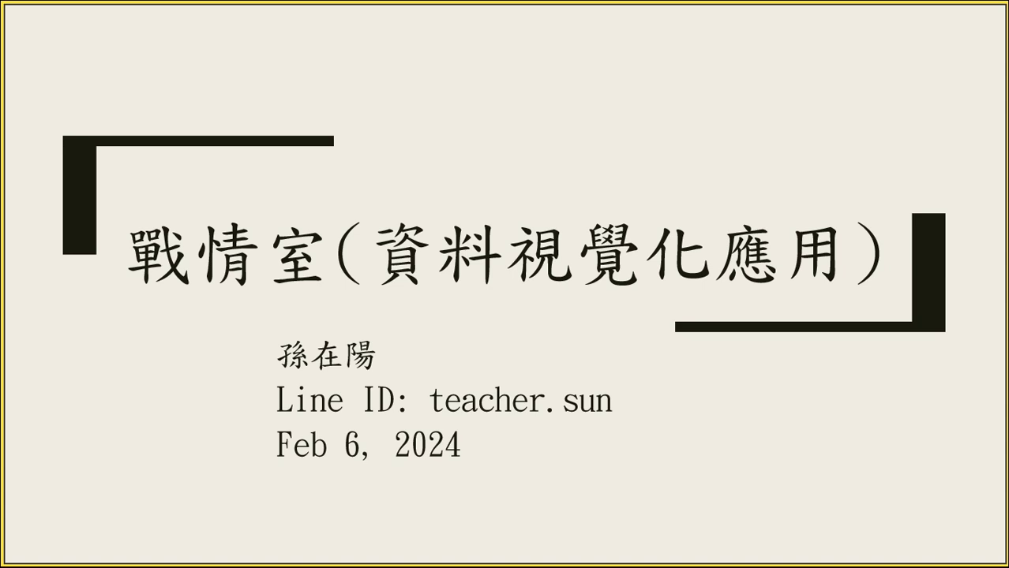
{"action": "key", "text": "Escape"}
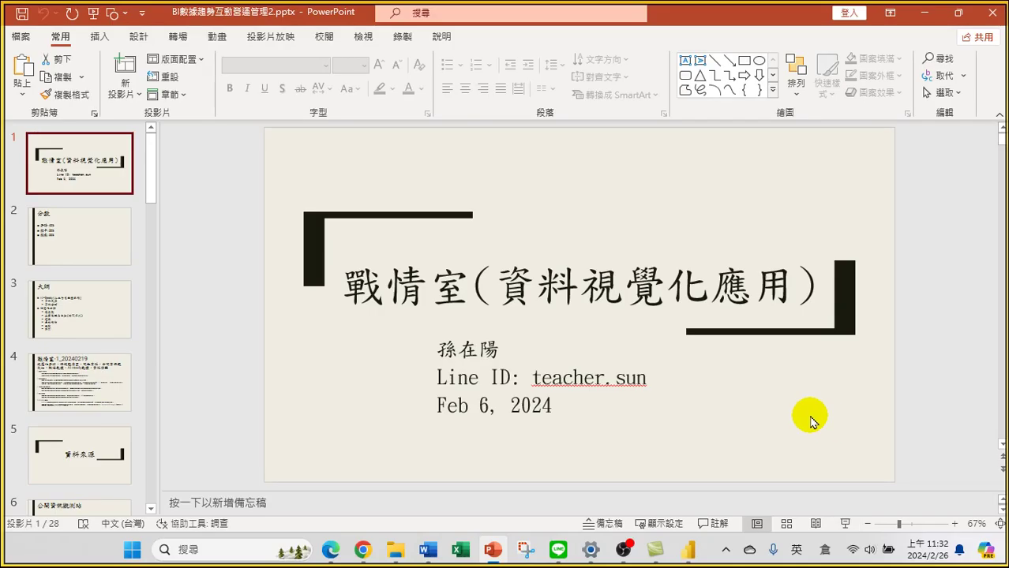
Switch from PowerPoint to Power BI Desktop and open the 損益表 query in the Power Query editor.
{"action": "mouse_move", "coordinate": [635, 550]}
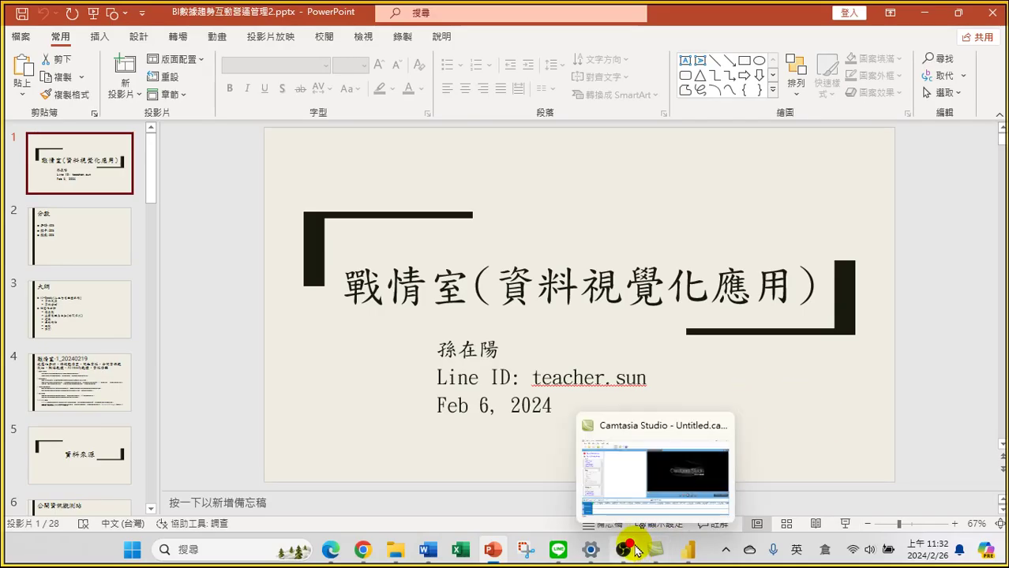
{"action": "left_click", "coordinate": [688, 550]}
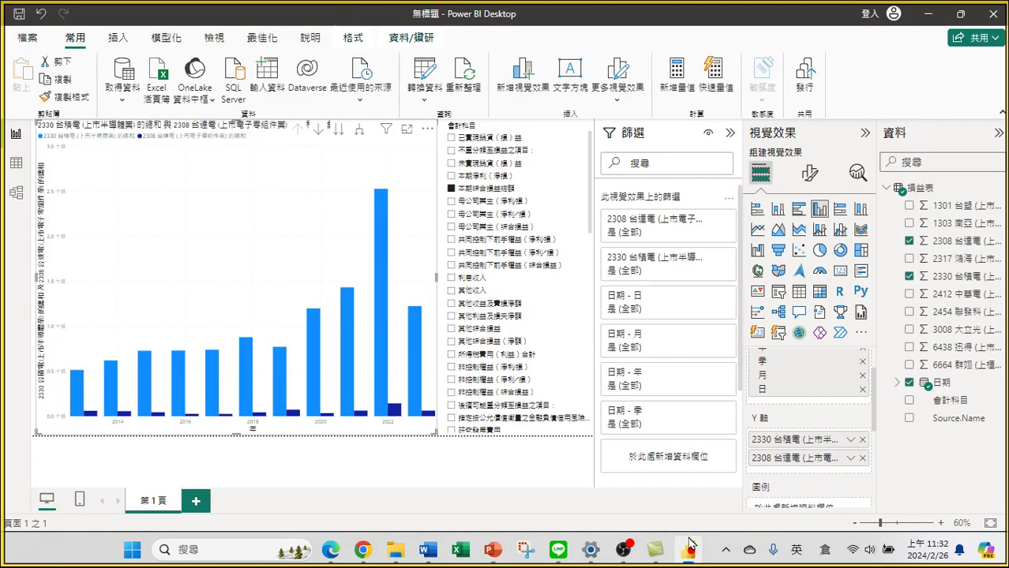
{"action": "left_click", "coordinate": [207, 202]}
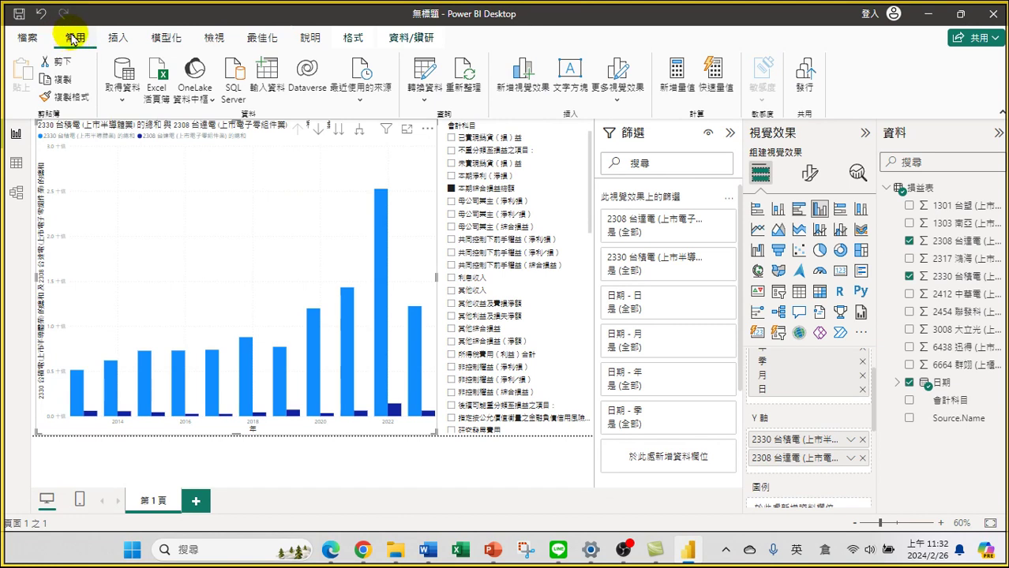
{"action": "left_click", "coordinate": [419, 68]}
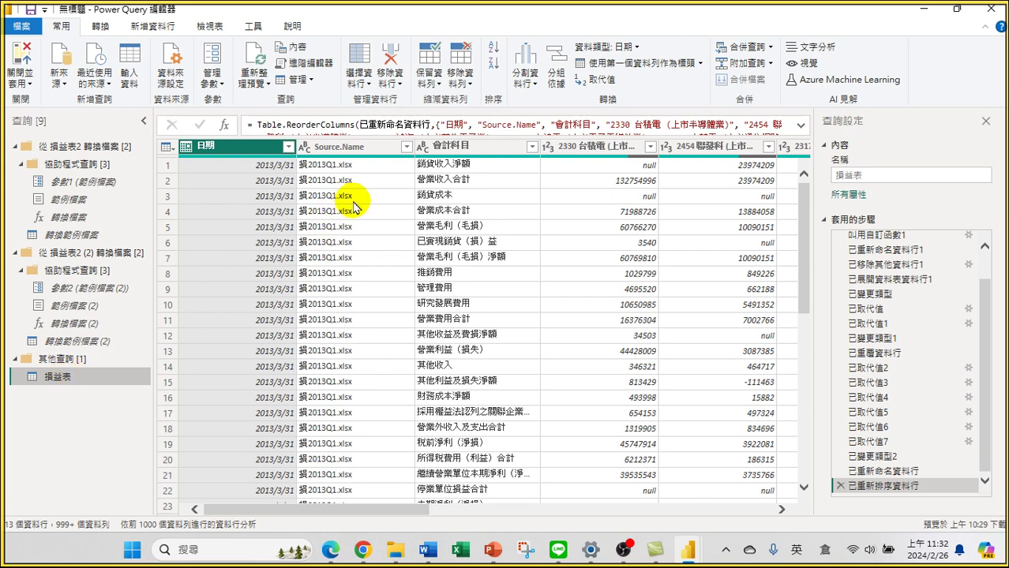
Unpivot all company columns of the 損益表 query, from 2330 台積電 through 6438 迅得.
{"action": "left_click", "coordinate": [460, 147]}
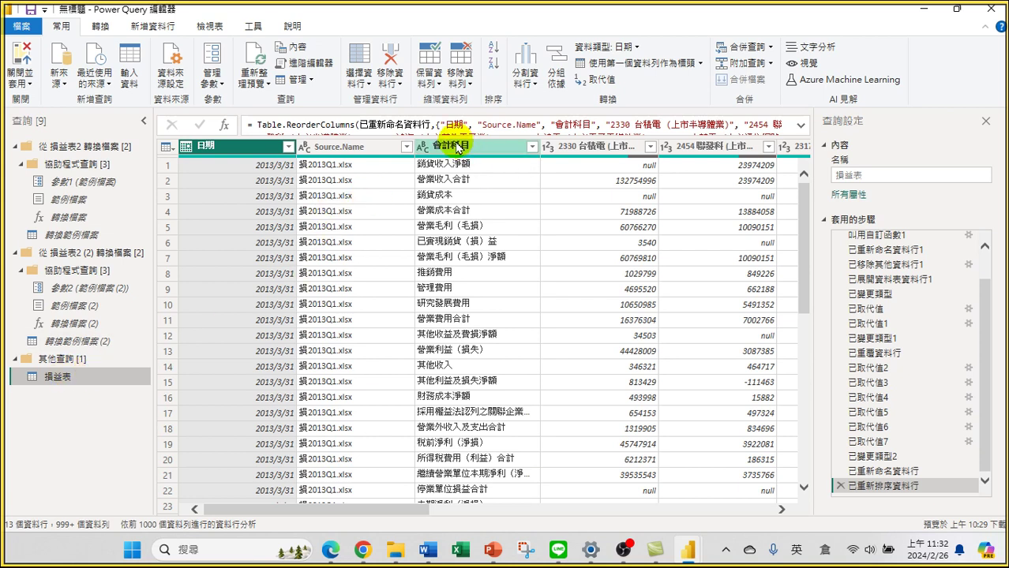
{"action": "left_click", "coordinate": [590, 147]}
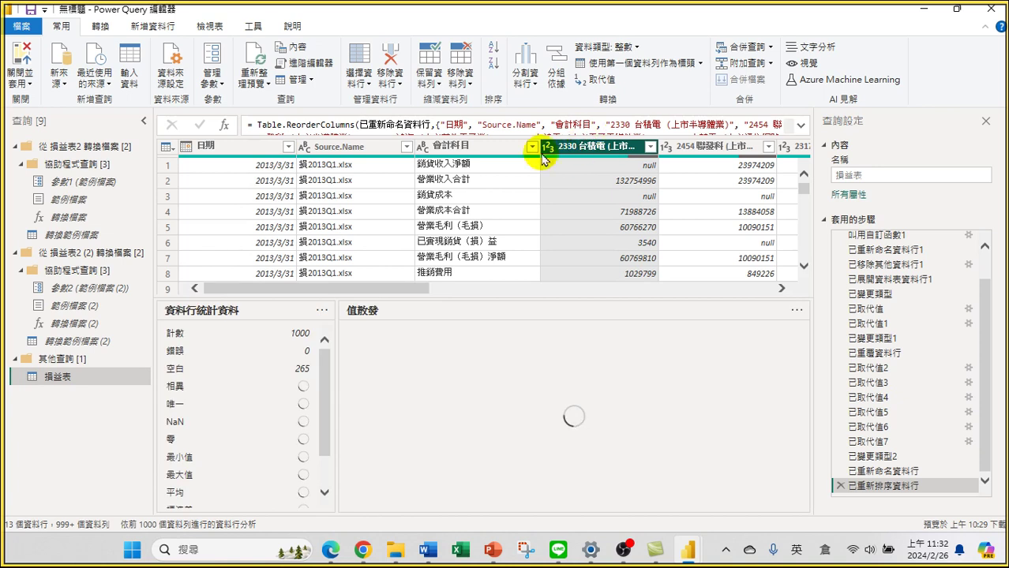
{"action": "left_click_drag", "start_coordinate": [399, 285], "coordinate": [792, 282]}
{"action": "left_click", "coordinate": [723, 147], "text": "shift"}
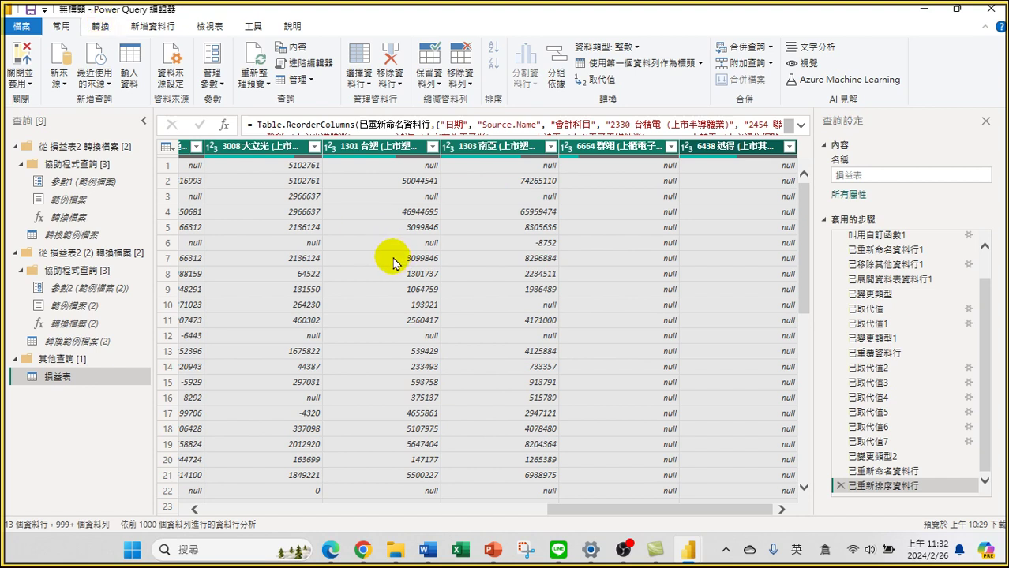
{"action": "left_click", "coordinate": [98, 29]}
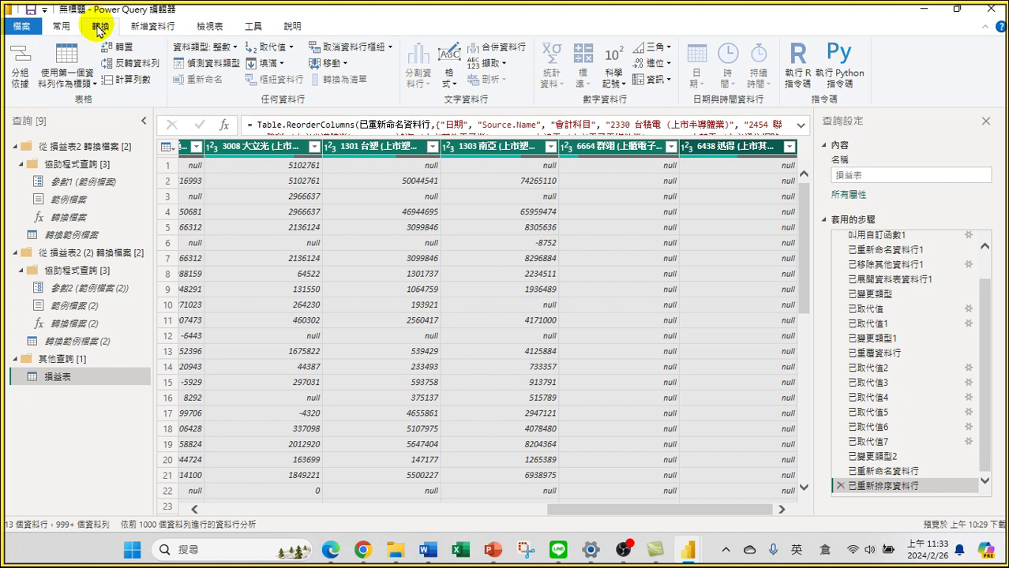
{"action": "left_click", "coordinate": [350, 53]}
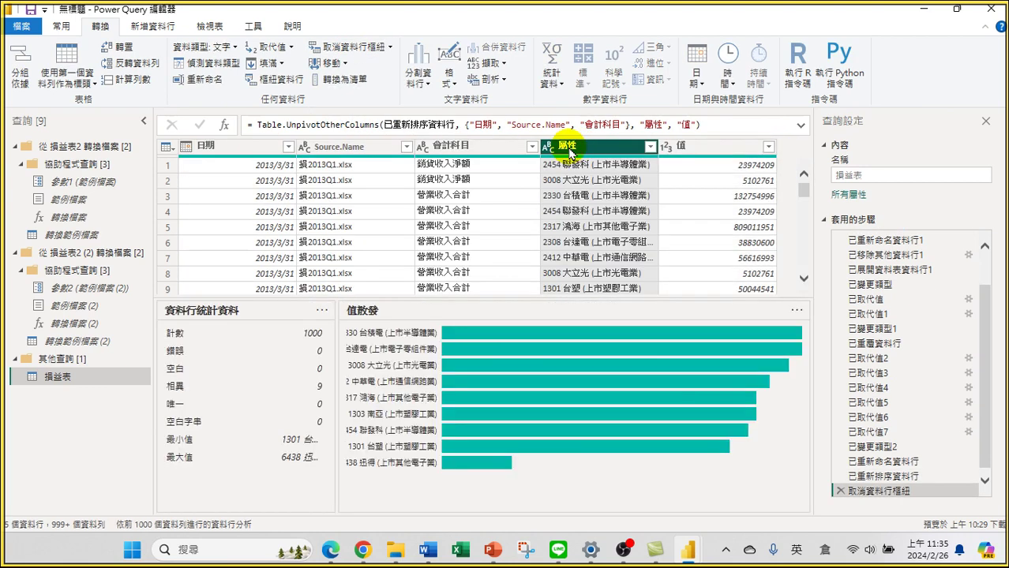
Rename the unpivoted 屬性 column as 公司名稱.
{"action": "right_click", "coordinate": [569, 145]}
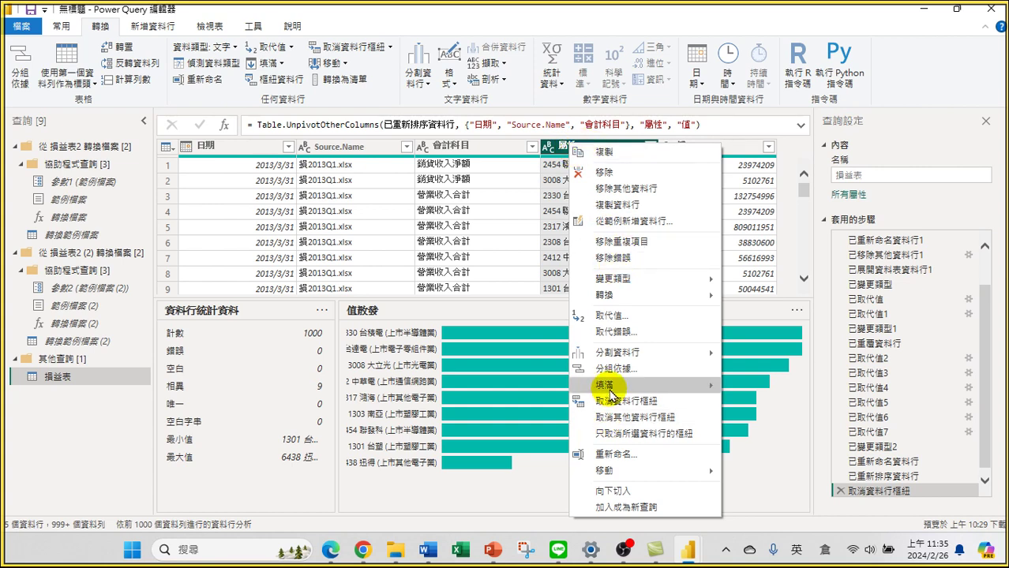
{"action": "left_click", "coordinate": [608, 454]}
{"action": "type", "text": "c"}
{"action": "key", "text": "shift"}
{"action": "type", "text": "c司名竹木月"}
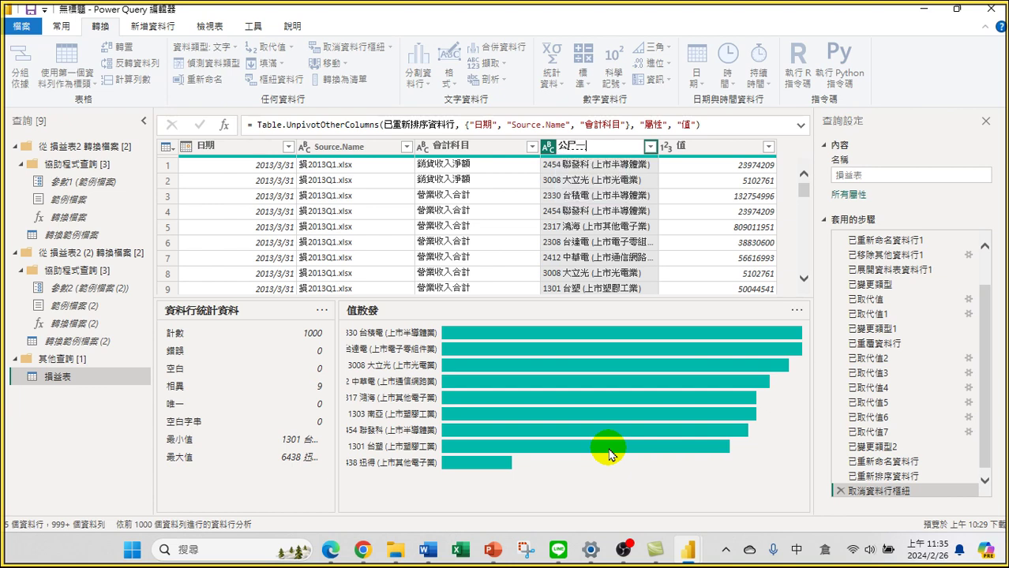
{"action": "left_click", "coordinate": [683, 146]}
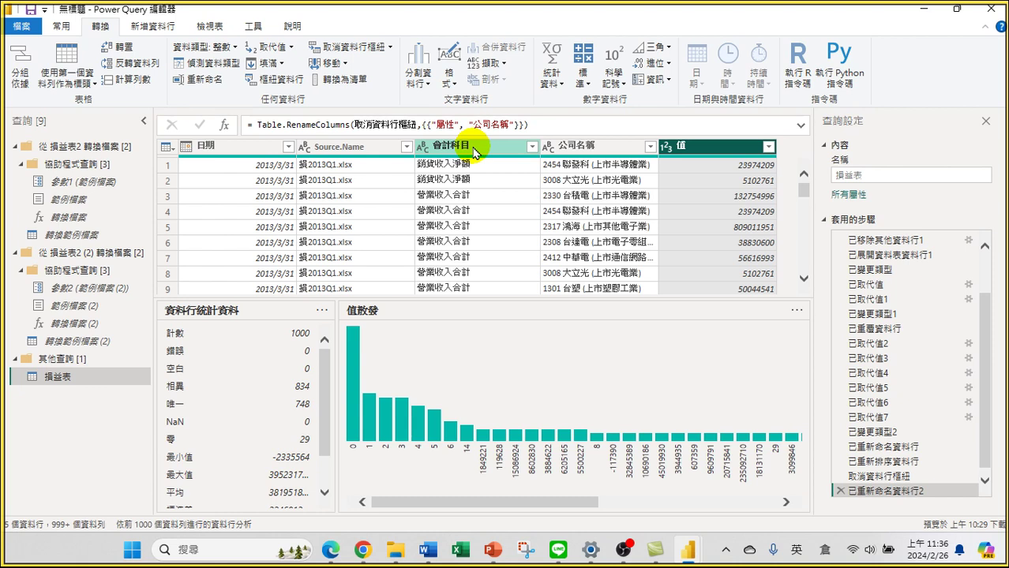
Pivot the 會計科目 column into separate columns, using 值 as the values column.
{"action": "right_click", "coordinate": [442, 145]}
{"action": "left_click", "coordinate": [448, 146]}
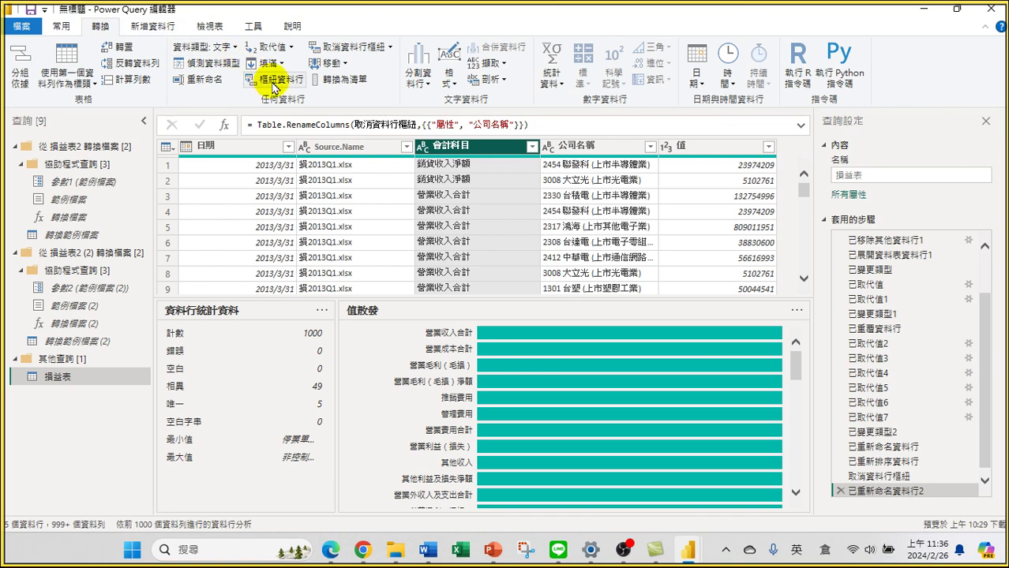
{"action": "left_click", "coordinate": [284, 81]}
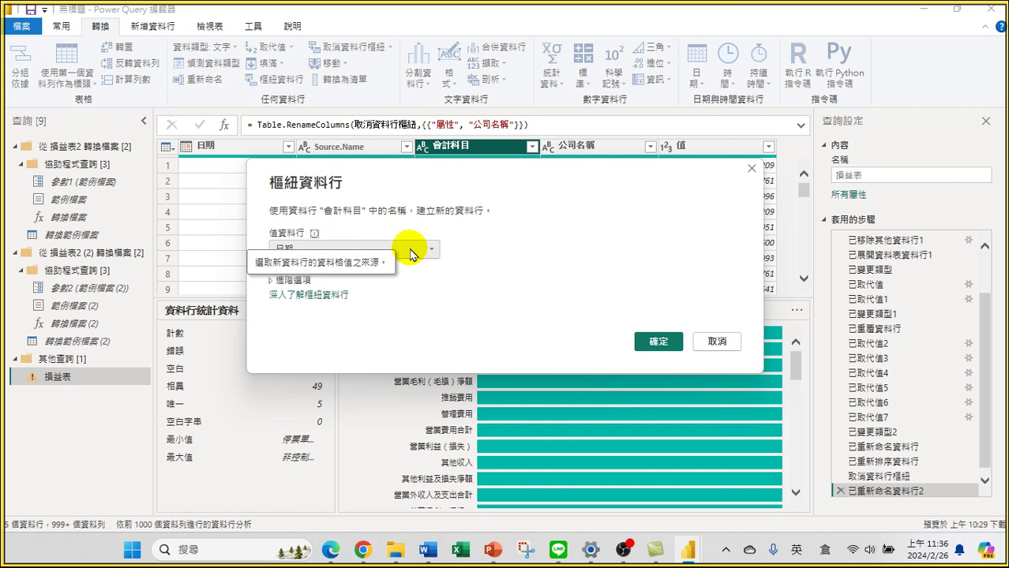
{"action": "left_click", "coordinate": [411, 251]}
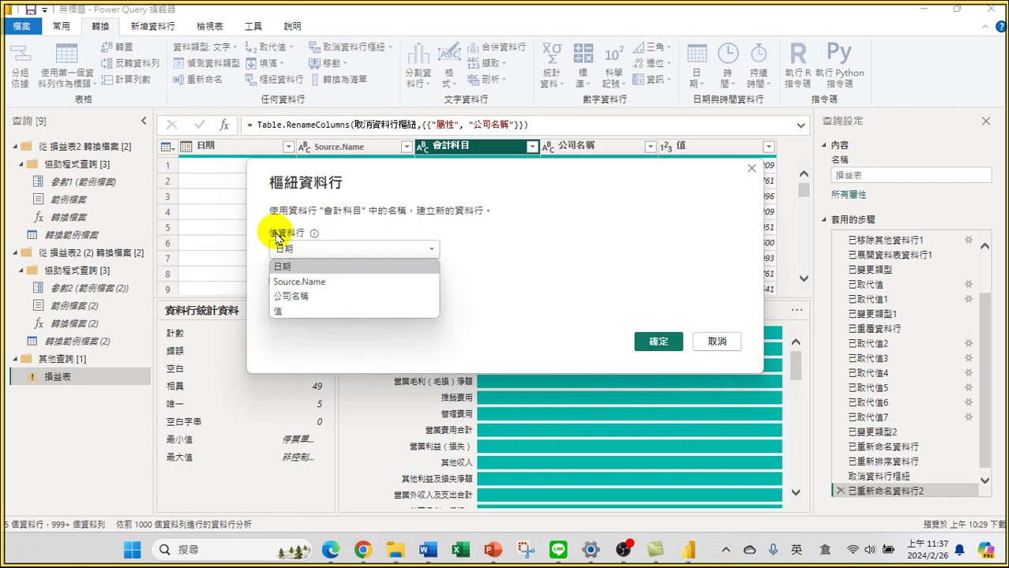
{"action": "left_click", "coordinate": [282, 312]}
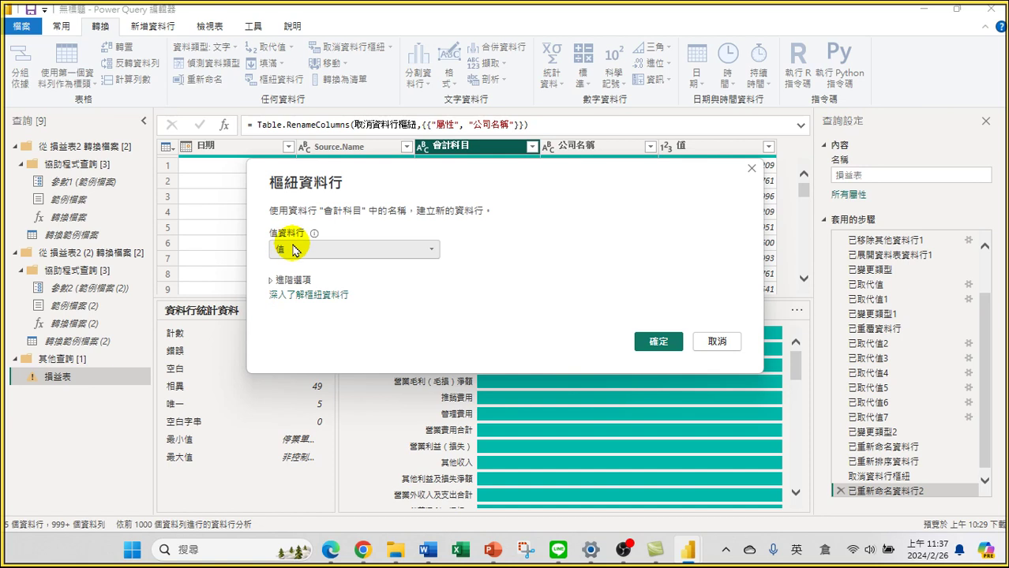
{"action": "left_click", "coordinate": [655, 339]}
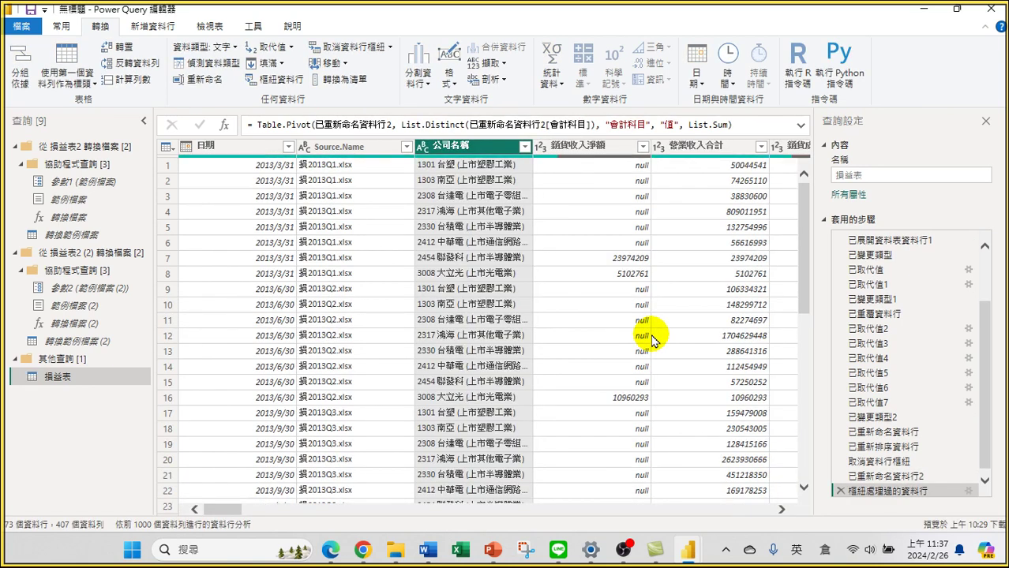
Review the pivoted account columns, and close and apply the query changes to the report.
{"action": "left_click_drag", "start_coordinate": [221, 510], "coordinate": [698, 557]}
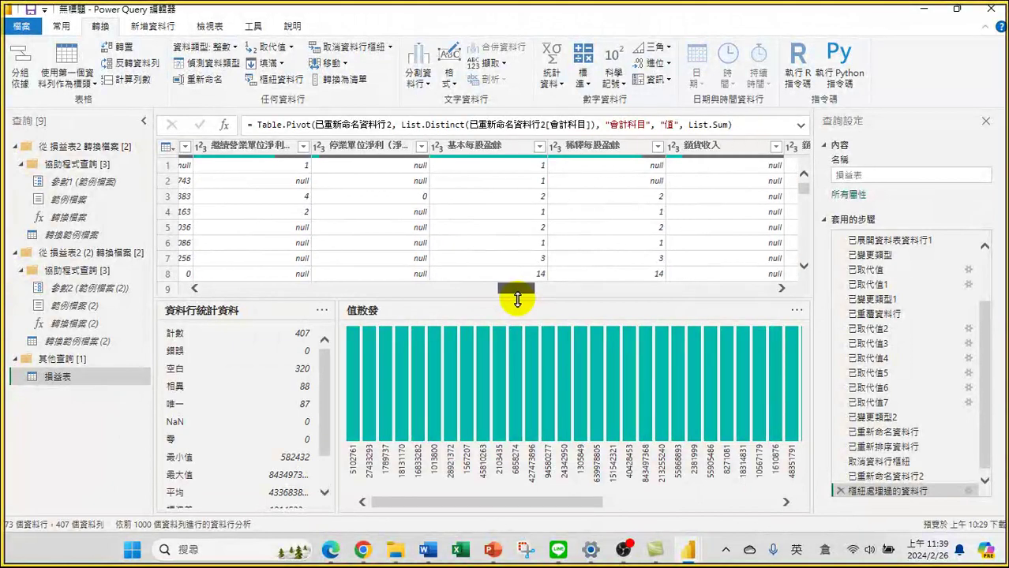
{"action": "left_click_drag", "start_coordinate": [517, 298], "coordinate": [215, 295]}
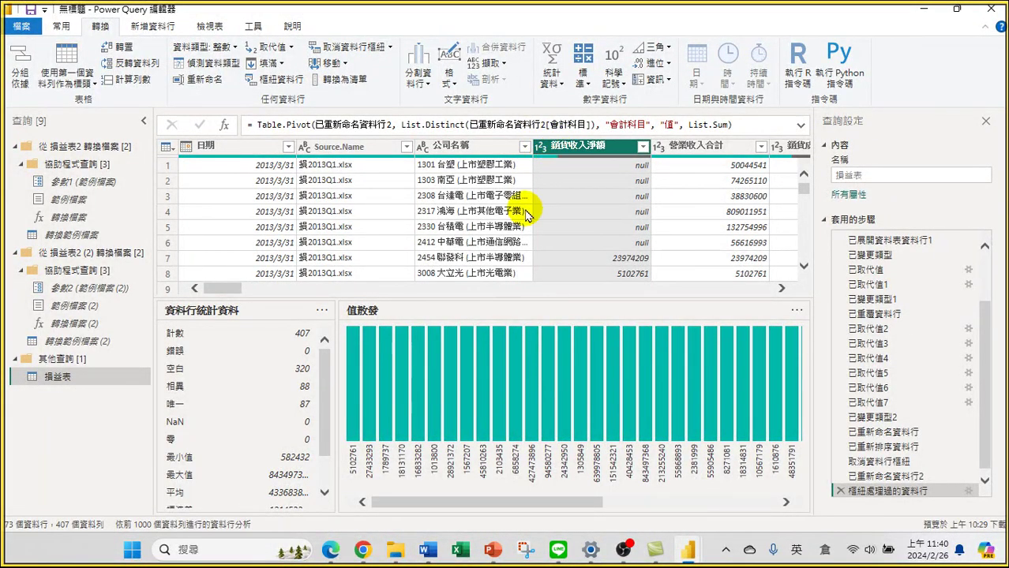
{"action": "left_click_drag", "start_coordinate": [209, 287], "coordinate": [744, 292]}
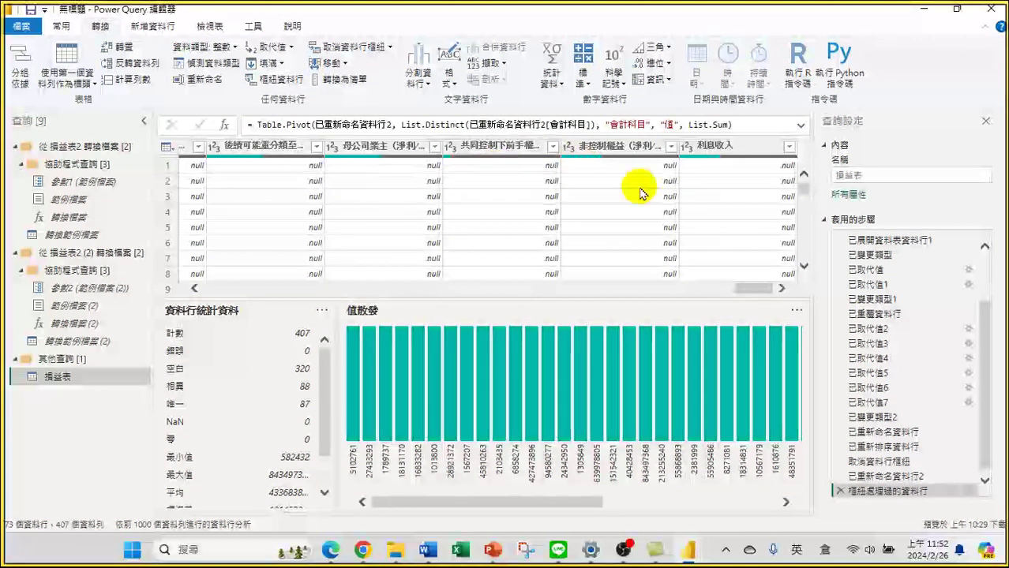
{"action": "left_click", "coordinate": [61, 26]}
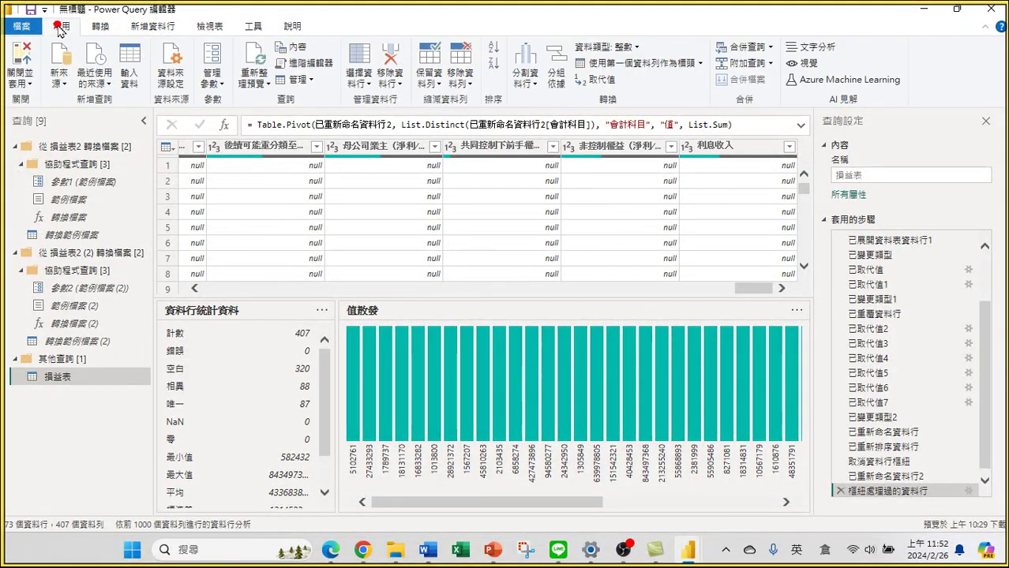
{"action": "left_click", "coordinate": [23, 56]}
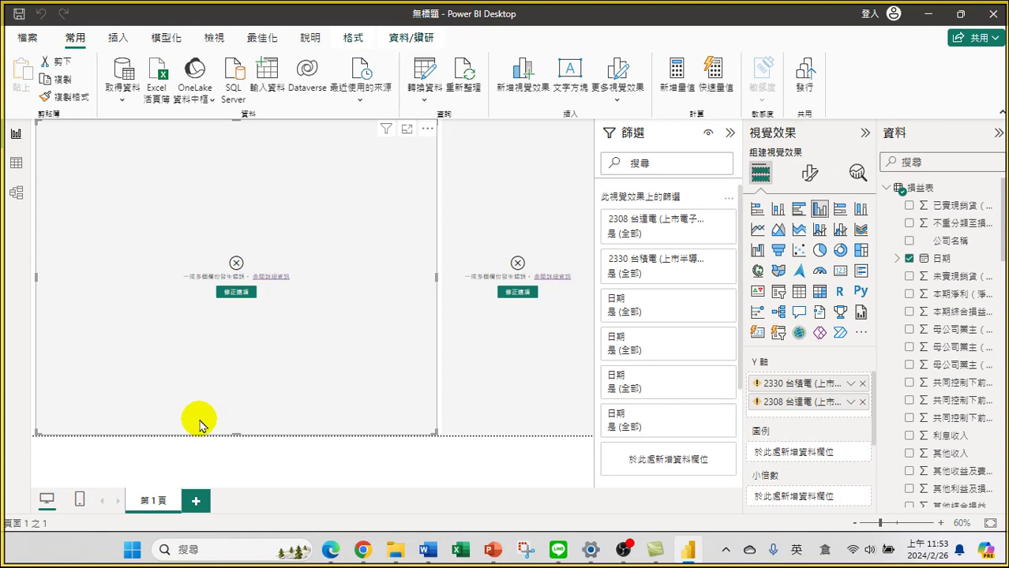
Delete the broken column chart and the broken 會計科目 slicer from the report page.
{"action": "left_click", "coordinate": [315, 313]}
{"action": "key", "text": "Delete"}
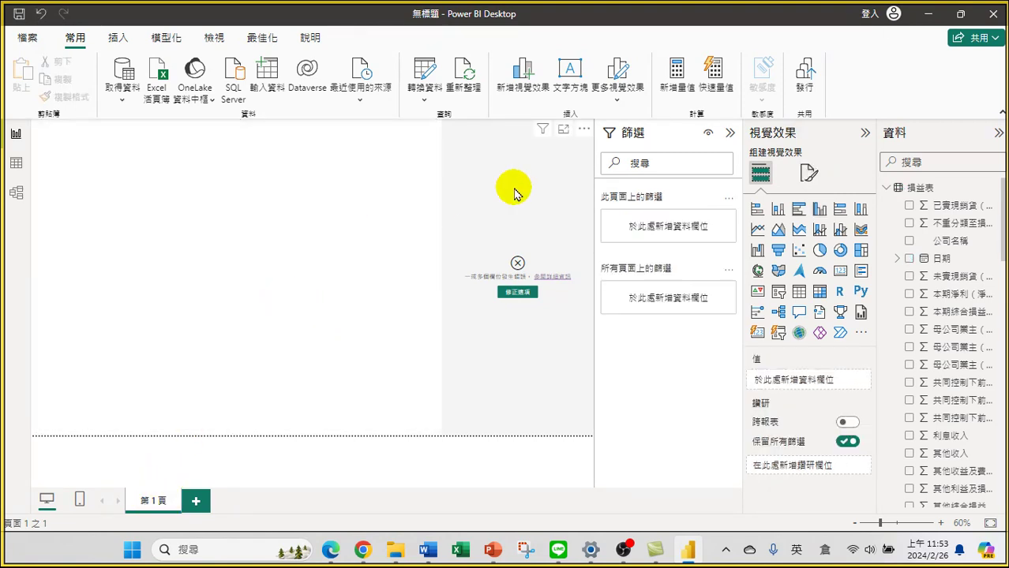
{"action": "left_click", "coordinate": [444, 208]}
{"action": "key", "text": "Delete"}
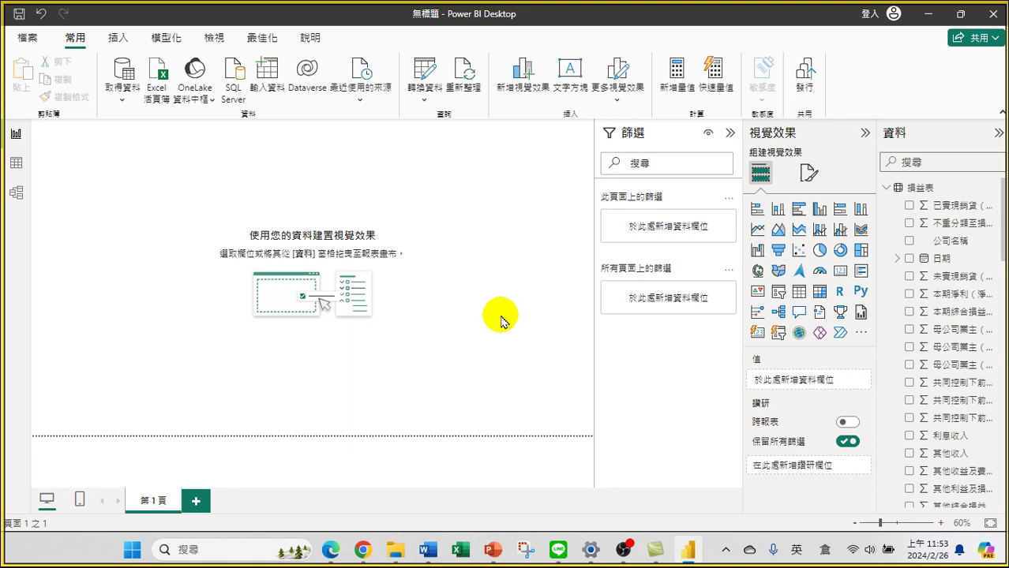
{"action": "left_click", "coordinate": [452, 205]}
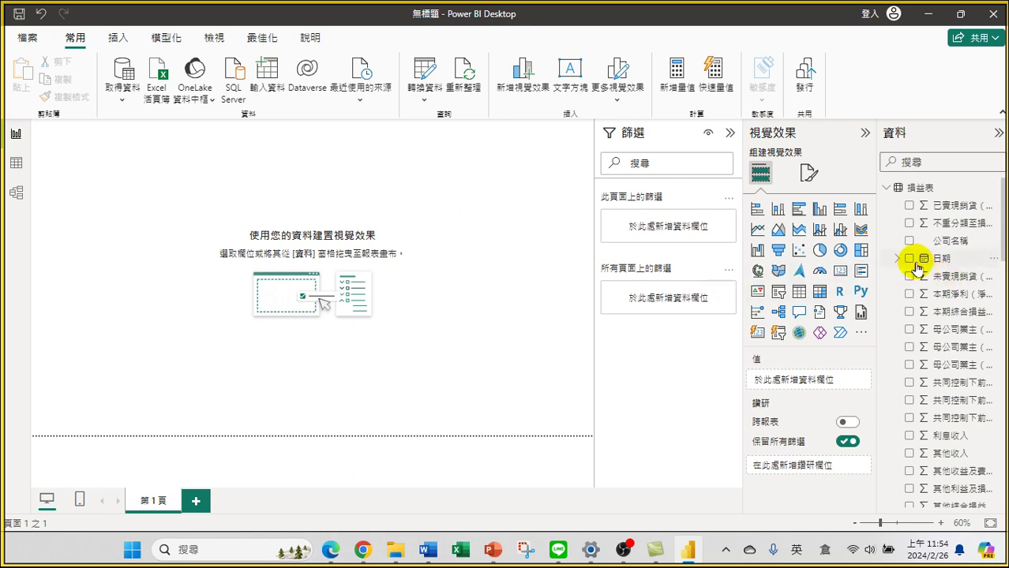
Add a line chart enlarged to fill the report page, with 日期 on its X axis.
{"action": "left_click", "coordinate": [757, 229]}
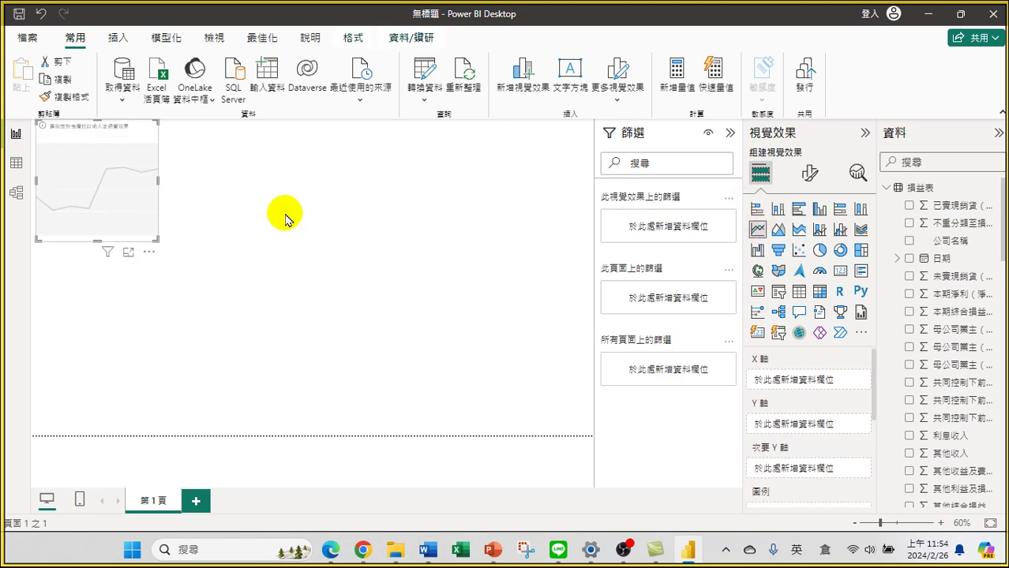
{"action": "left_click_drag", "start_coordinate": [154, 237], "coordinate": [588, 438]}
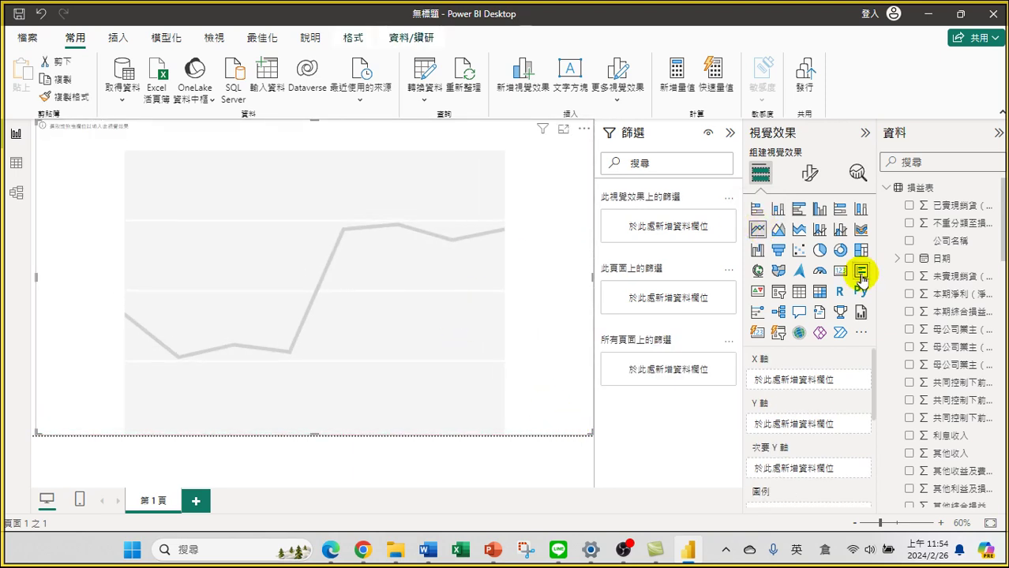
{"action": "left_click", "coordinate": [908, 258]}
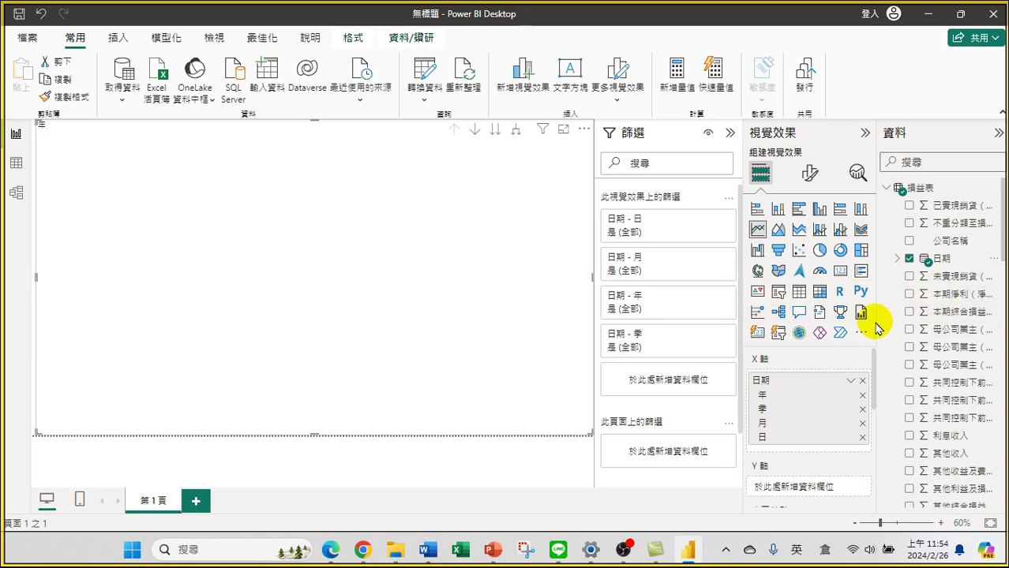
Plot 本期綜合損益總額 on the line chart's Y axis and split the lines by 公司名稱.
{"action": "left_click_drag", "start_coordinate": [877, 326], "coordinate": [838, 322]}
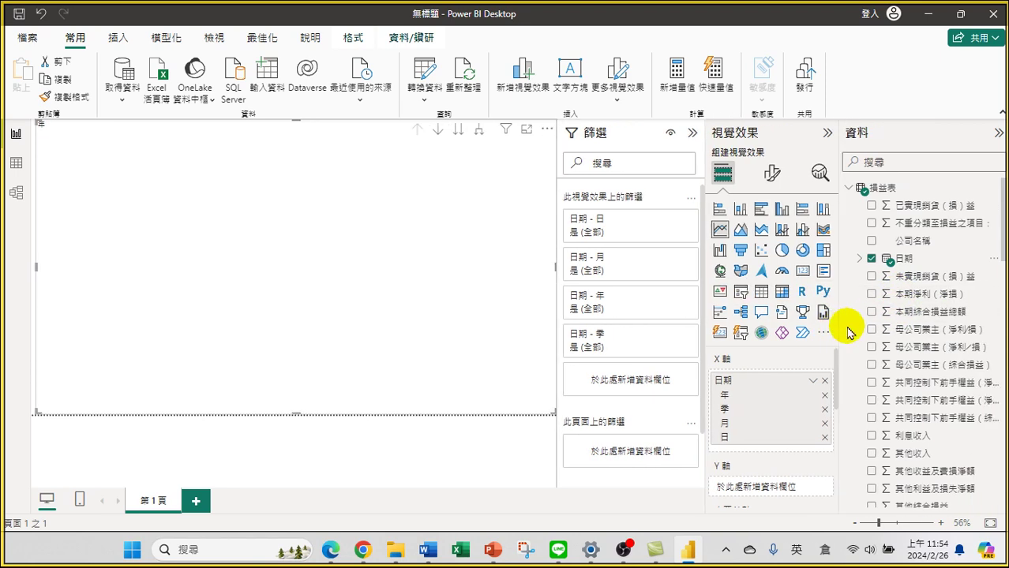
{"action": "left_click", "coordinate": [872, 312]}
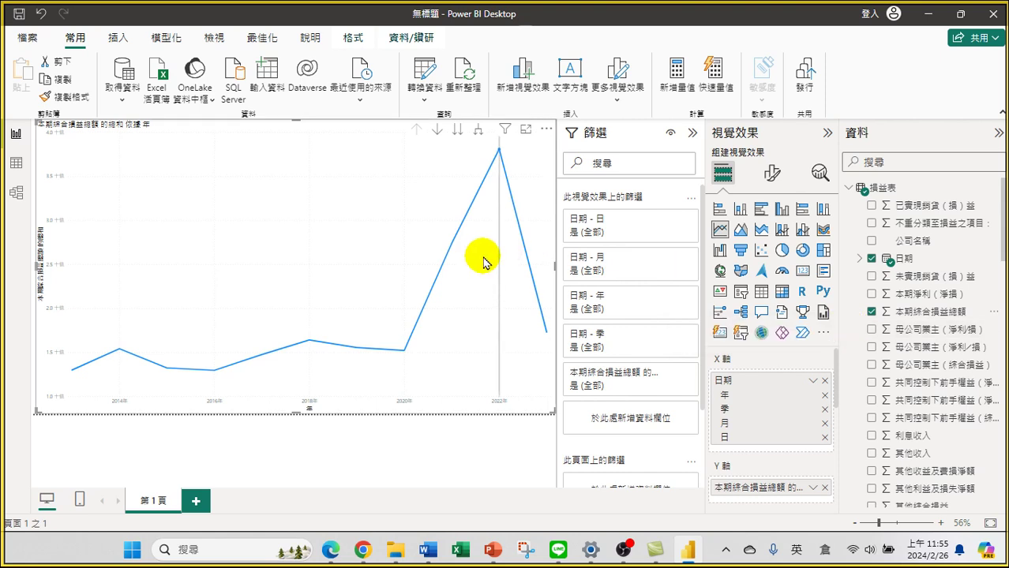
{"action": "mouse_move", "coordinate": [484, 263]}
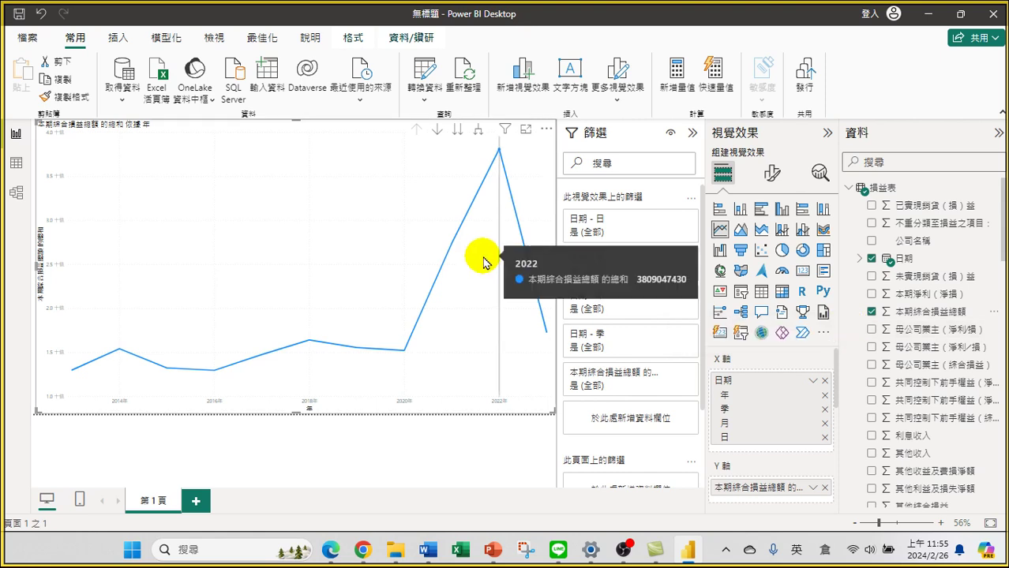
{"action": "left_click_drag", "start_coordinate": [835, 368], "coordinate": [838, 417]}
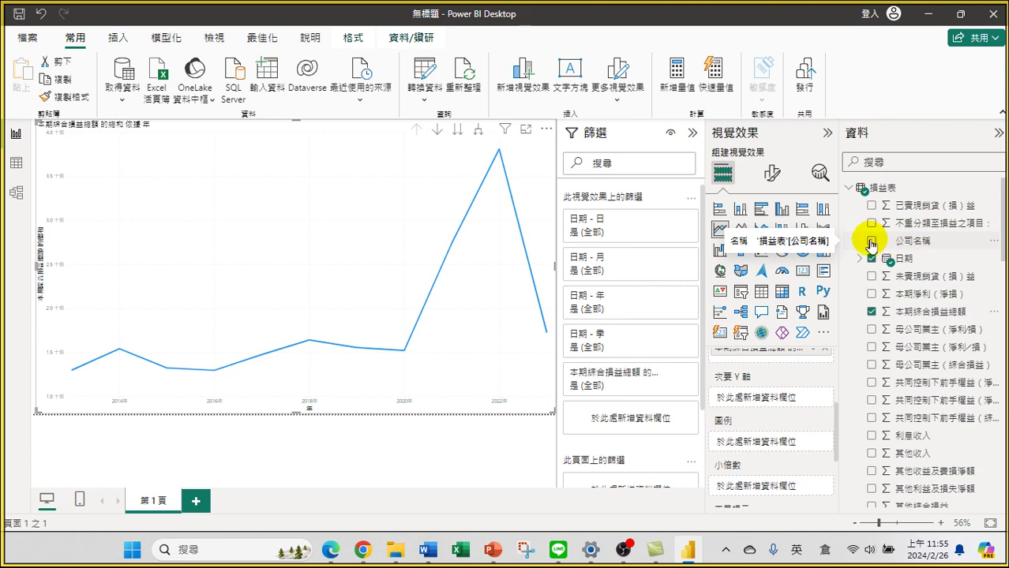
{"action": "left_click", "coordinate": [870, 244]}
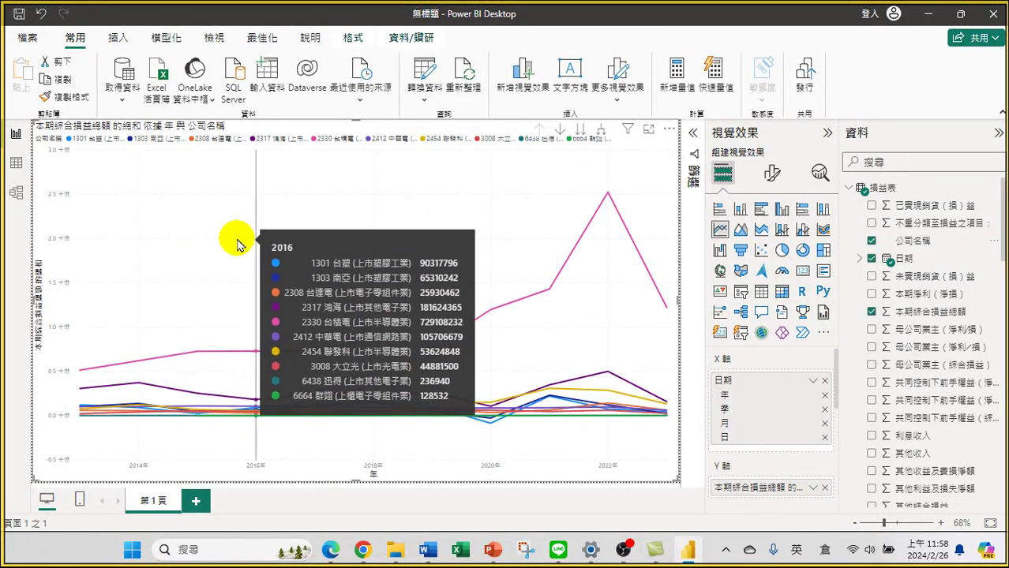
Start saving the report and browse this device for a save location instead of using a recent folder.
{"action": "left_click", "coordinate": [27, 39]}
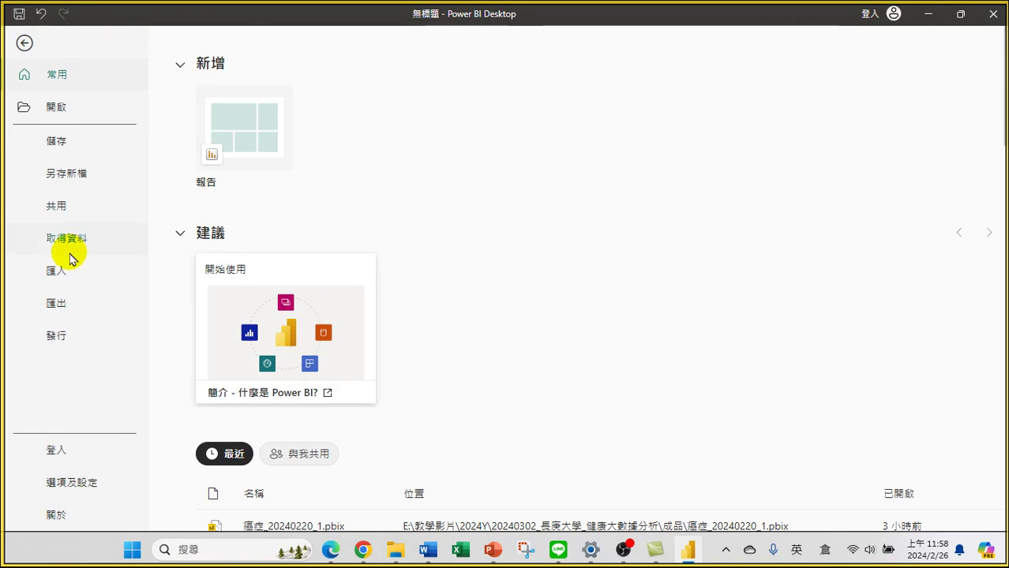
{"action": "left_click", "coordinate": [64, 145]}
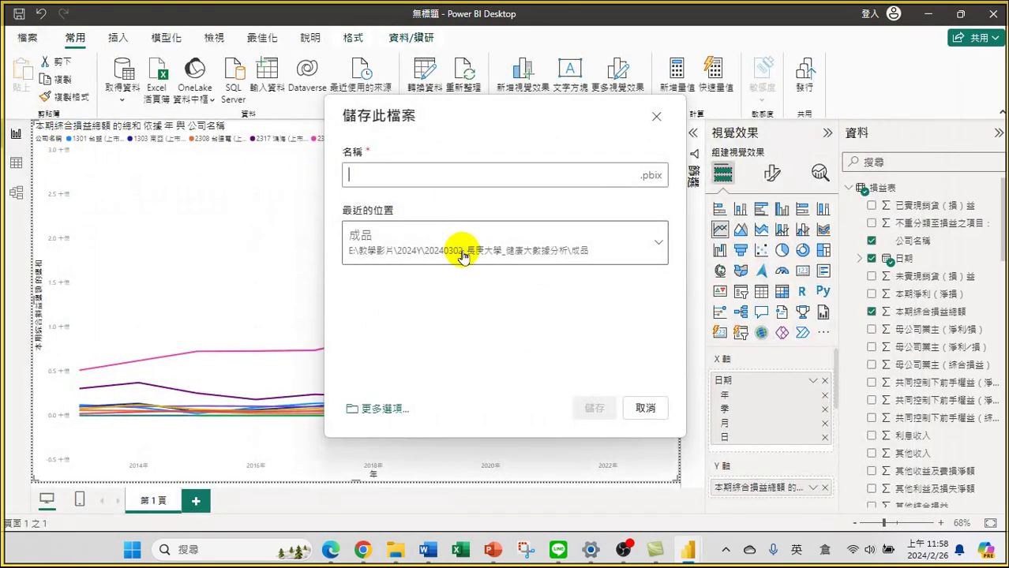
{"action": "left_click", "coordinate": [434, 250]}
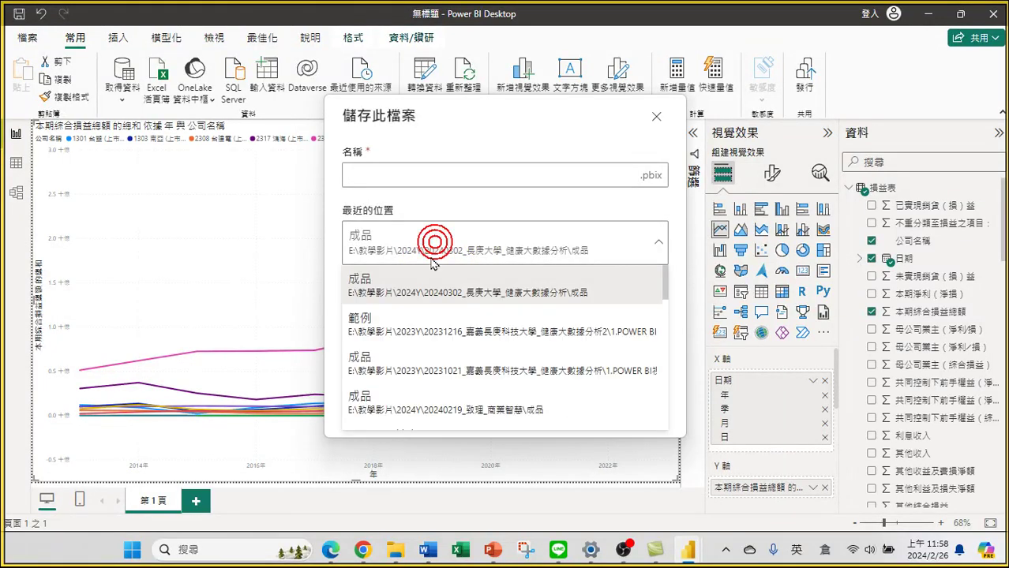
{"action": "left_click", "coordinate": [389, 329]}
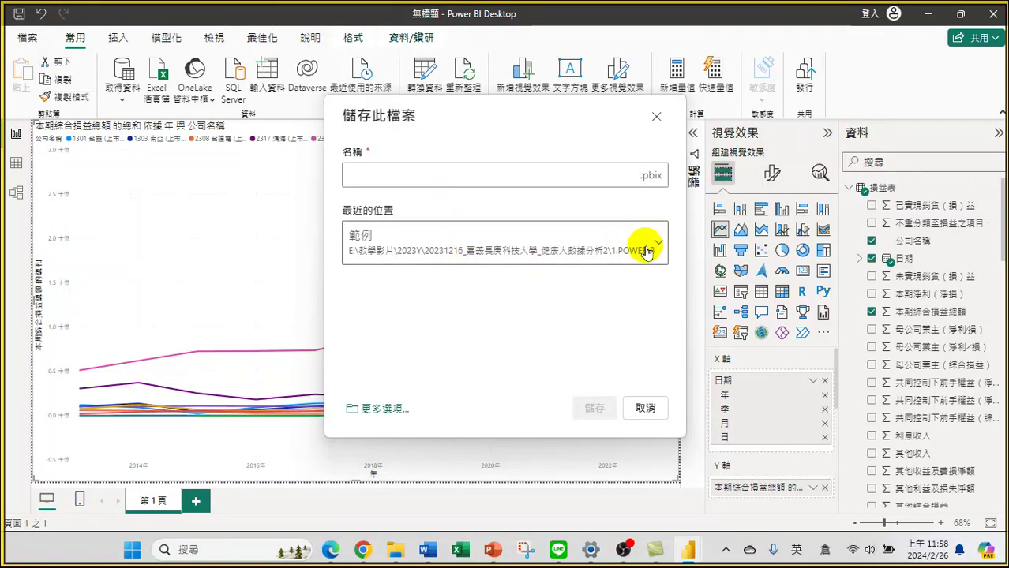
{"action": "left_click", "coordinate": [379, 408]}
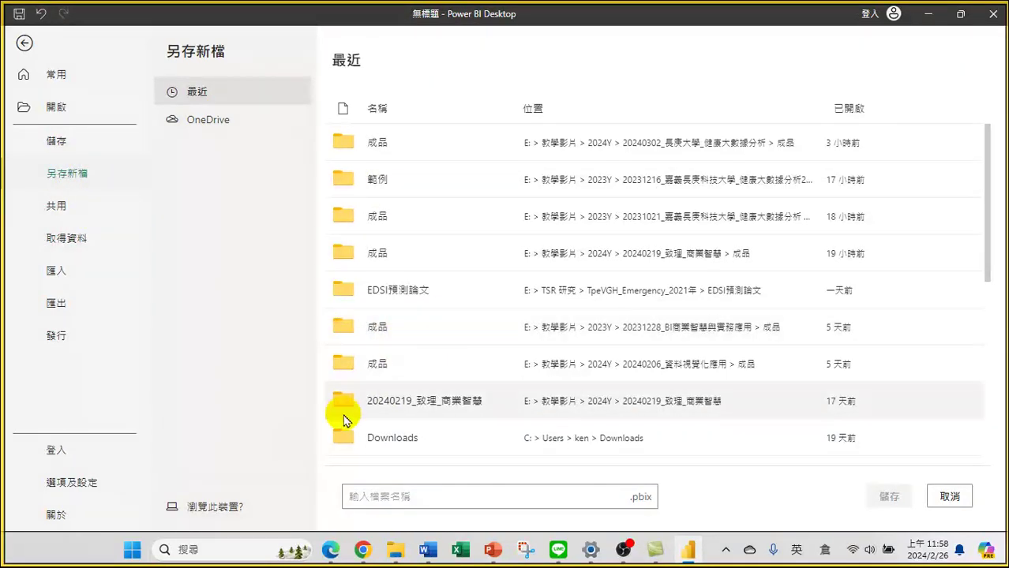
{"action": "left_click", "coordinate": [236, 509]}
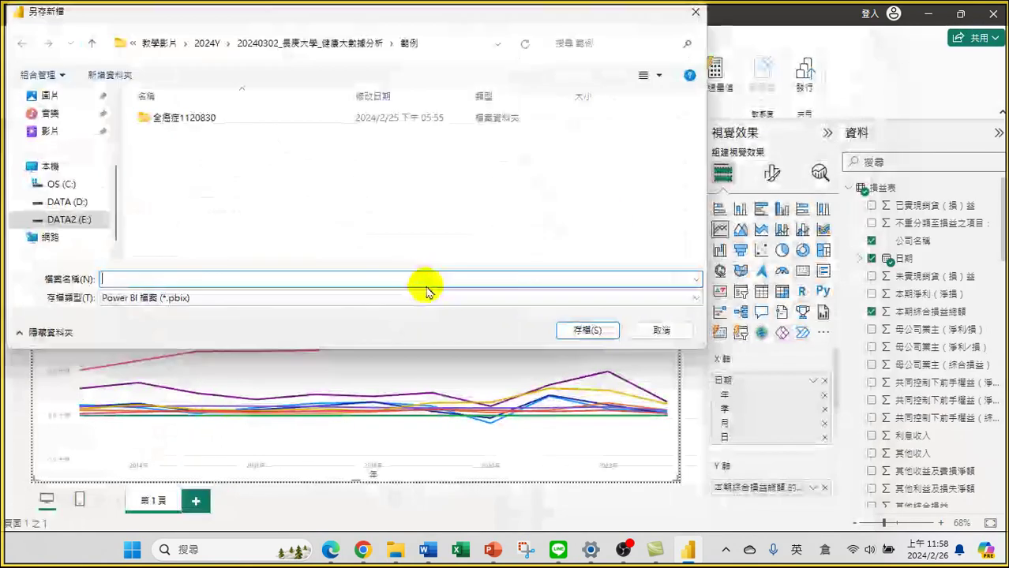
Choose the folder E:\教學影片\2024Y\20240219_致理_商業智慧\成品 as the report's save location.
{"action": "left_click", "coordinate": [79, 219]}
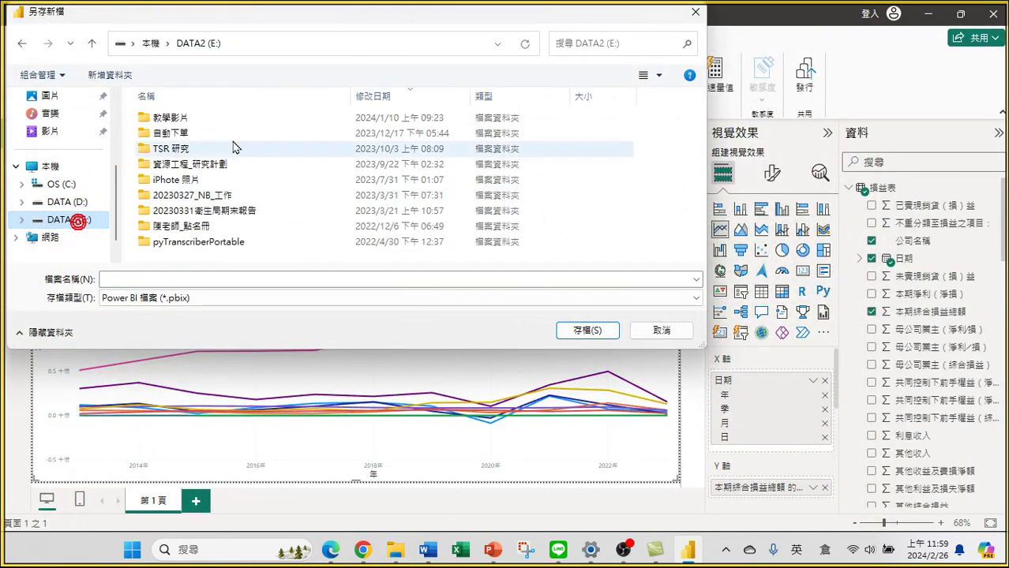
{"action": "double_click", "coordinate": [166, 116]}
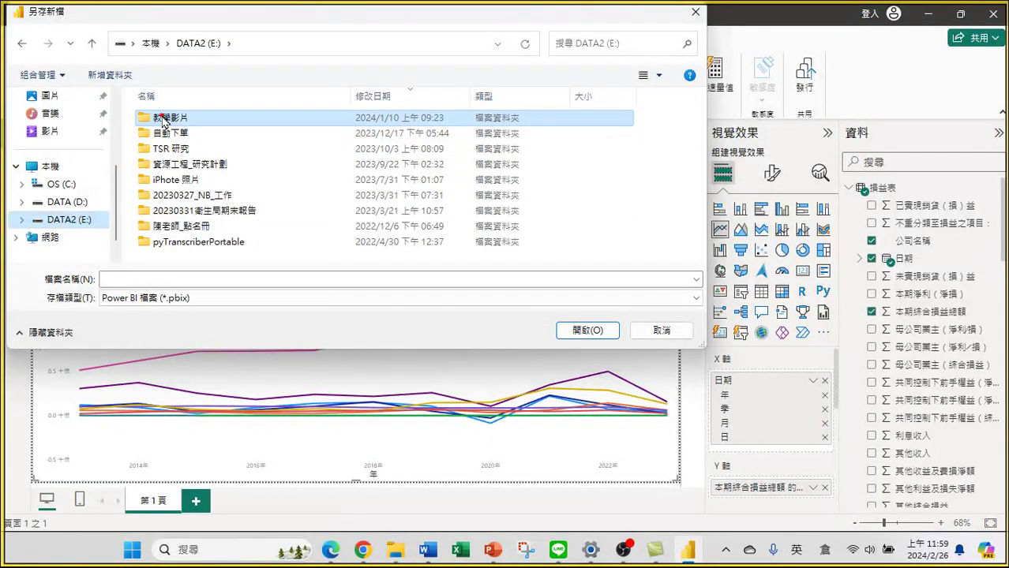
{"action": "scroll", "coordinate": [169, 203], "scroll_direction": "down", "scroll_amount": 2}
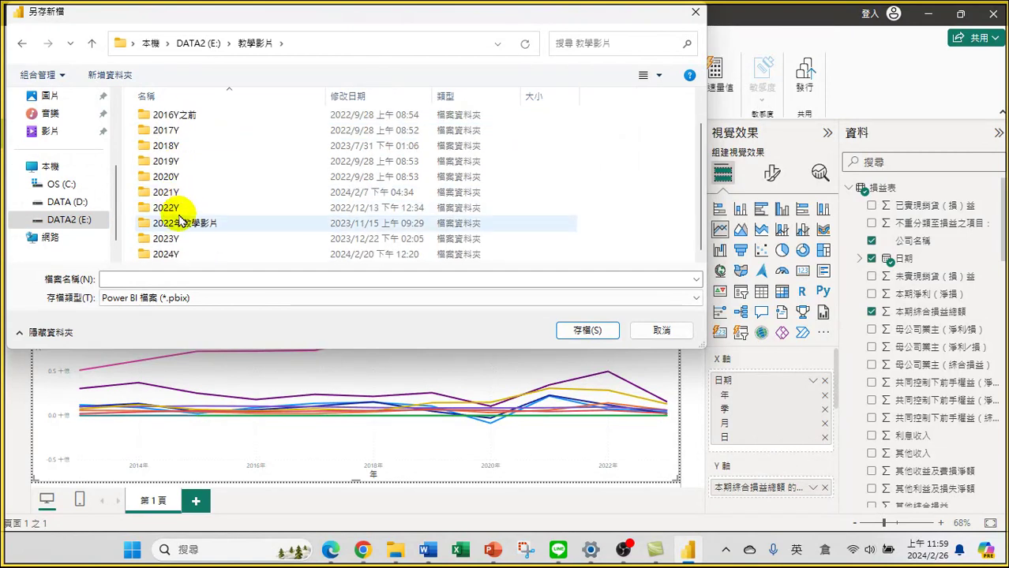
{"action": "double_click", "coordinate": [165, 255]}
{"action": "double_click", "coordinate": [188, 131]}
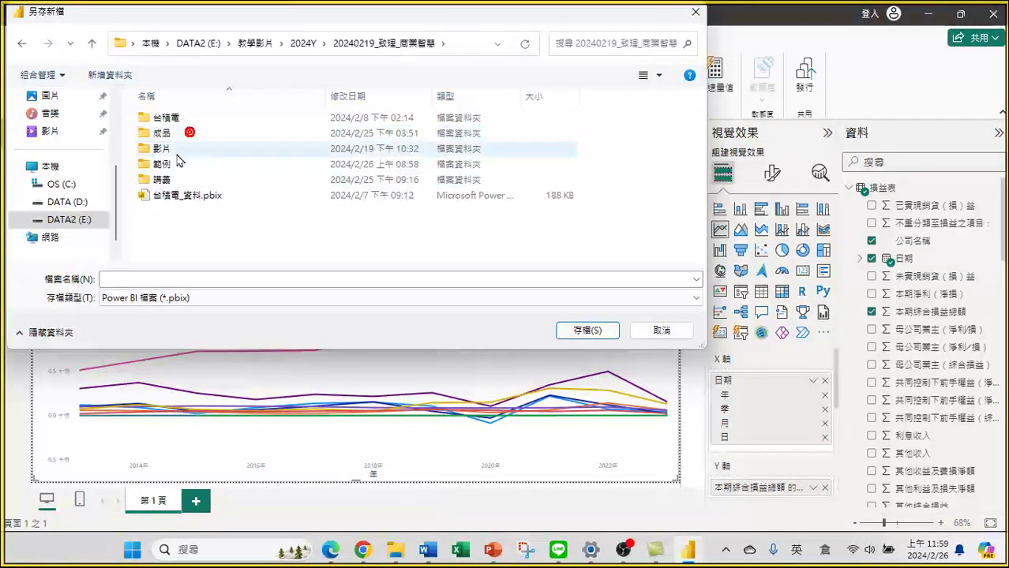
{"action": "double_click", "coordinate": [171, 134]}
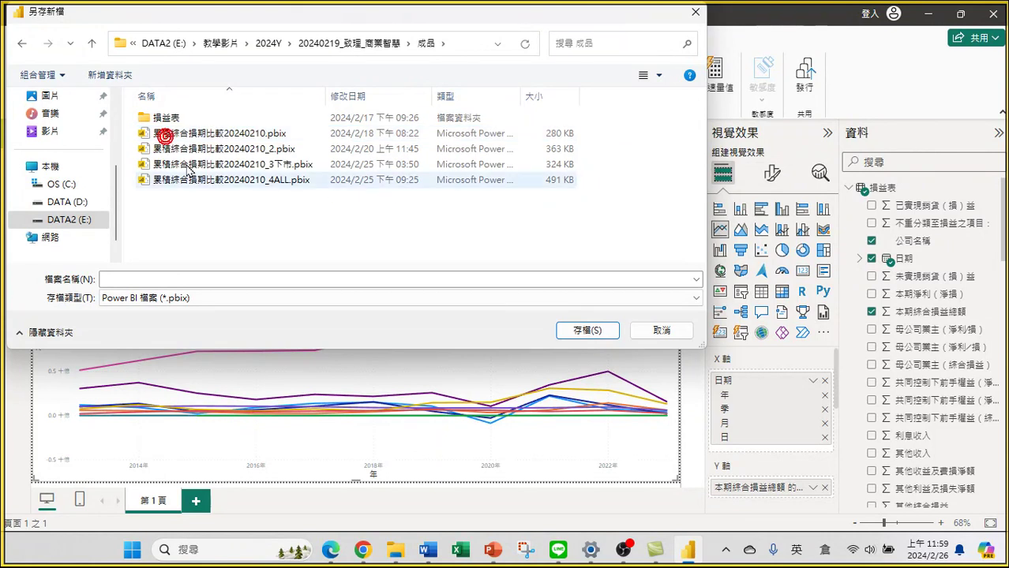
Reuse the name of the existing 累積綜合損期比較20240210_4ALL.pbix file, change it to 損益表20240226, and save the report.
{"action": "left_click", "coordinate": [194, 180]}
{"action": "left_click", "coordinate": [105, 279]}
{"action": "left_click", "coordinate": [107, 278]}
{"action": "left_click", "coordinate": [109, 275]}
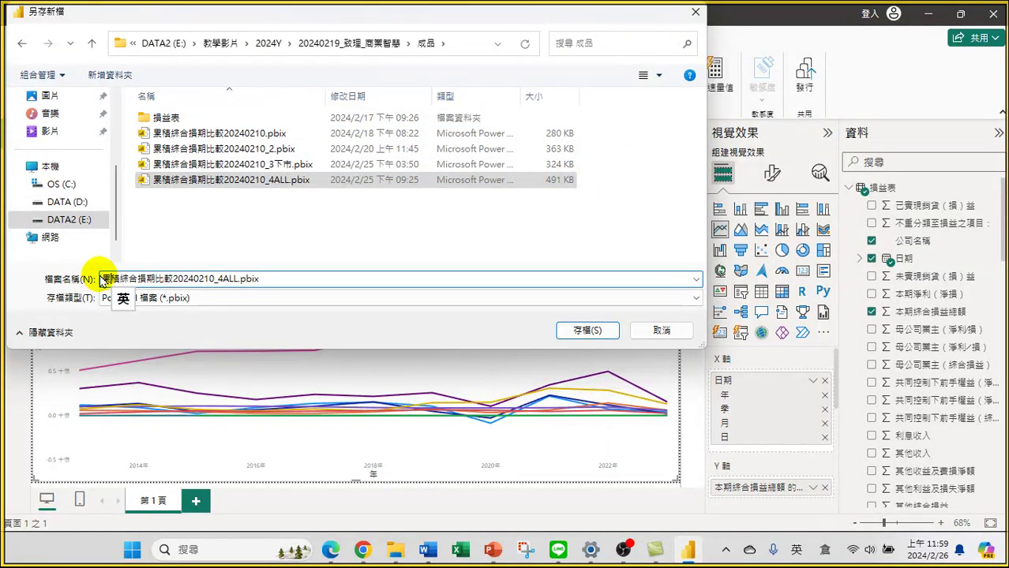
{"action": "left_click_drag", "start_coordinate": [106, 276], "coordinate": [139, 278]}
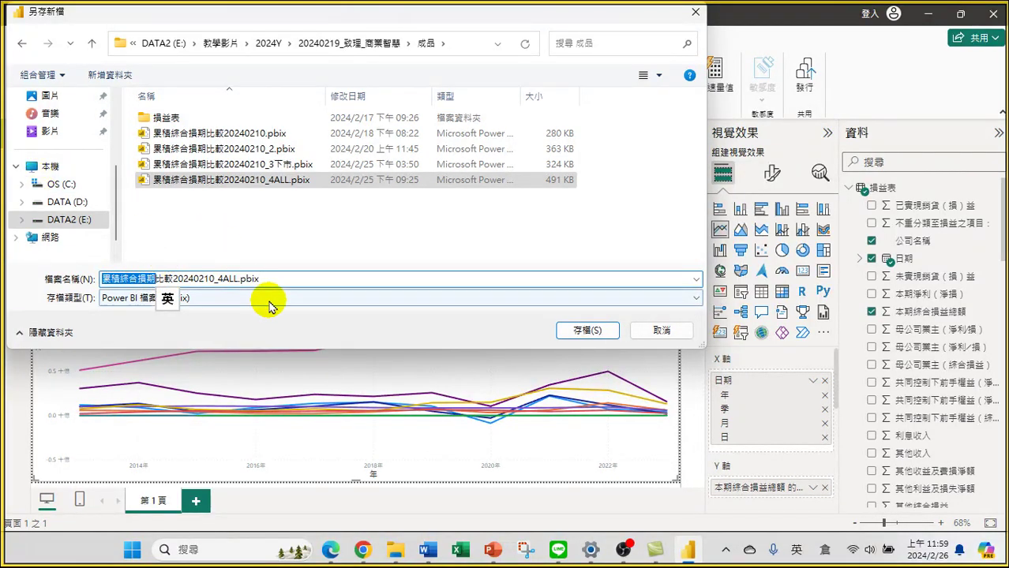
{"action": "key", "text": "Right"}
{"action": "key", "text": "Right"}
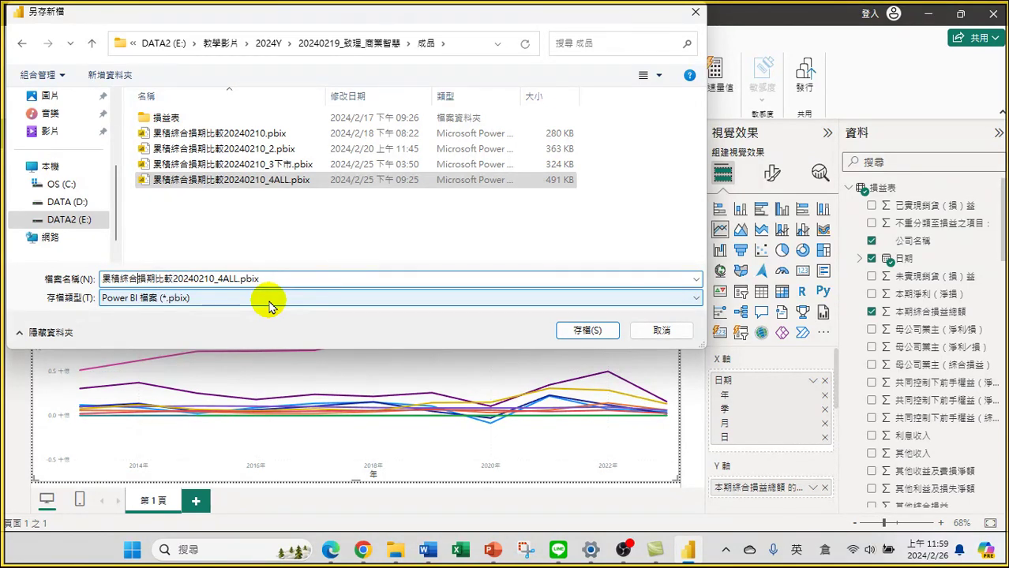
{"action": "key", "text": "BackSpace"}
{"action": "key", "text": "BackSpace"}
{"action": "key", "text": "BackSpace"}
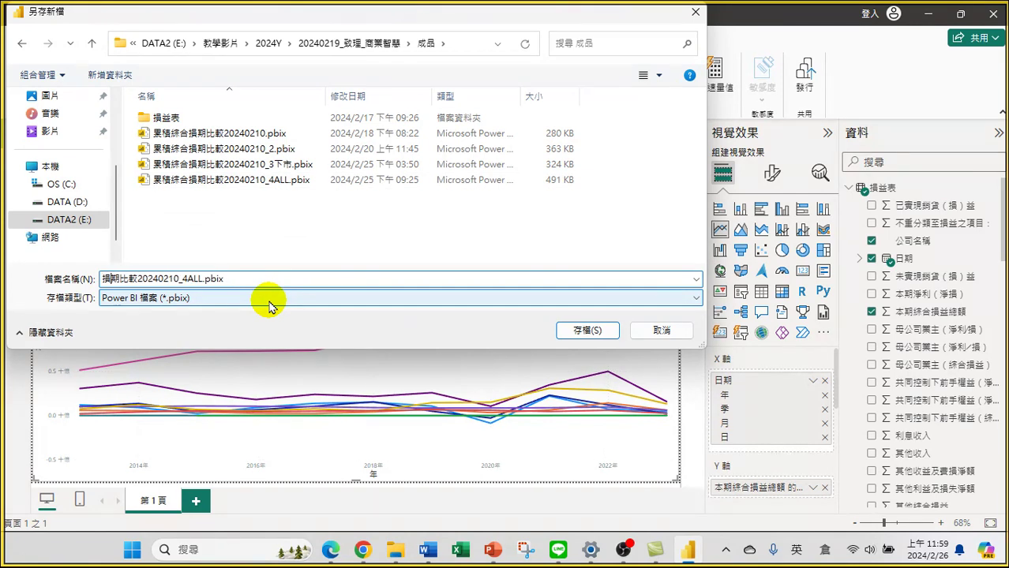
{"action": "type", "text": "益表"}
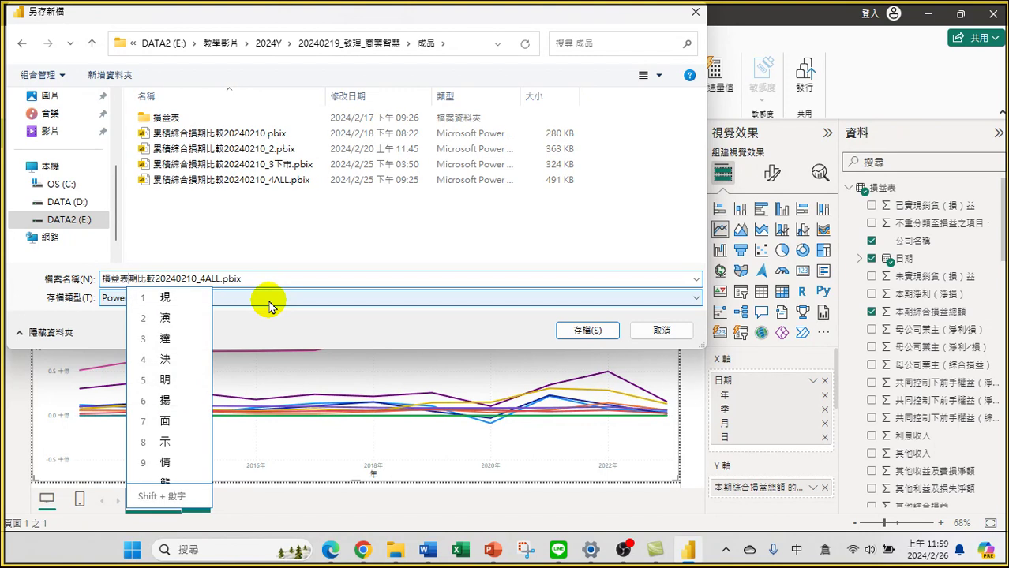
{"action": "key", "text": "Return"}
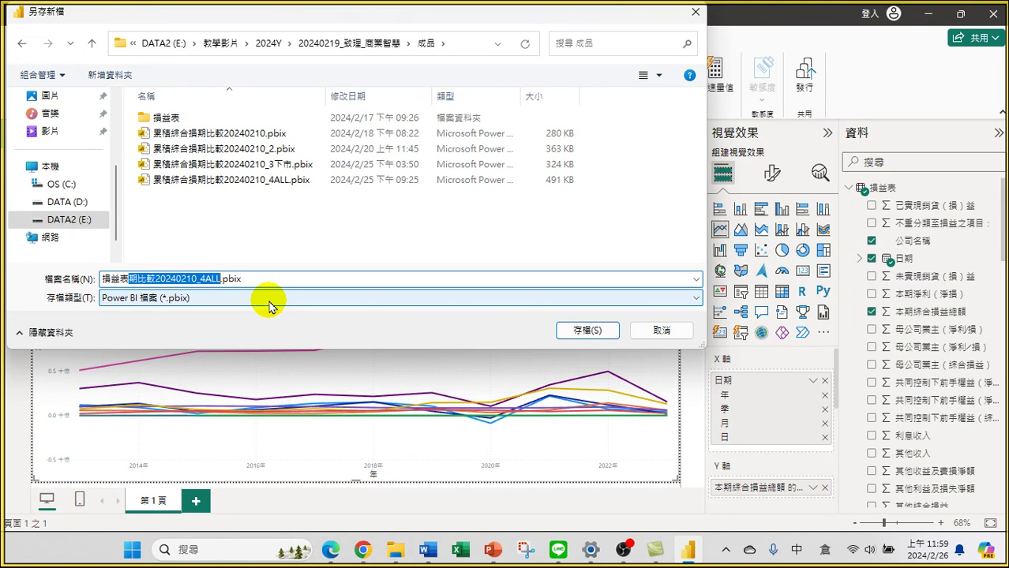
{"action": "type", "text": "2"}
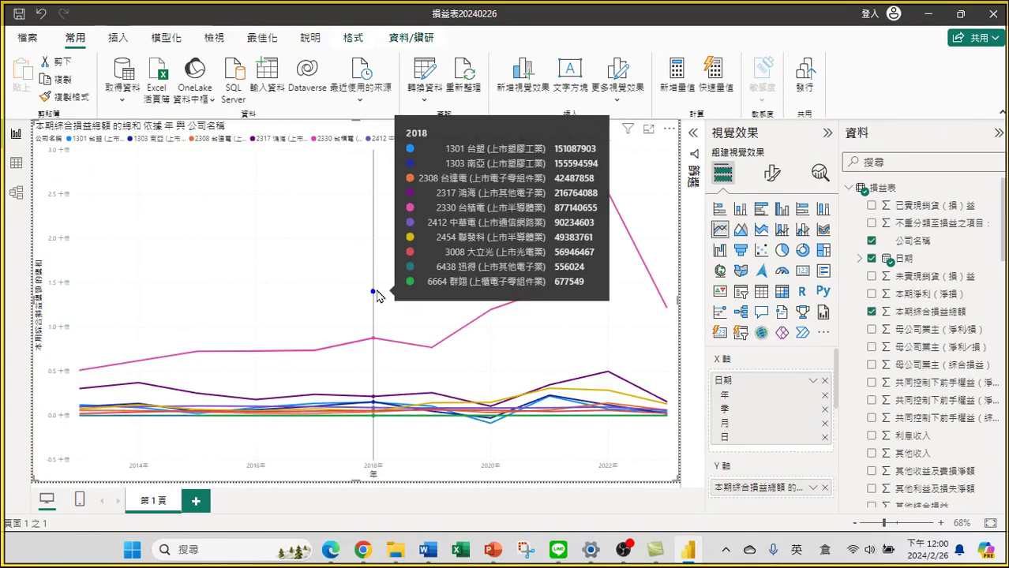
Collapse the 損益表 table's field list.
{"action": "right_click", "coordinate": [376, 294]}
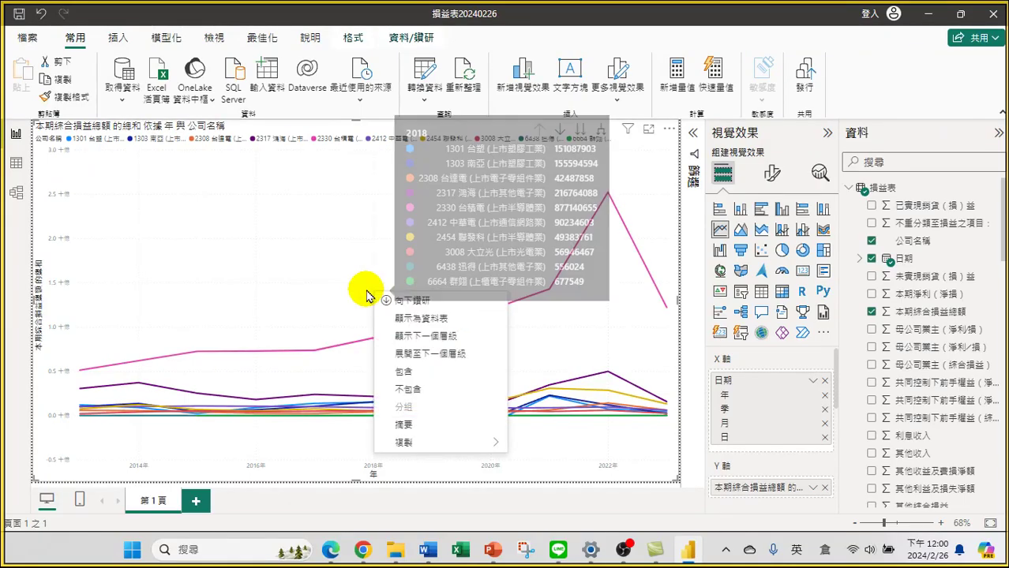
{"action": "left_click", "coordinate": [248, 259]}
{"action": "mouse_move", "coordinate": [399, 235]}
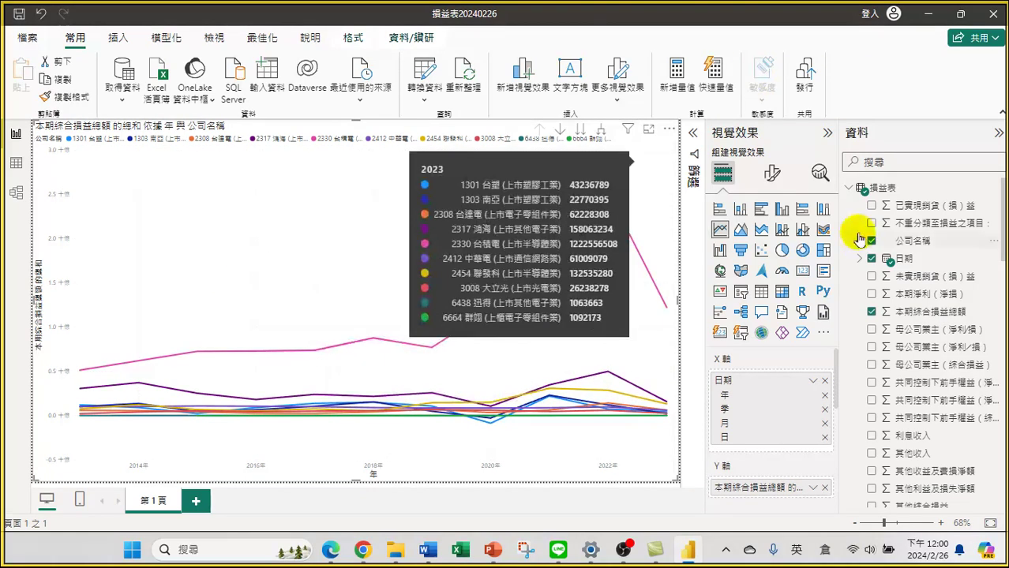
{"action": "left_click", "coordinate": [856, 188]}
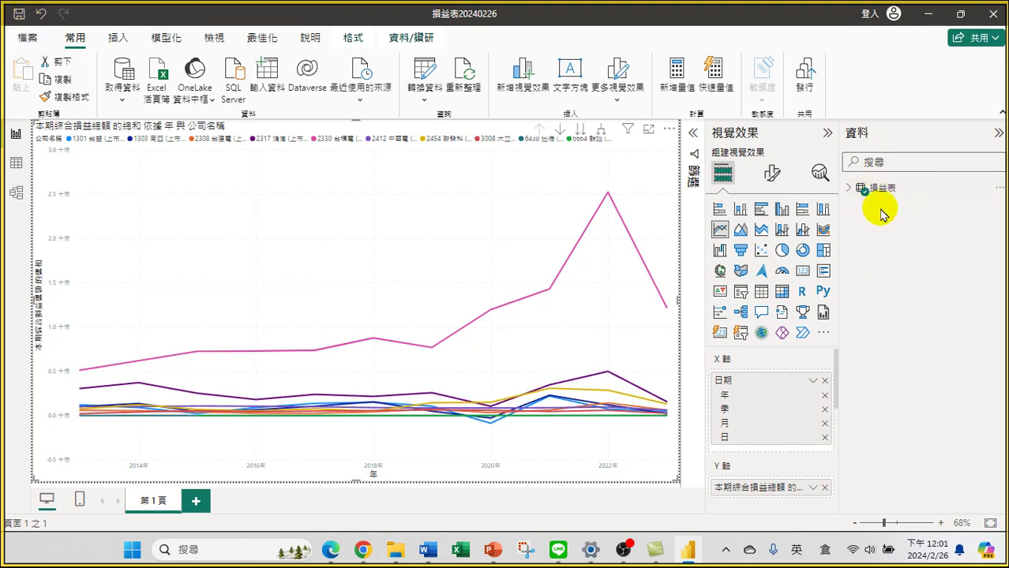
In the Edge browser, examine the 2013Q4 資產負債表 through 負債總額, and the 期末現金及約當現金餘額 row of the cash flow statement.
{"action": "mouse_move", "coordinate": [371, 282]}
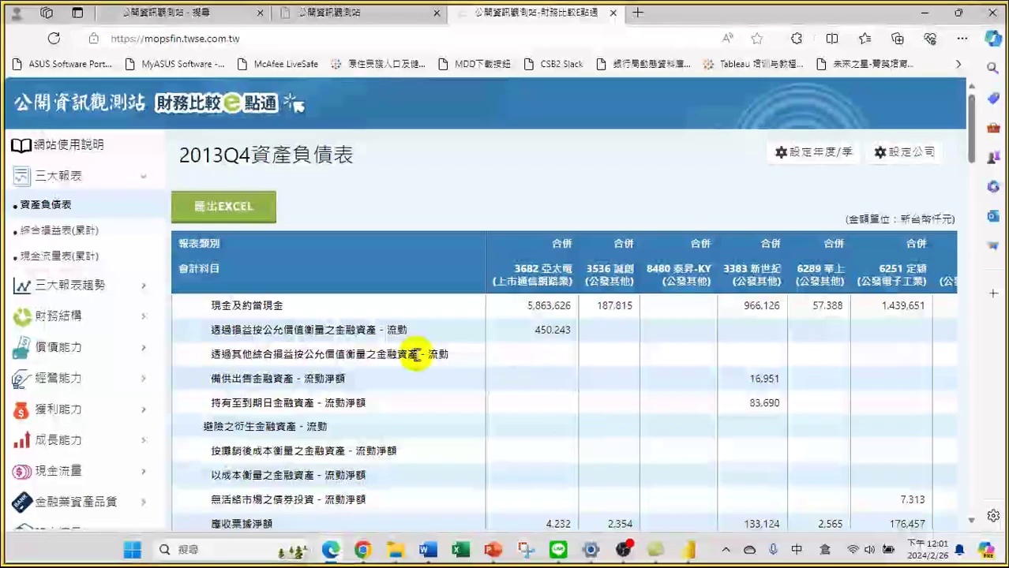
{"action": "scroll", "coordinate": [293, 324], "scroll_direction": "down", "scroll_amount": 4}
{"action": "scroll", "coordinate": [302, 333], "scroll_direction": "down", "scroll_amount": 1}
{"action": "scroll", "coordinate": [303, 333], "scroll_direction": "up", "scroll_amount": 5}
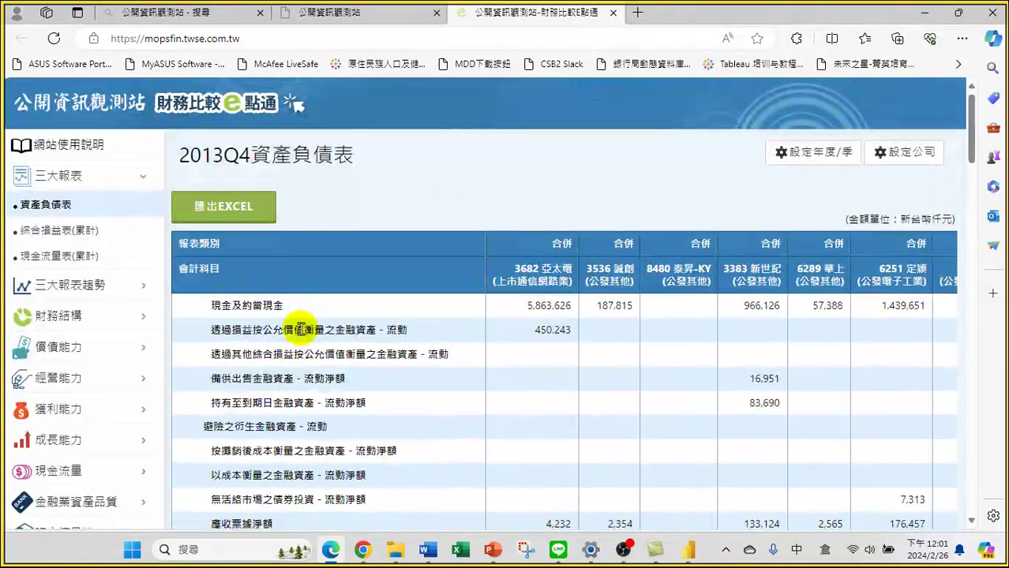
{"action": "scroll", "coordinate": [302, 333], "scroll_direction": "down", "scroll_amount": 8}
{"action": "scroll", "coordinate": [301, 335], "scroll_direction": "down", "scroll_amount": 8}
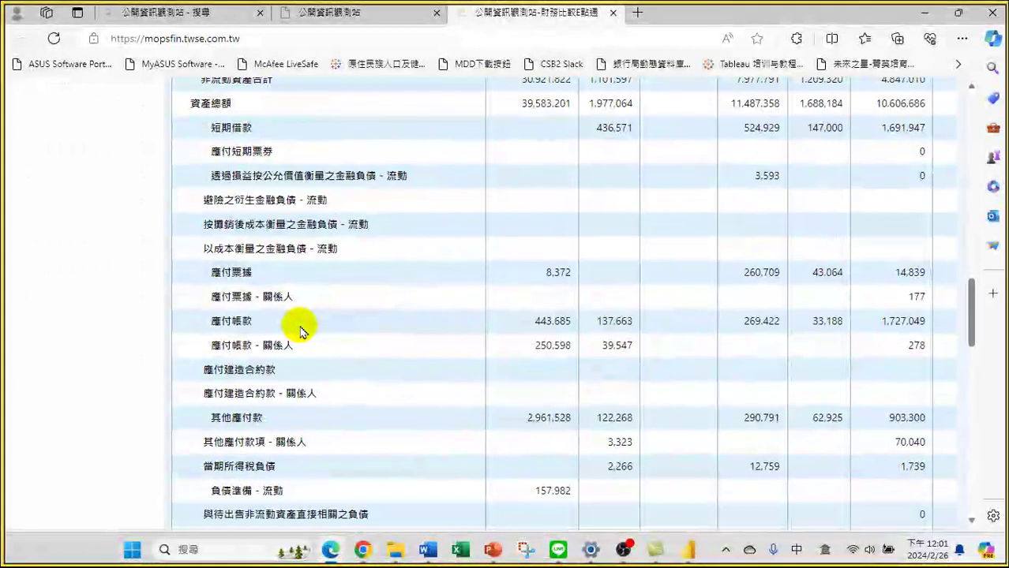
{"action": "scroll", "coordinate": [285, 298], "scroll_direction": "down", "scroll_amount": 5}
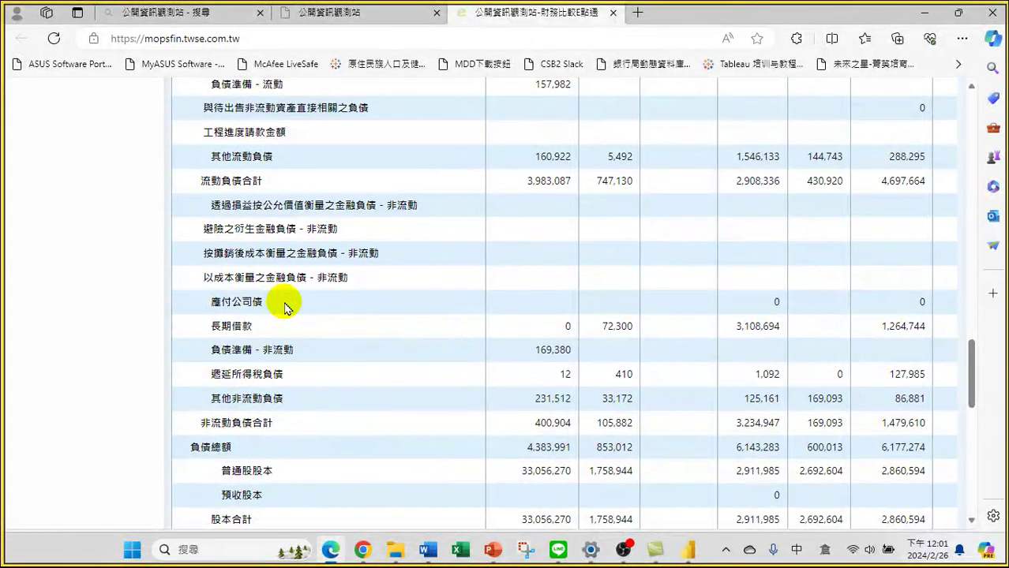
{"action": "scroll", "coordinate": [322, 316], "scroll_direction": "down", "scroll_amount": 3}
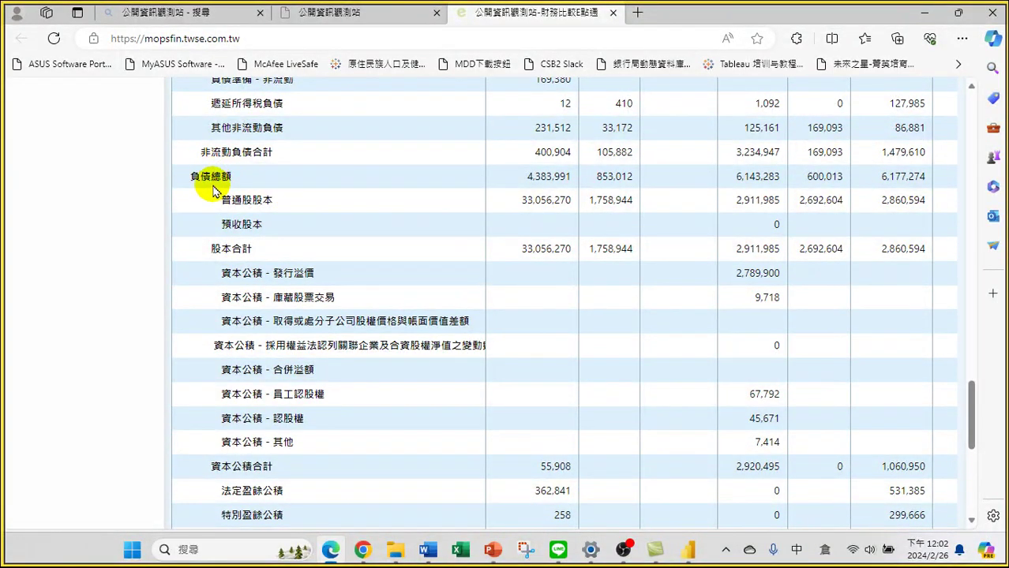
{"action": "left_click_drag", "start_coordinate": [189, 177], "coordinate": [237, 183]}
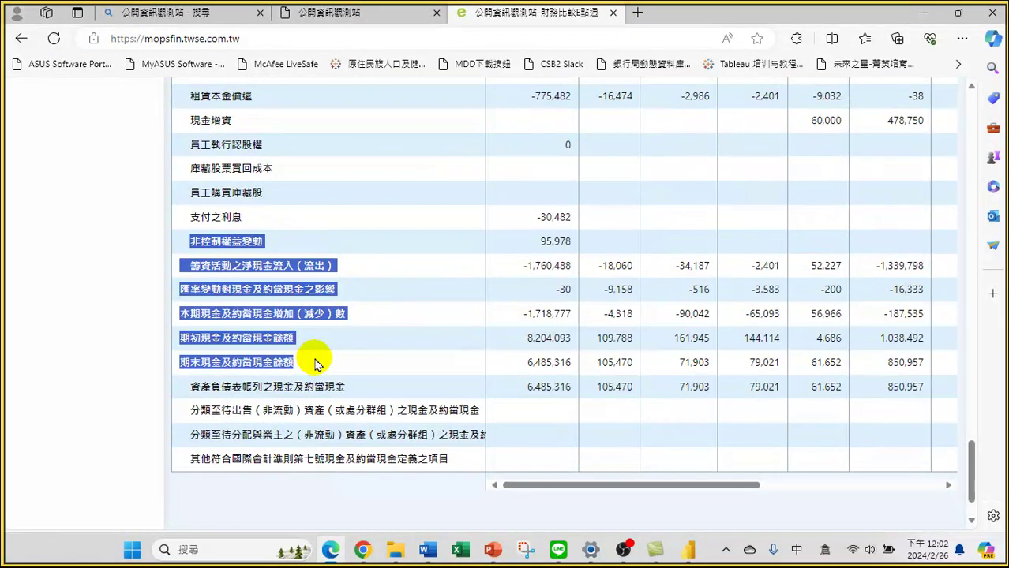
{"action": "left_click", "coordinate": [315, 363]}
{"action": "left_click_drag", "start_coordinate": [180, 362], "coordinate": [310, 365]}
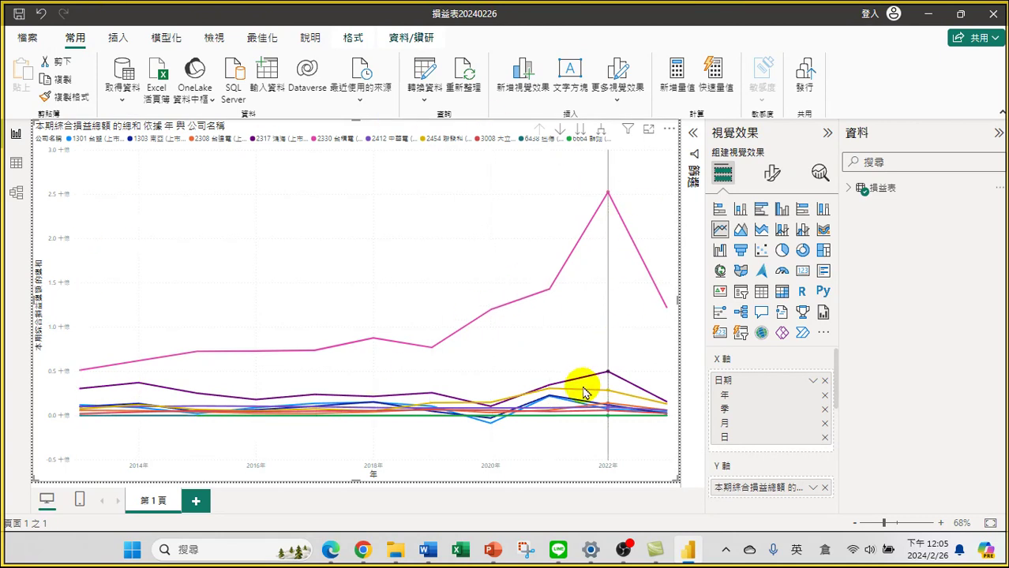
Inspect the chart's 2022 values, close the Power BI report, and minimize the browser window.
{"action": "mouse_move", "coordinate": [584, 391]}
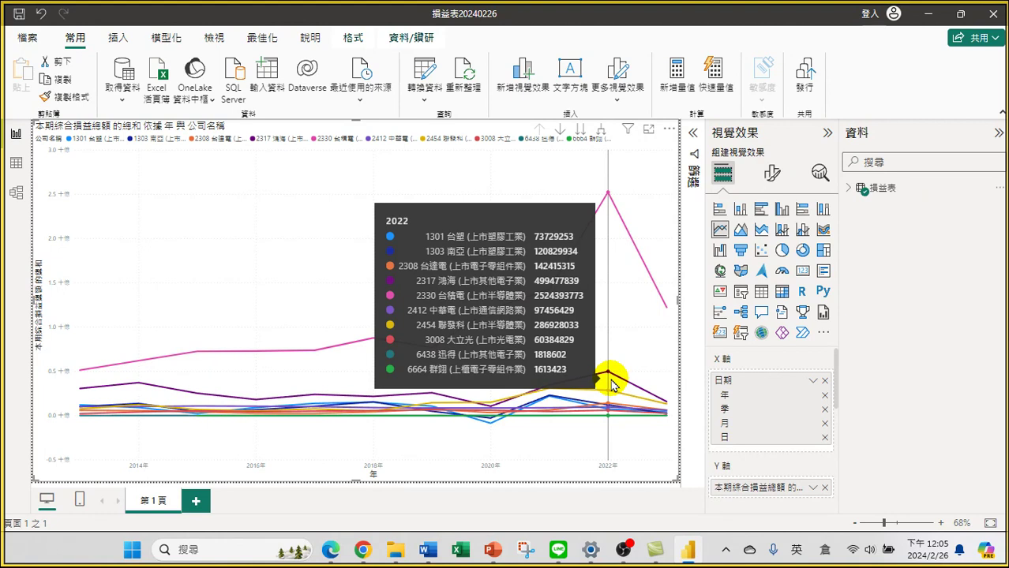
{"action": "left_click", "coordinate": [993, 17]}
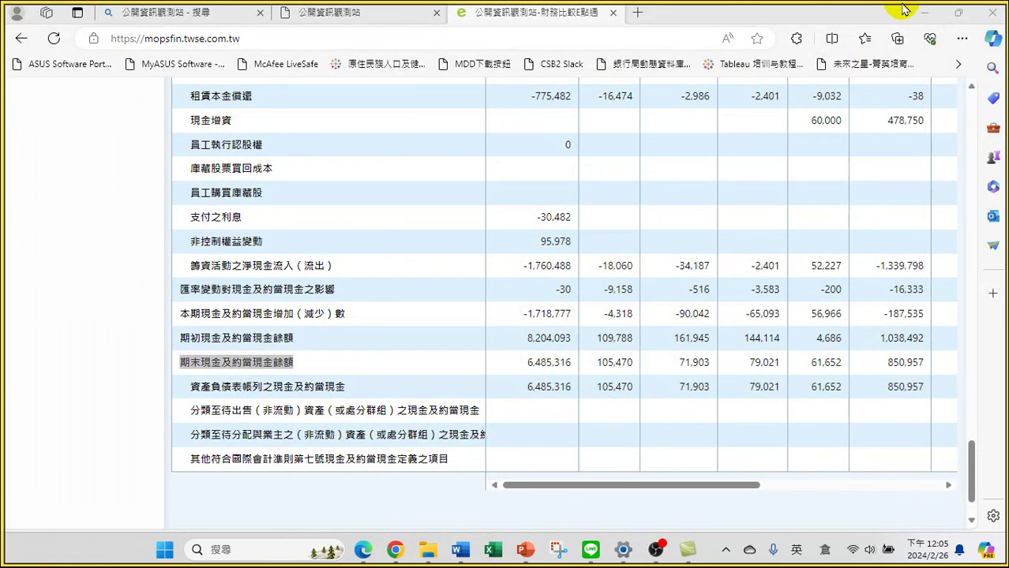
{"action": "left_click", "coordinate": [925, 13]}
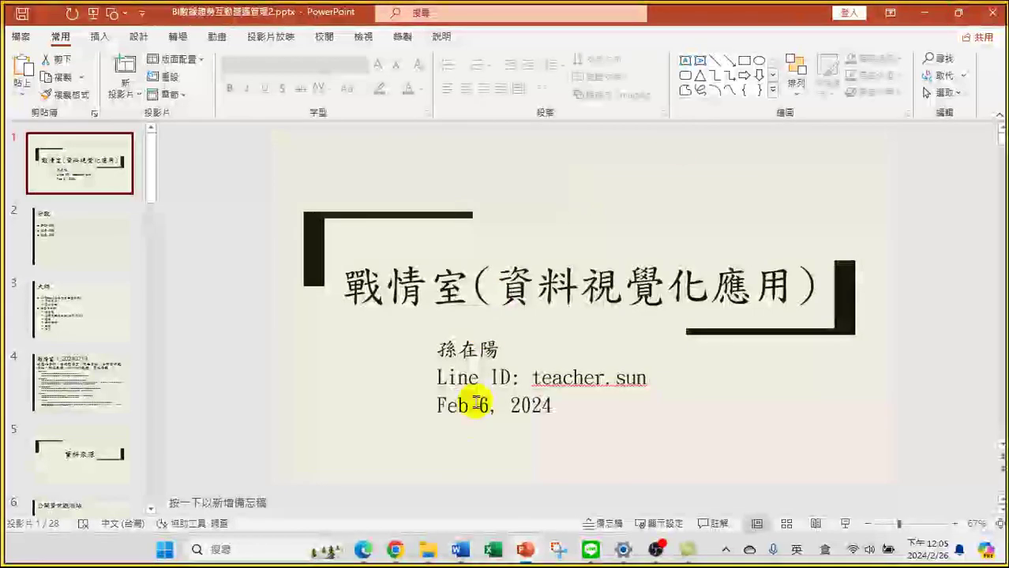
Switch to File Explorer and examine the quarterly Excel files in the 損益表2 folder under 範例.
{"action": "left_click", "coordinate": [427, 549]}
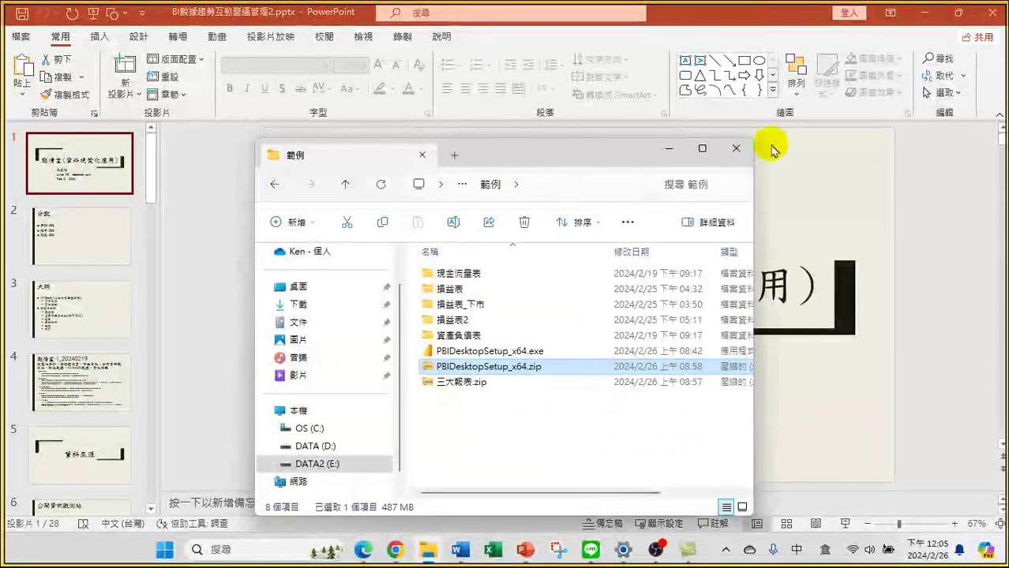
{"action": "left_click", "coordinate": [702, 149]}
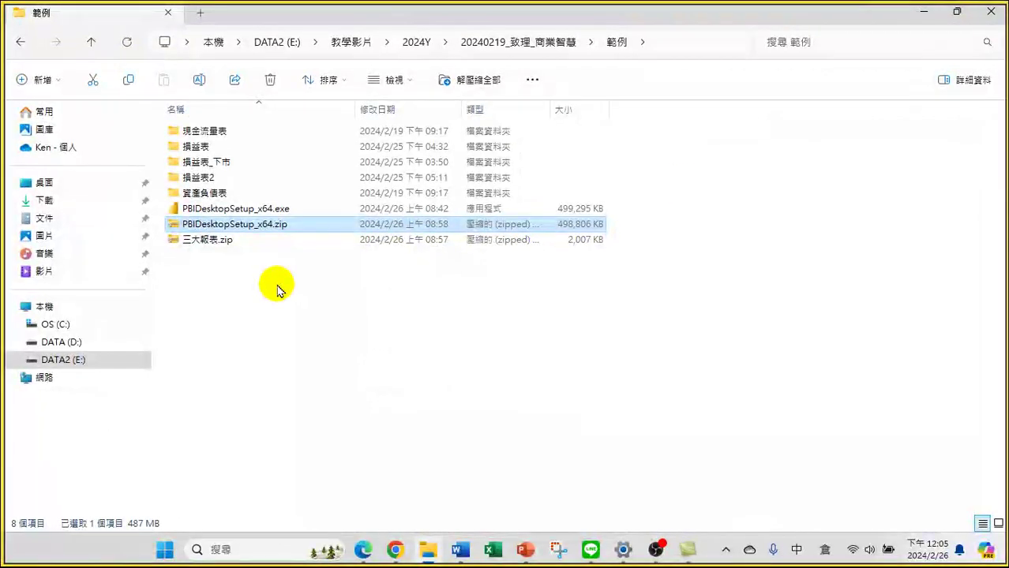
{"action": "double_click", "coordinate": [202, 176]}
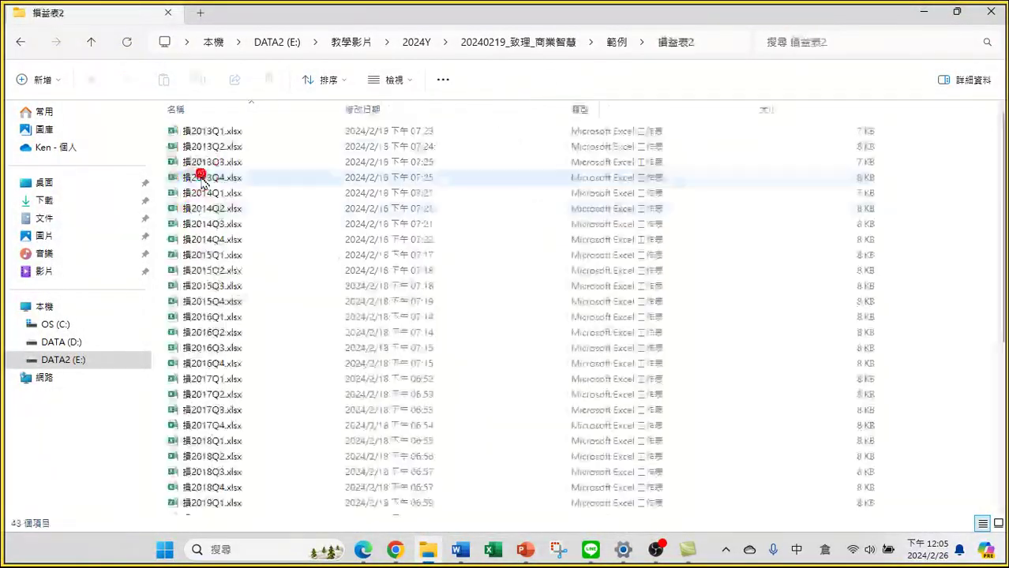
{"action": "scroll", "coordinate": [249, 277], "scroll_direction": "down", "scroll_amount": 6}
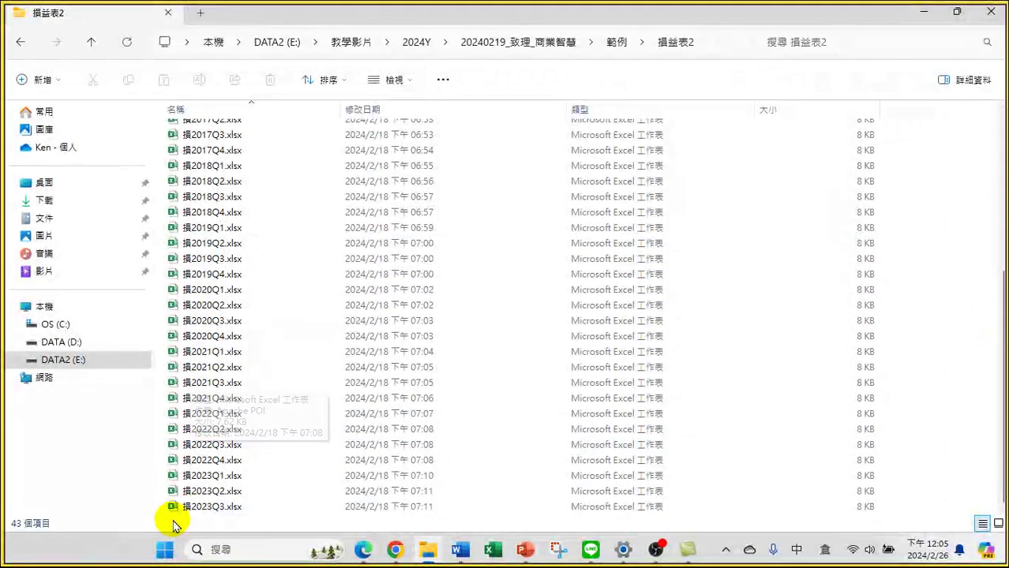
Move 損2023Q1.xlsx, 損2023Q2.xlsx and 損2023Q3.xlsx out of the 損益表2 folder into its parent folder 範例.
{"action": "left_click", "coordinate": [192, 511]}
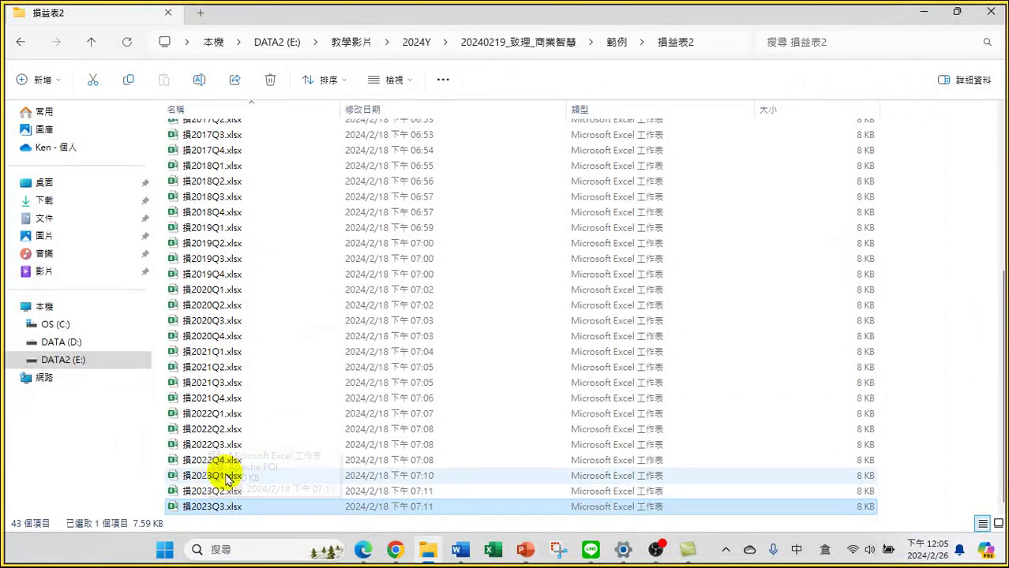
{"action": "left_click", "coordinate": [211, 475], "text": "shift"}
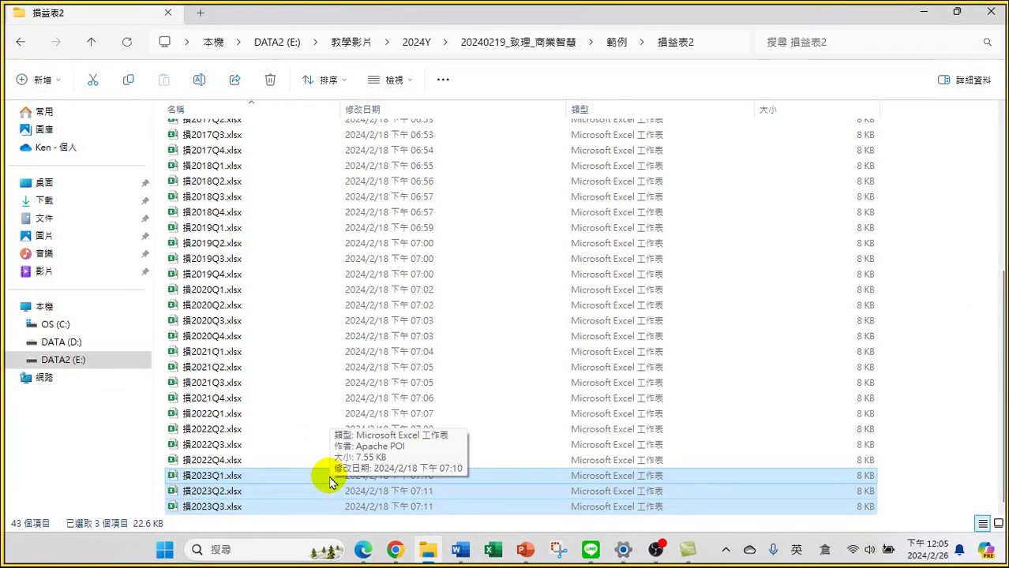
{"action": "key", "text": "ctrl+c"}
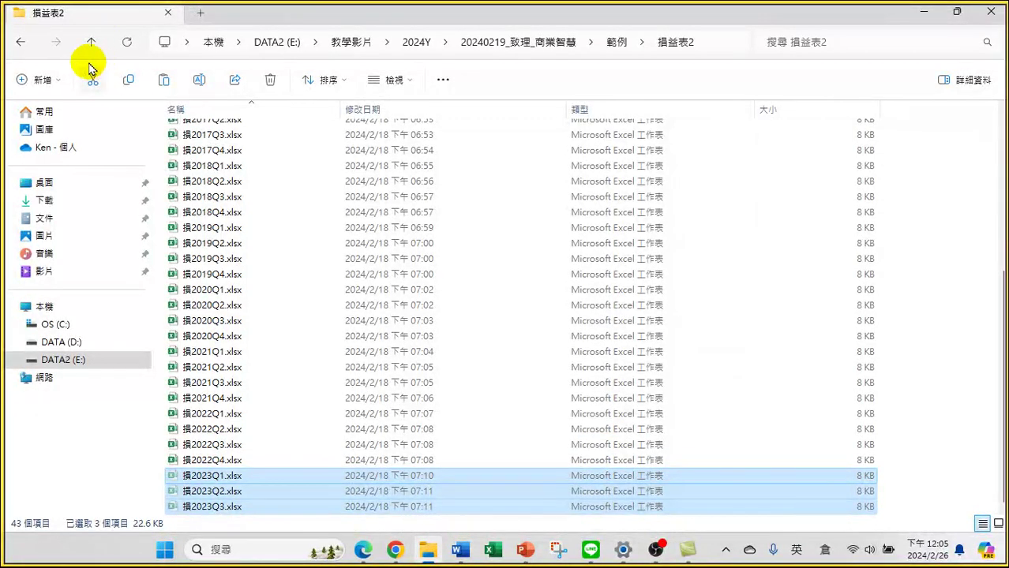
{"action": "left_click", "coordinate": [20, 44]}
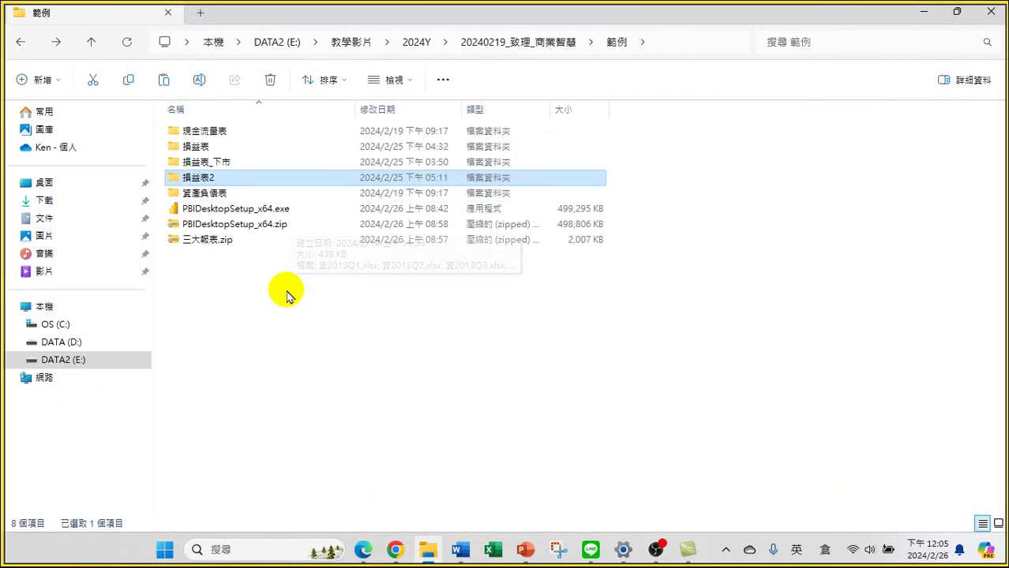
{"action": "right_click", "coordinate": [236, 338]}
{"action": "left_click", "coordinate": [241, 337]}
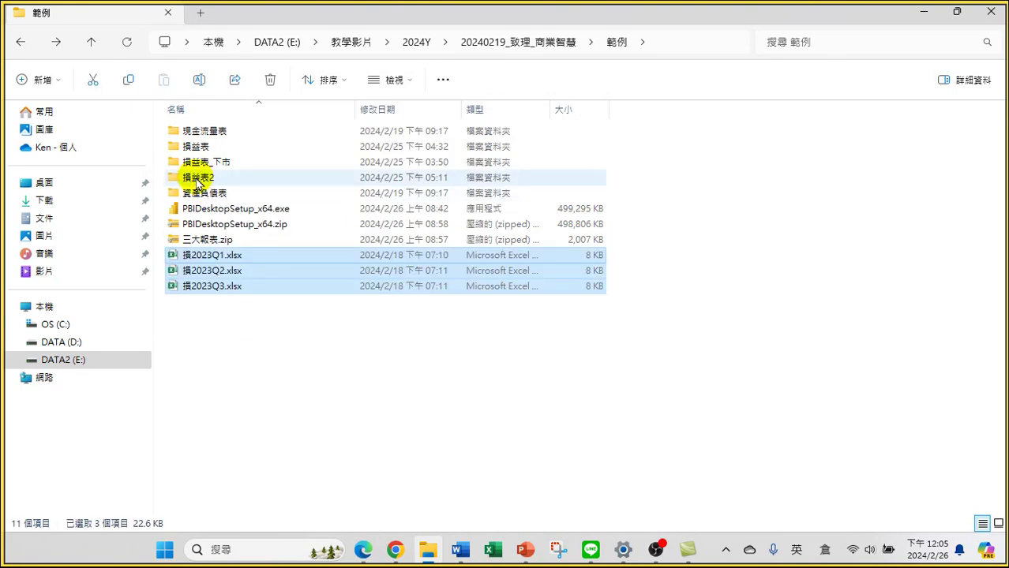
{"action": "left_click", "coordinate": [197, 178]}
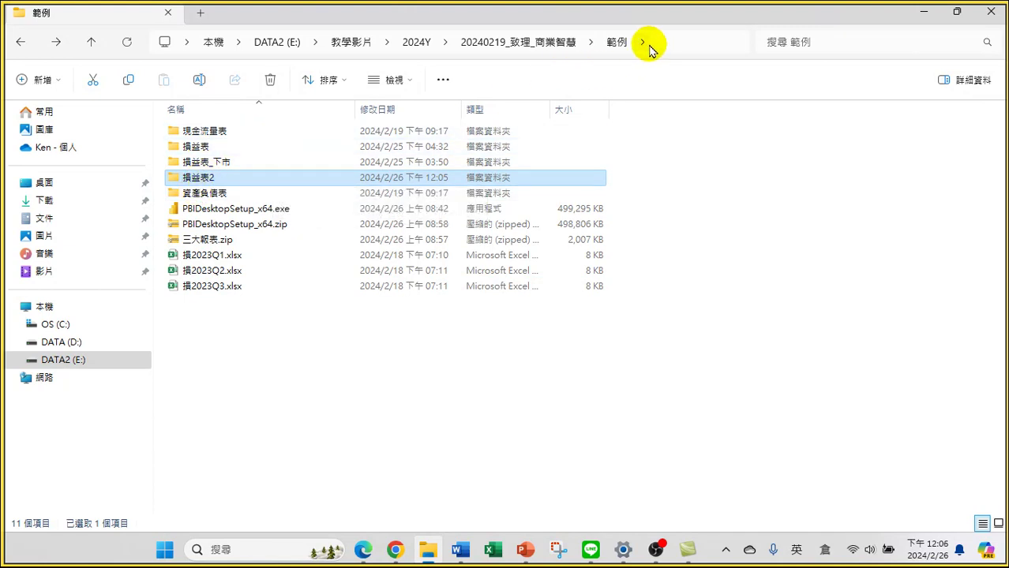
Open 損益表20240226.pbix from the 成品 folder in Power BI and apply the pending query changes.
{"action": "left_click", "coordinate": [521, 43]}
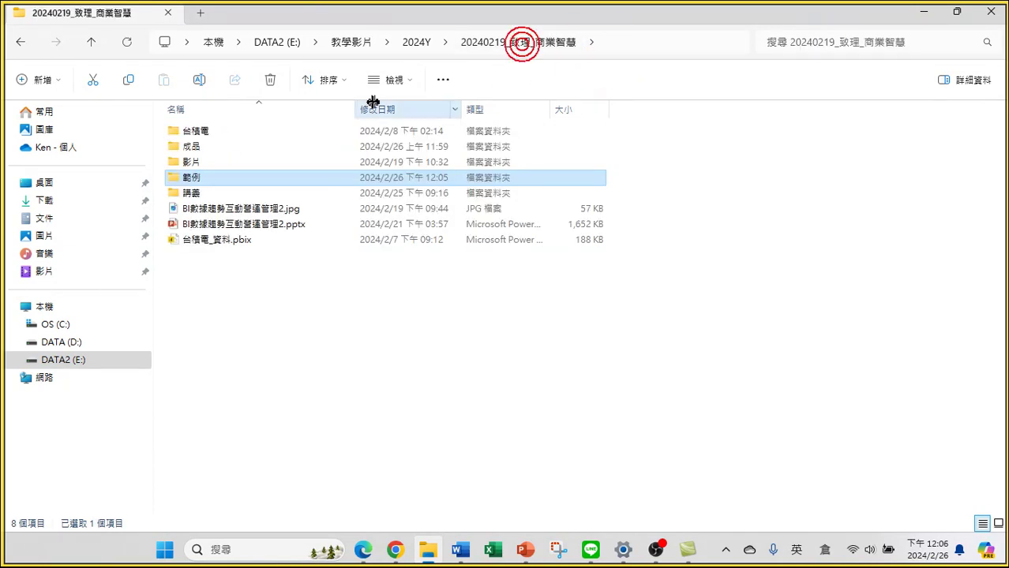
{"action": "double_click", "coordinate": [212, 145]}
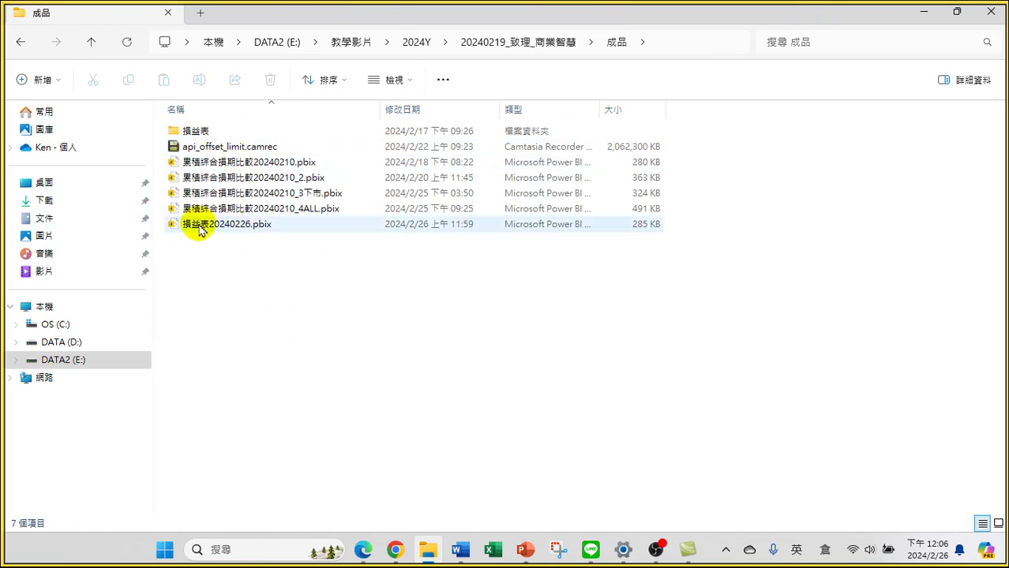
{"action": "double_click", "coordinate": [434, 229]}
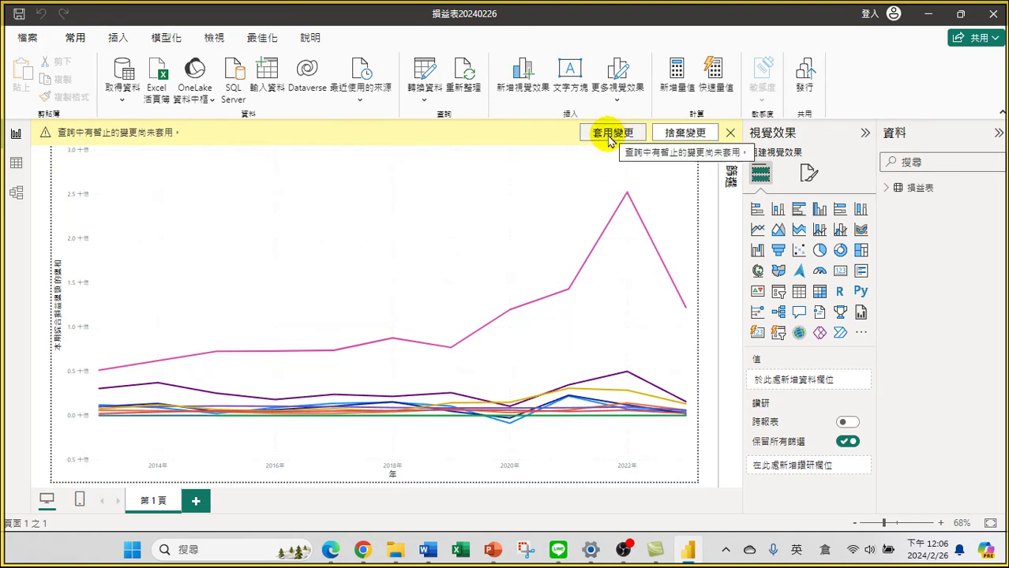
{"action": "mouse_move", "coordinate": [266, 343]}
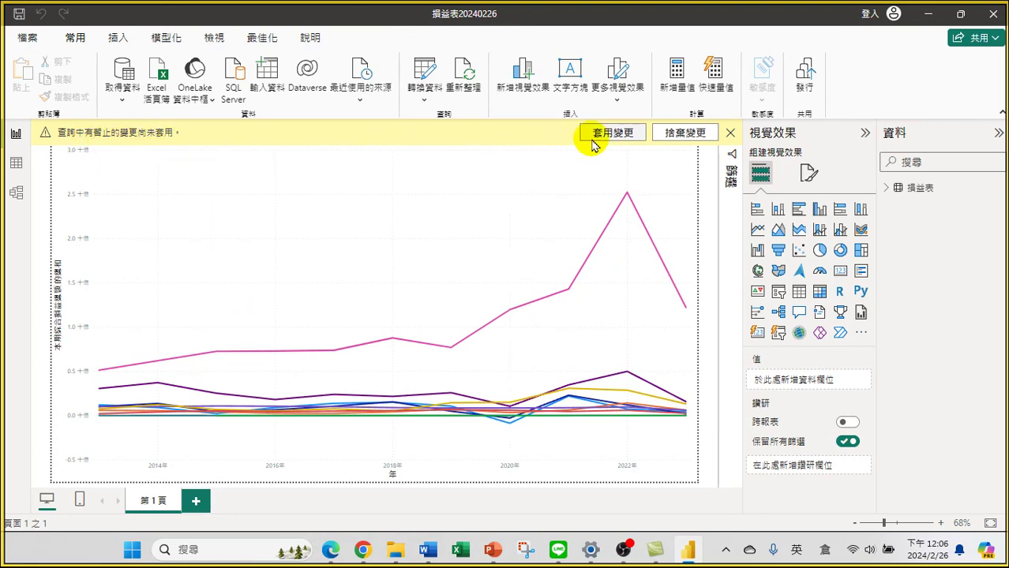
{"action": "left_click", "coordinate": [619, 134]}
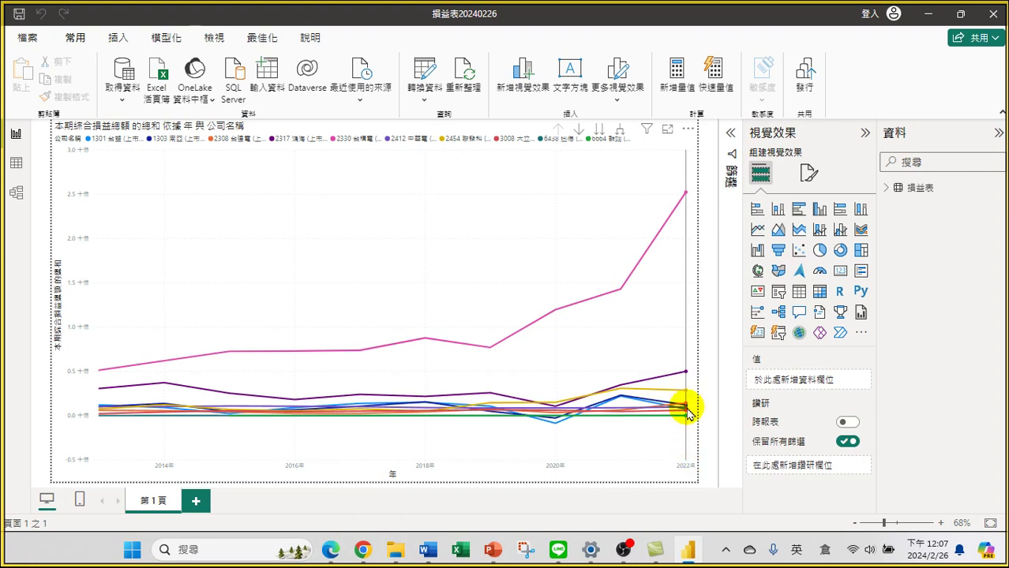
Examine the line chart's last year and the source files listed in the 損益表 table's Source.Name filter, leaving the filter unchanged.
{"action": "mouse_move", "coordinate": [688, 412]}
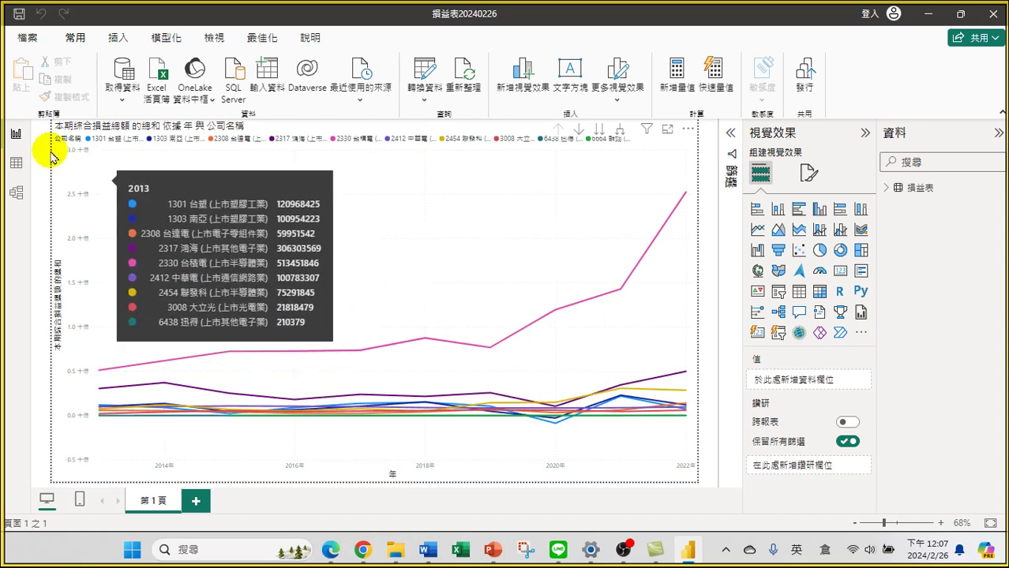
{"action": "left_click", "coordinate": [16, 163]}
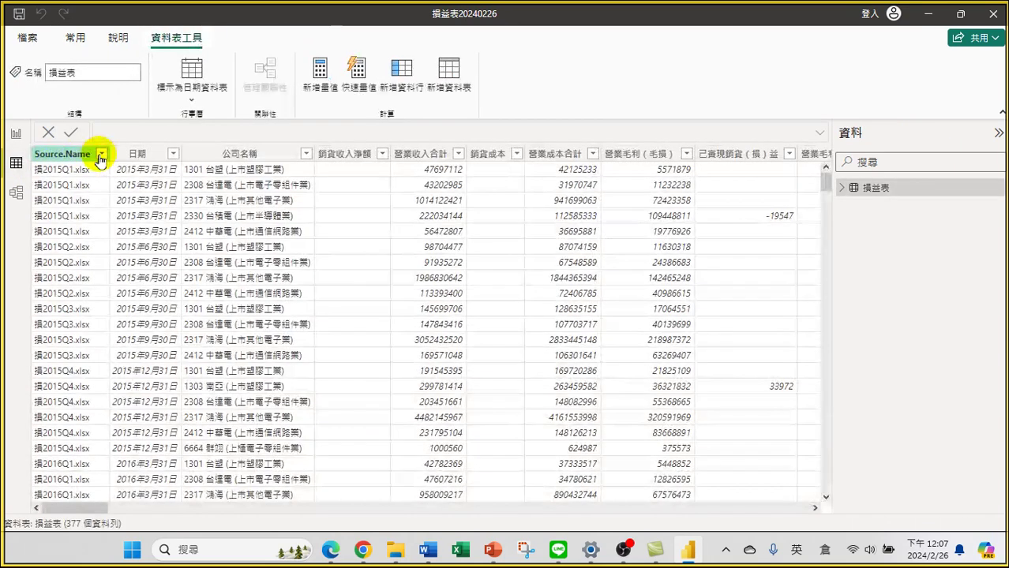
{"action": "left_click", "coordinate": [102, 154]}
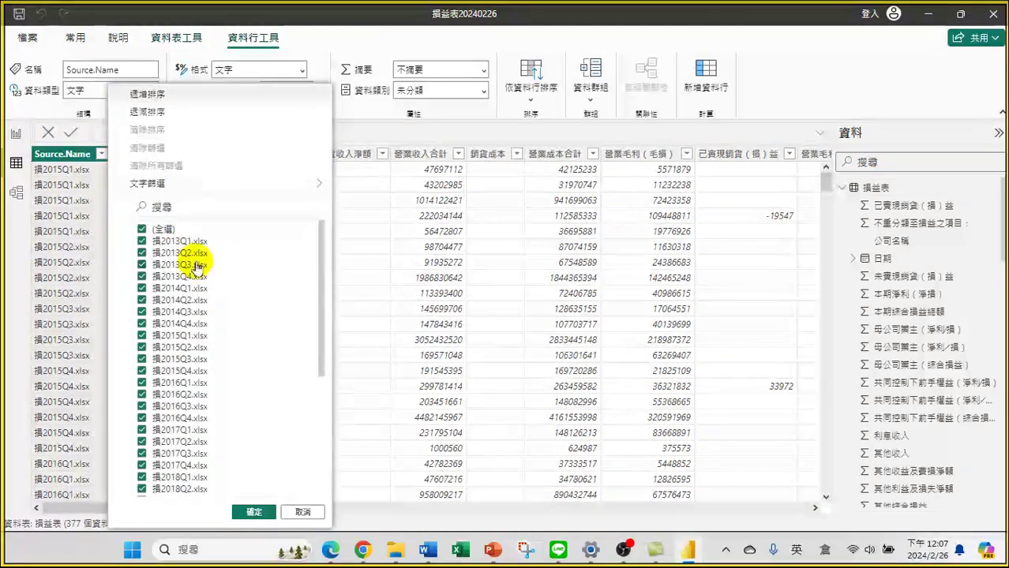
{"action": "scroll", "coordinate": [268, 315], "scroll_direction": "down", "scroll_amount": 5}
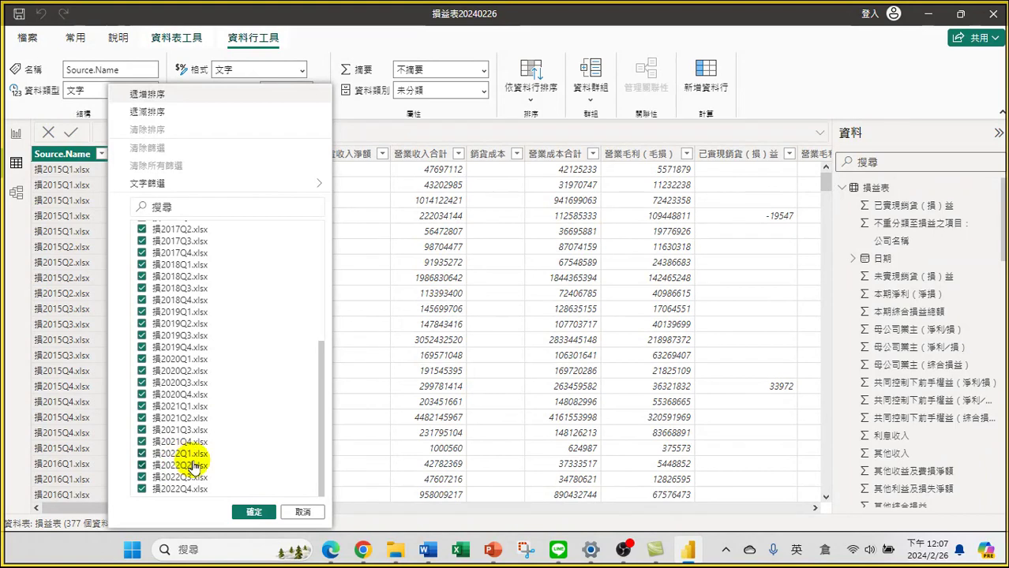
{"action": "left_click", "coordinate": [300, 511]}
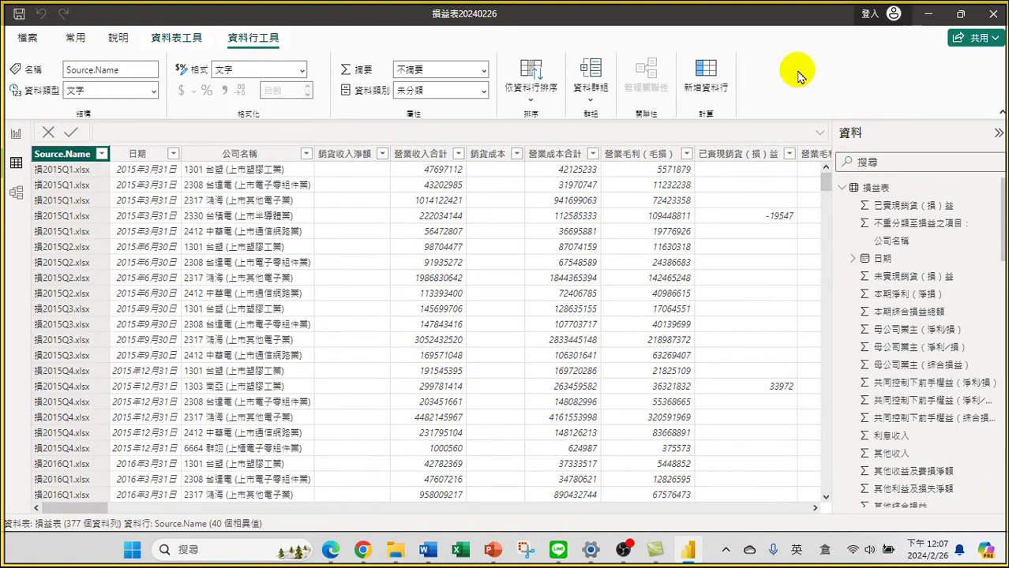
{"action": "left_click", "coordinate": [245, 233]}
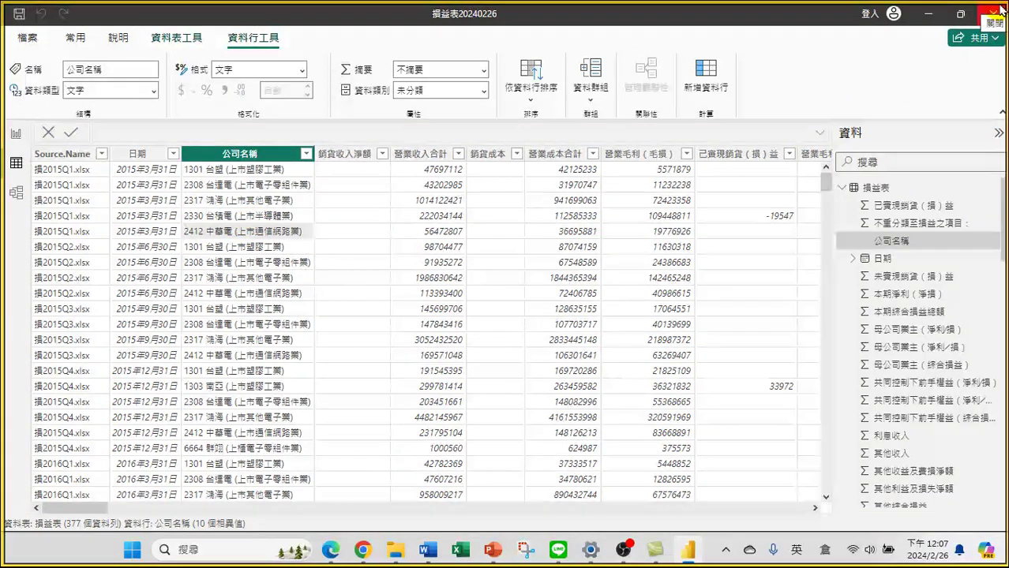
Return to the report's line chart, inspect its 2015 values, and save the report.
{"action": "left_click", "coordinate": [16, 135]}
{"action": "mouse_move", "coordinate": [235, 172]}
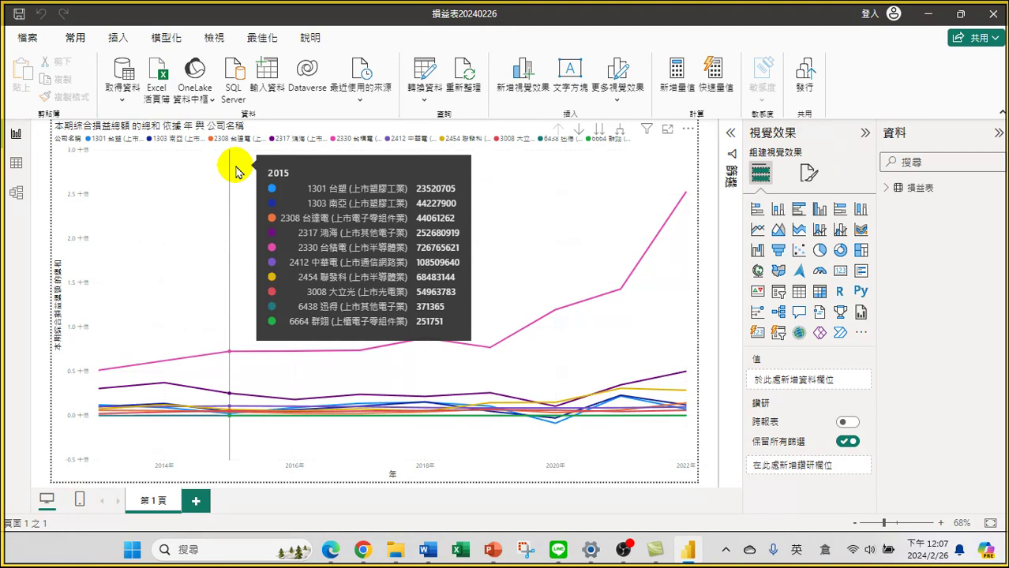
{"action": "left_click", "coordinate": [16, 13]}
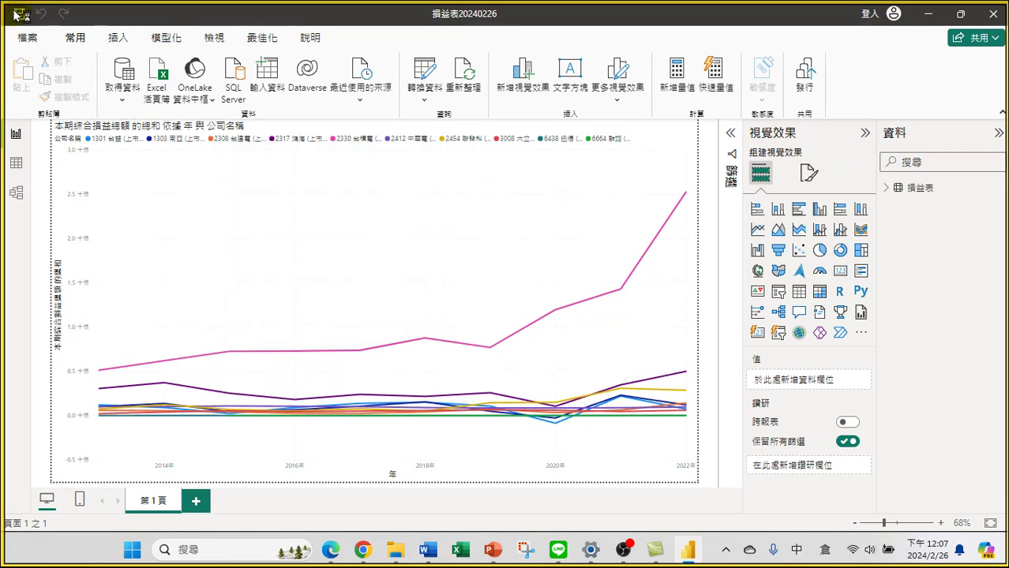